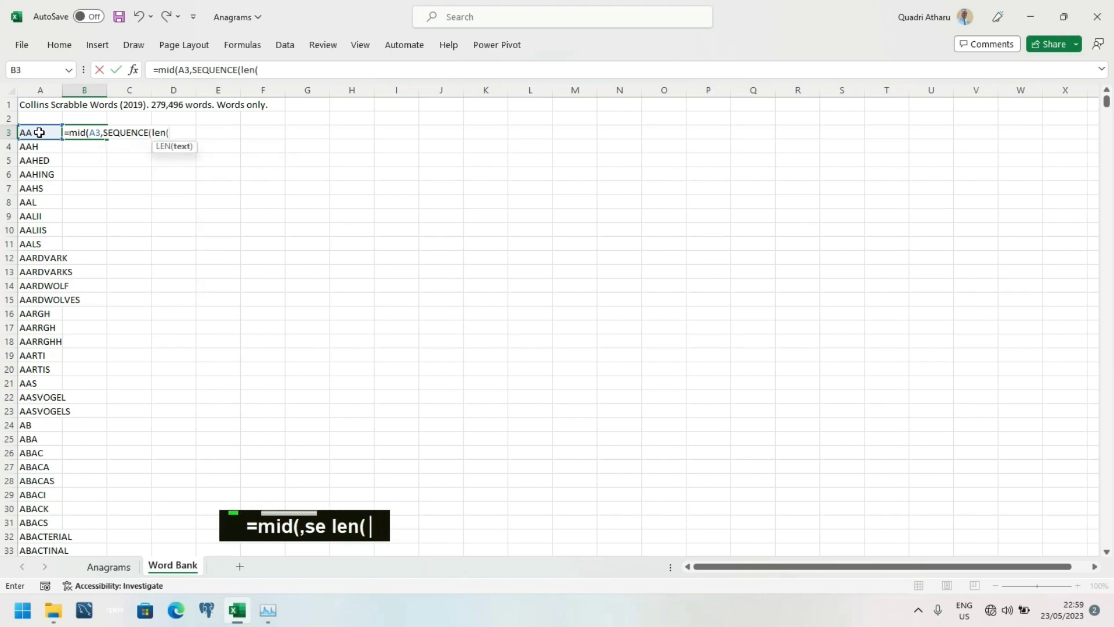
# - Complete the letter-splitting formula in B3 of the Word Bank sheet as =MID(A3,SEQUENCE(LEN(A3)),1)
pyautogui.click(39, 132)
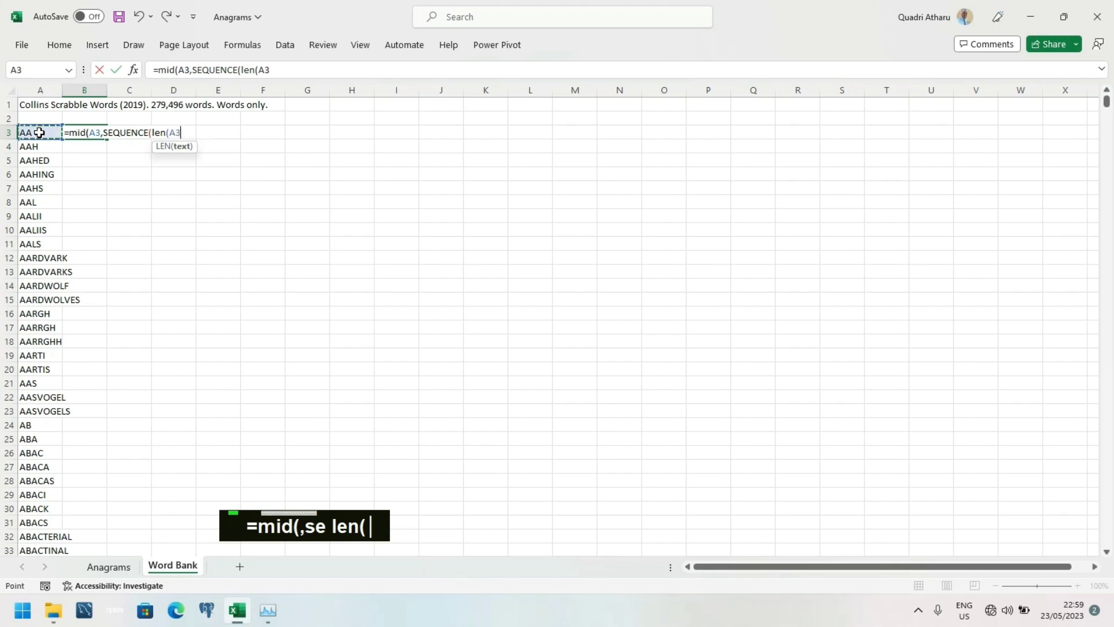
pyautogui.write(')')
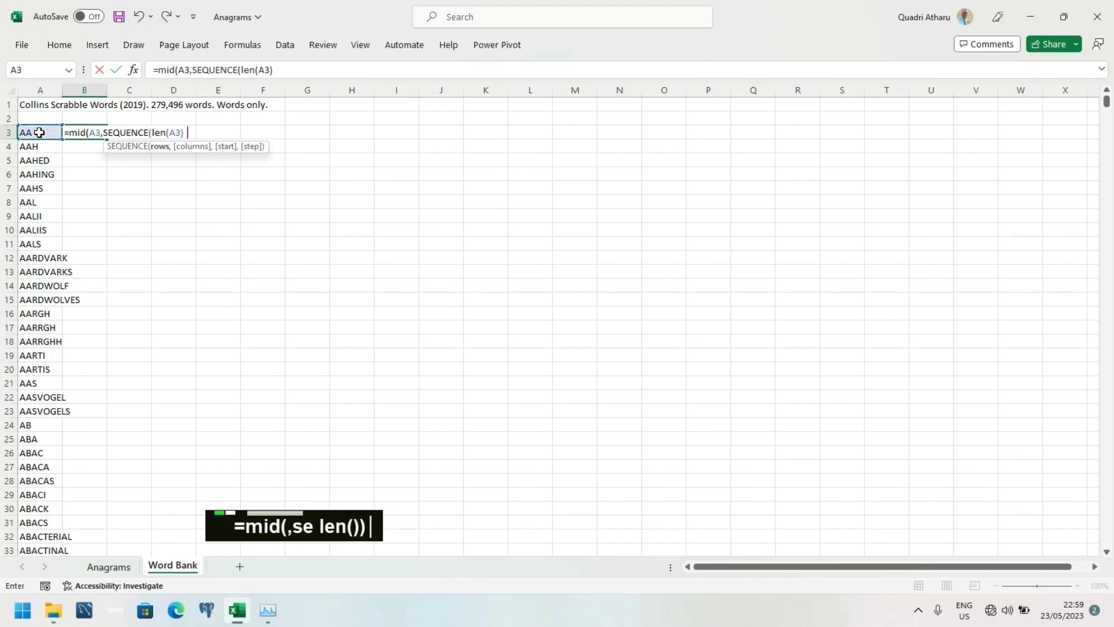
pyautogui.write('),1)')
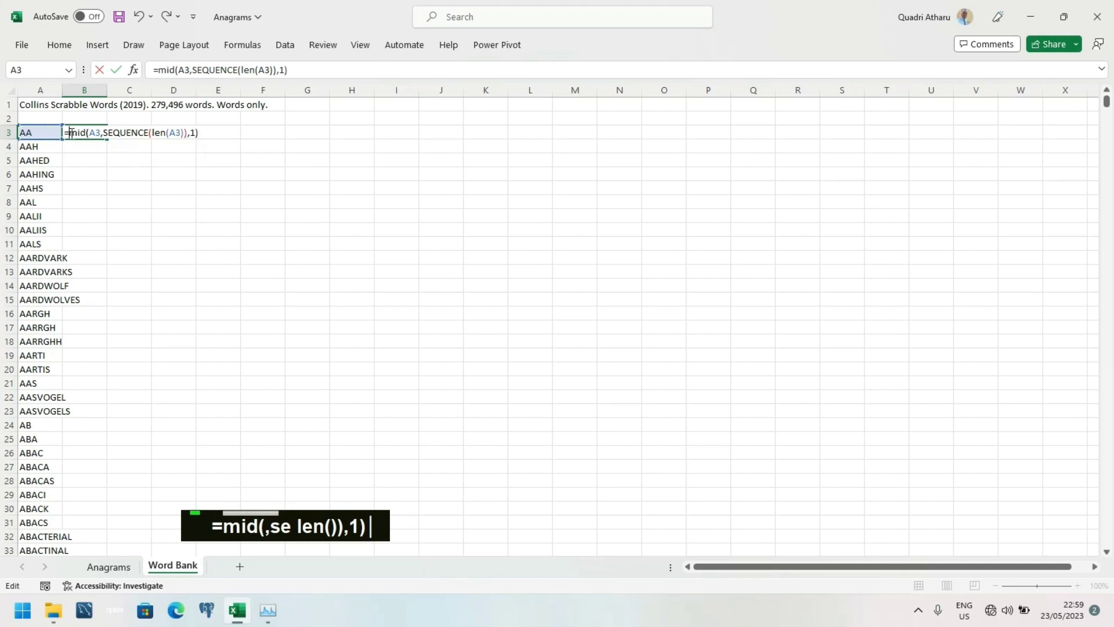
pyautogui.press('Return')
pyautogui.press('Return')
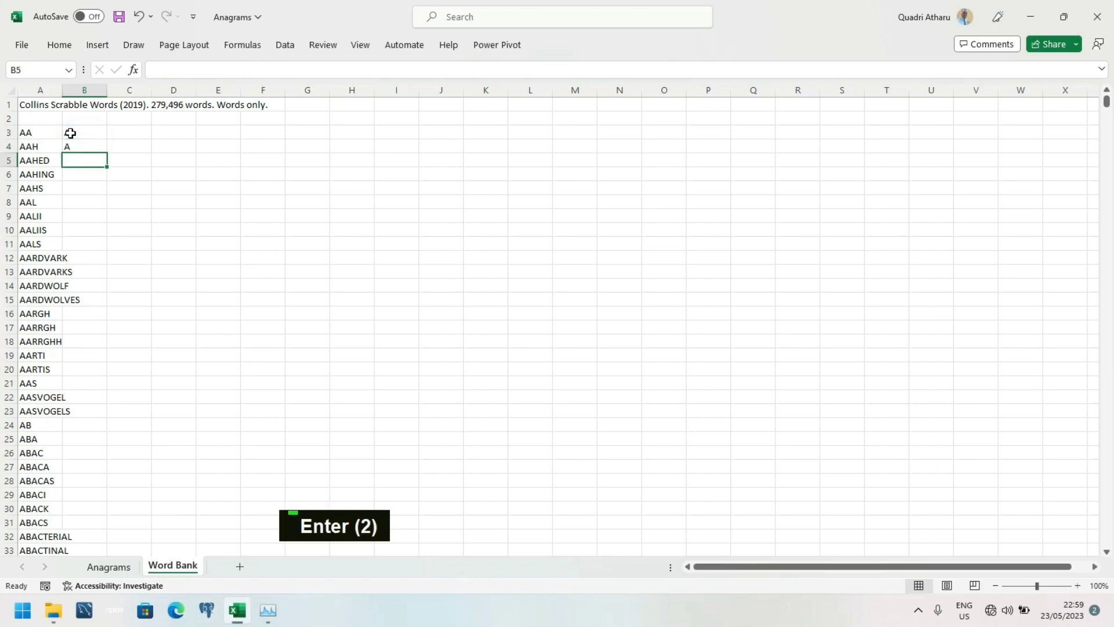
# - Wrap the MID formula in B3 in the SORT function so the letters of A3 are ordered alphabetically
pyautogui.doubleClick(81, 132)
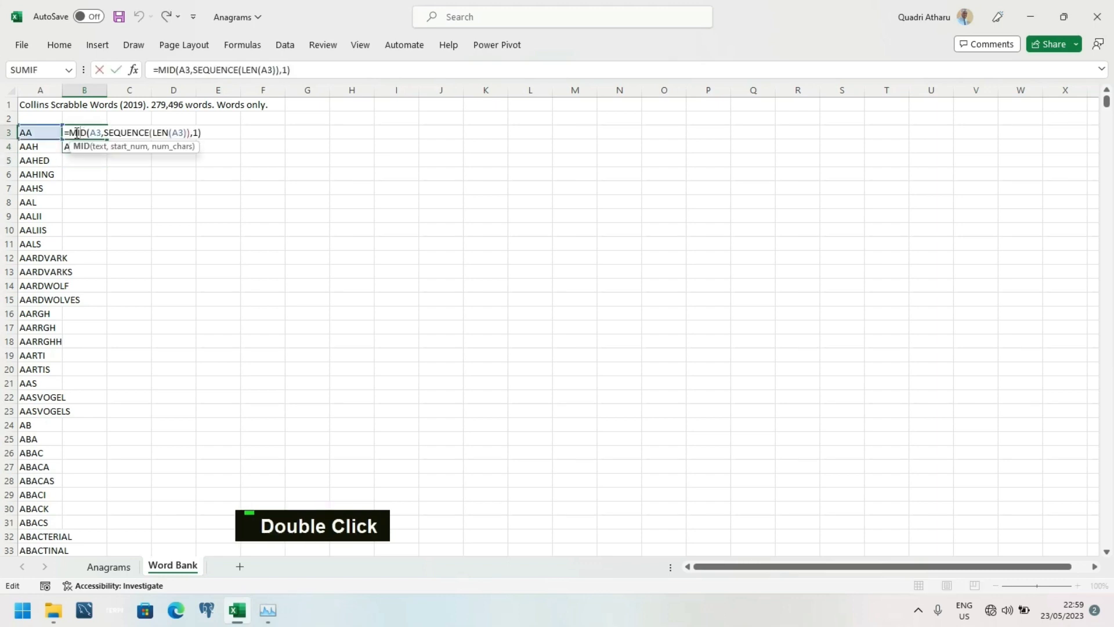
pyautogui.write('sort')
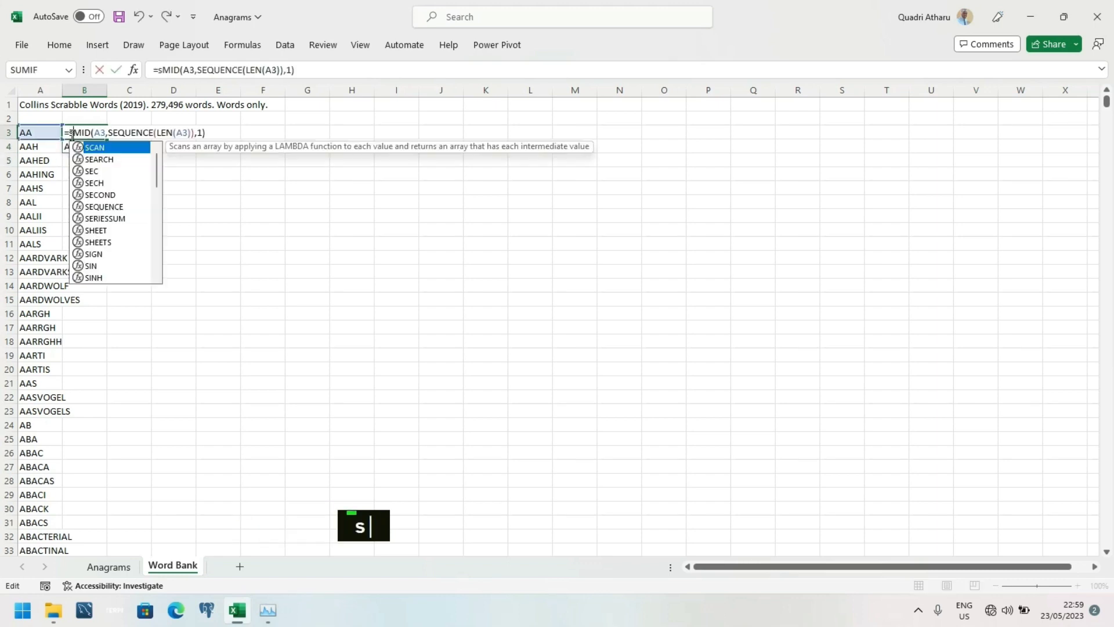
pyautogui.press('Tab')
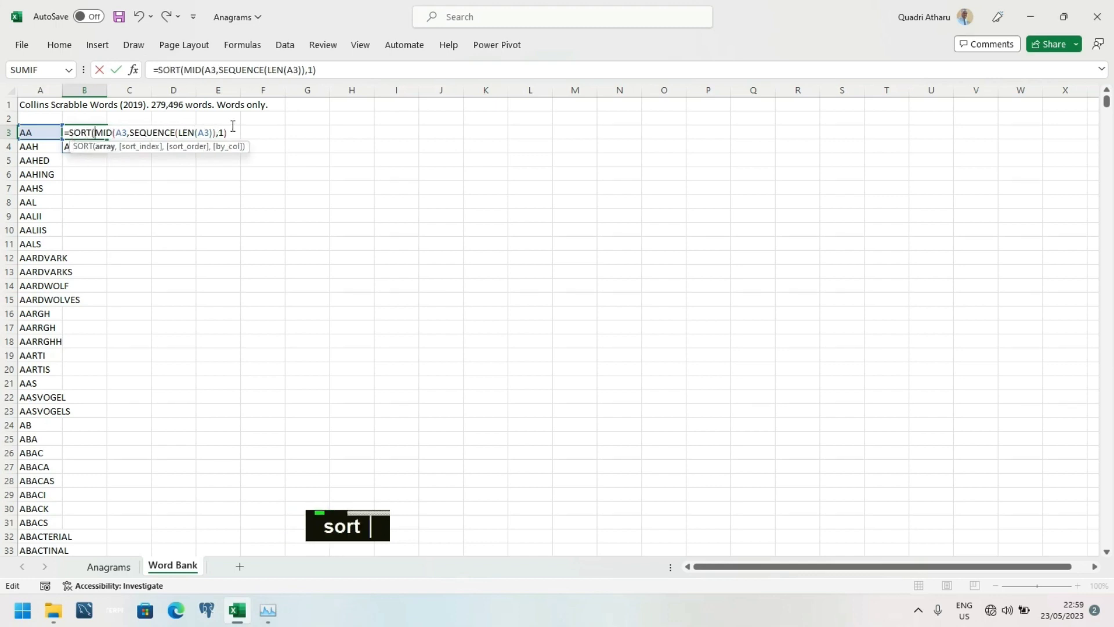
pyautogui.write(')')
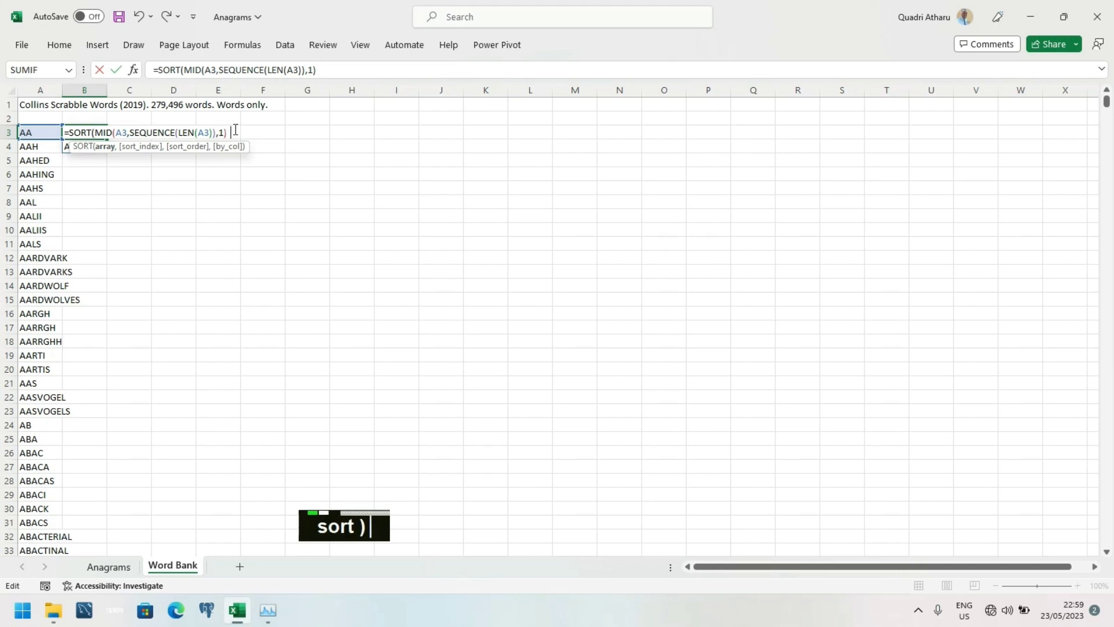
pyautogui.press('Return')
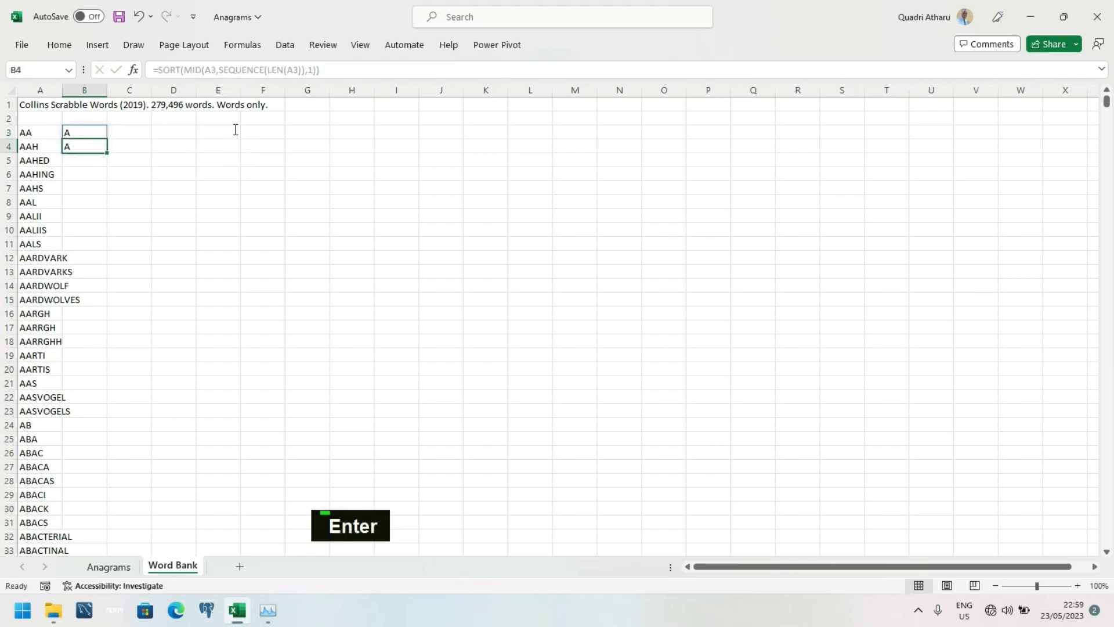
# - Wrap the B3 formula in CONCAT to join the sorted letters: =CONCAT(SORT(MID(A3,SEQUENCE(LEN(A3)),1)))
pyautogui.click(74, 133)
pyautogui.doubleClick(69, 133)
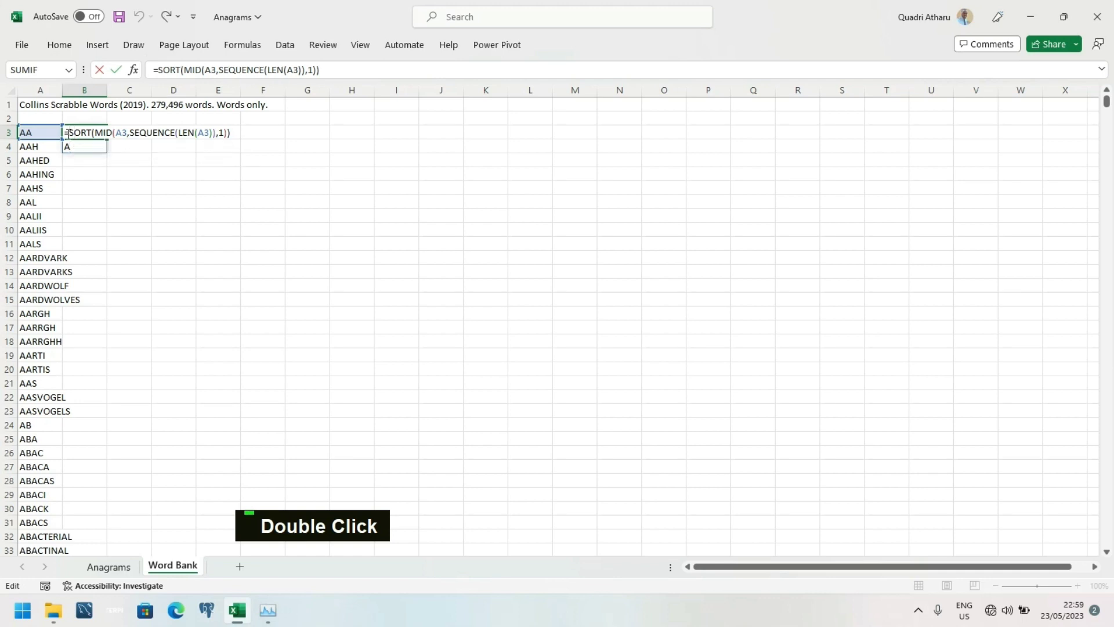
pyautogui.write('con')
pyautogui.press('Tab')
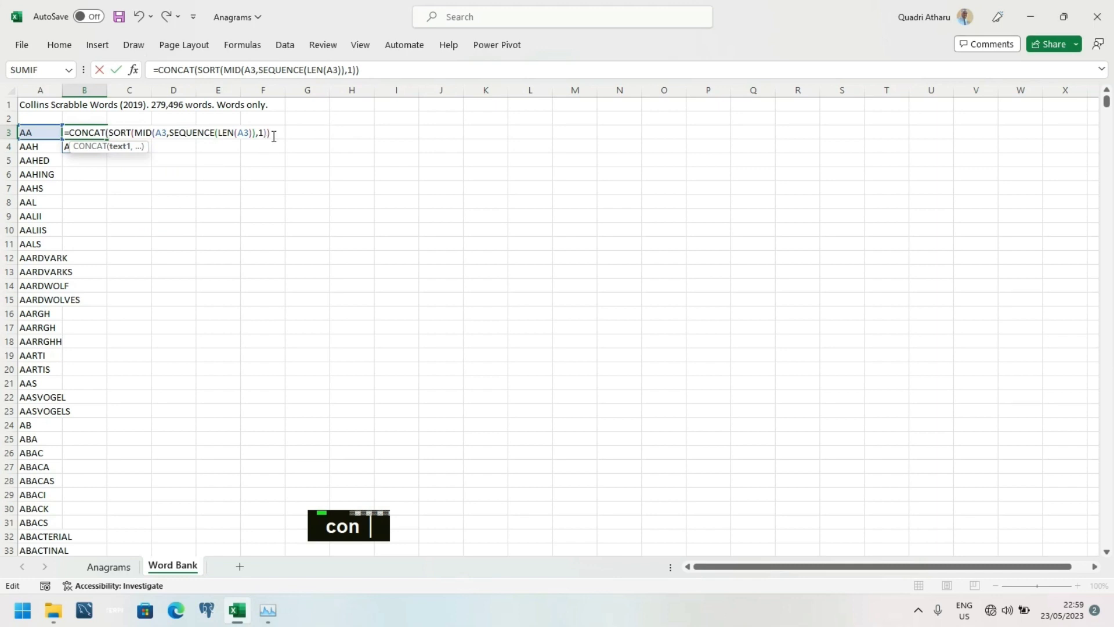
pyautogui.write(')')
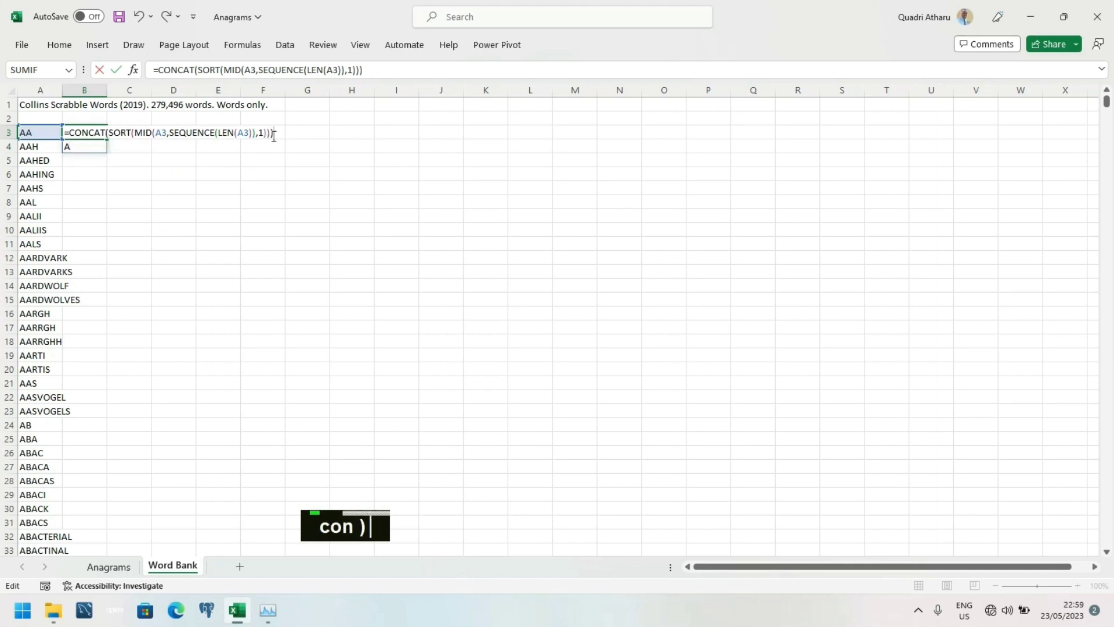
pyautogui.press('Return')
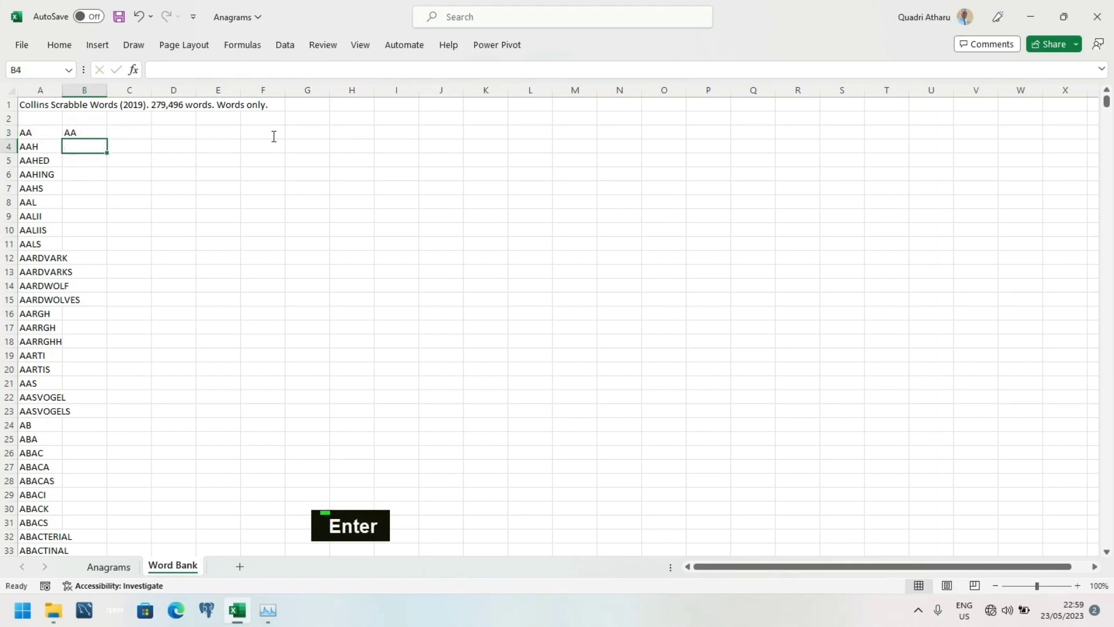
# - Fill the B3 formula down column B for every word in the list, accepting the large operation
pyautogui.click(92, 134)
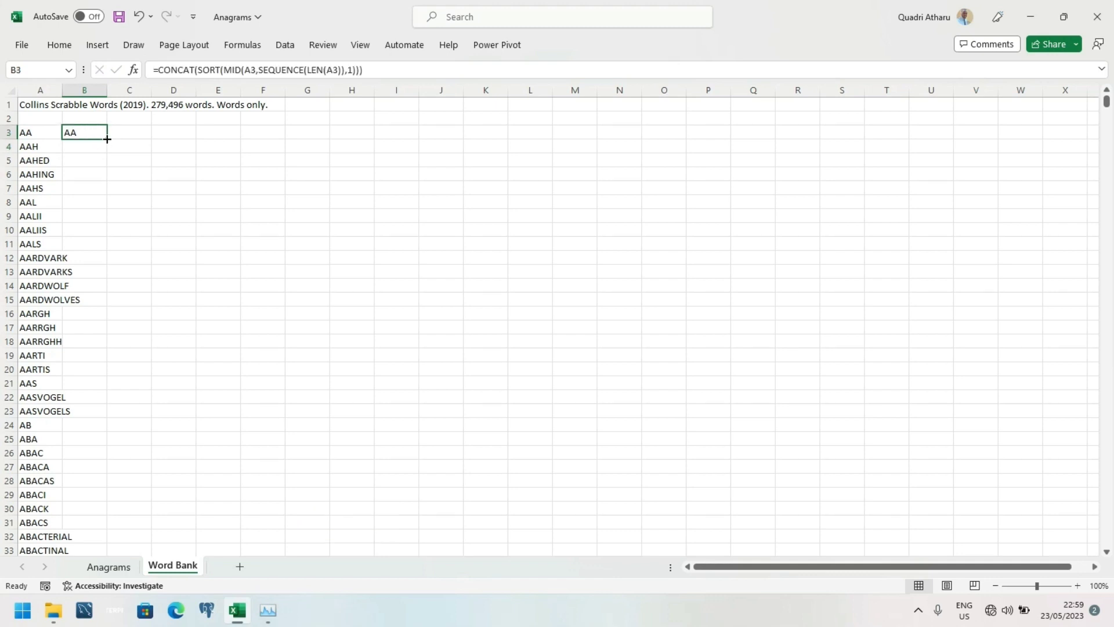
pyautogui.doubleClick(106, 139)
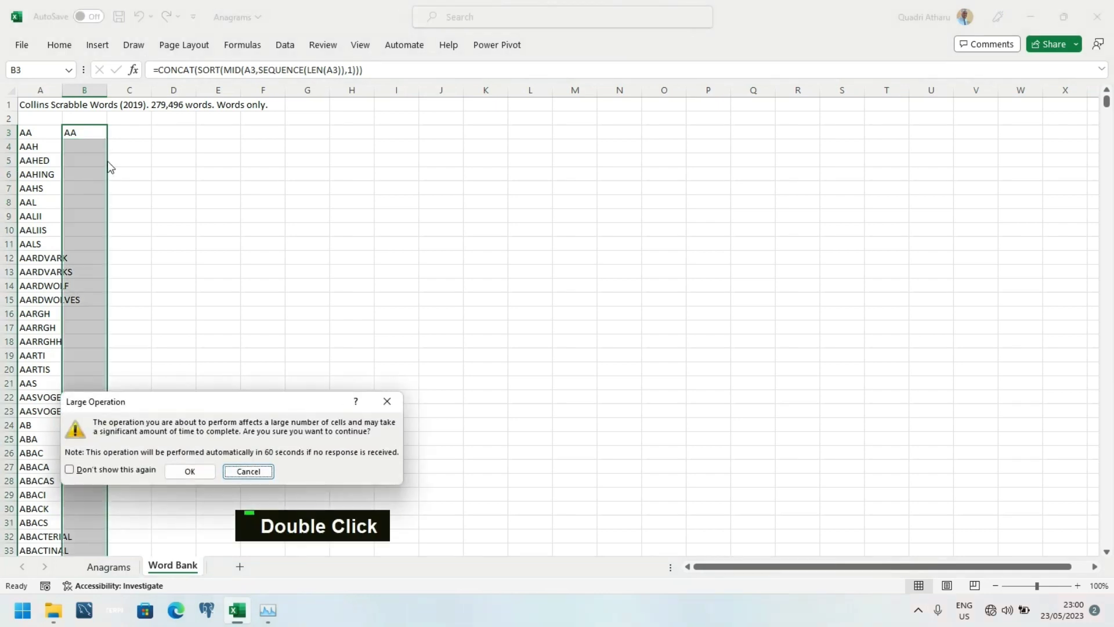
pyautogui.click(190, 471)
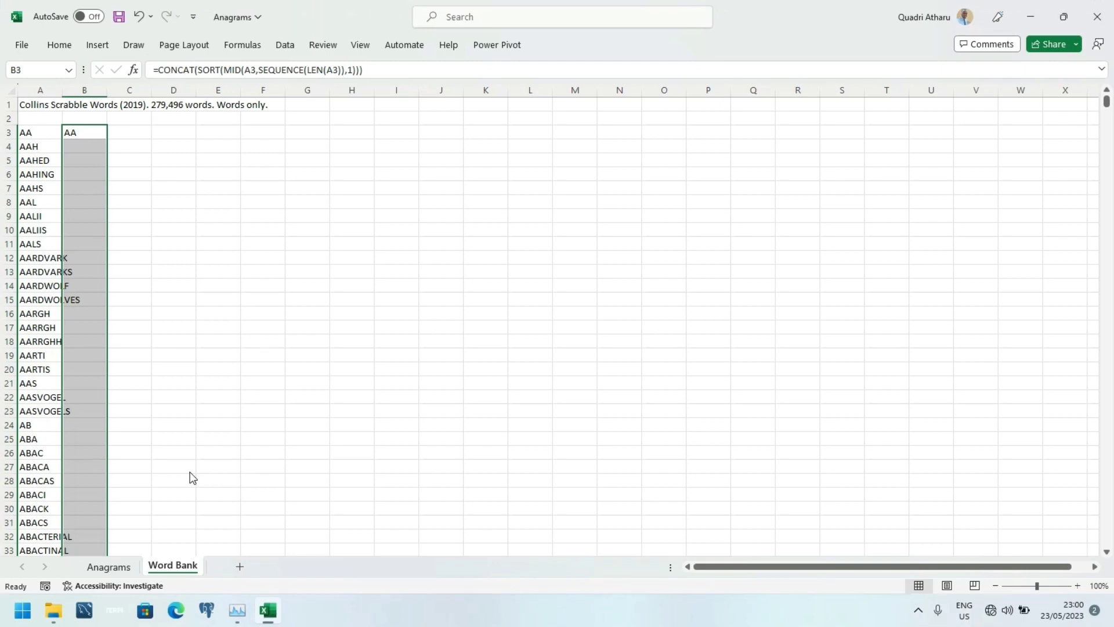
# - Name the range of sorted-letter results, from B3 to the end of column B, sorted_wb
pyautogui.click(76, 134)
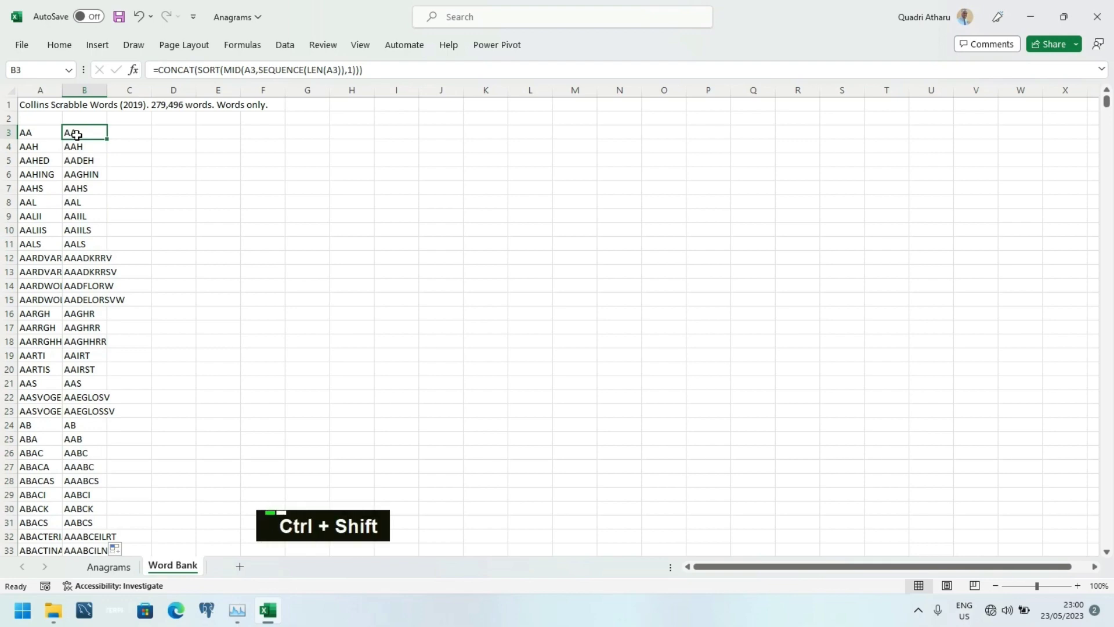
pyautogui.hotkey('ctrl', 'shift', 'Down')
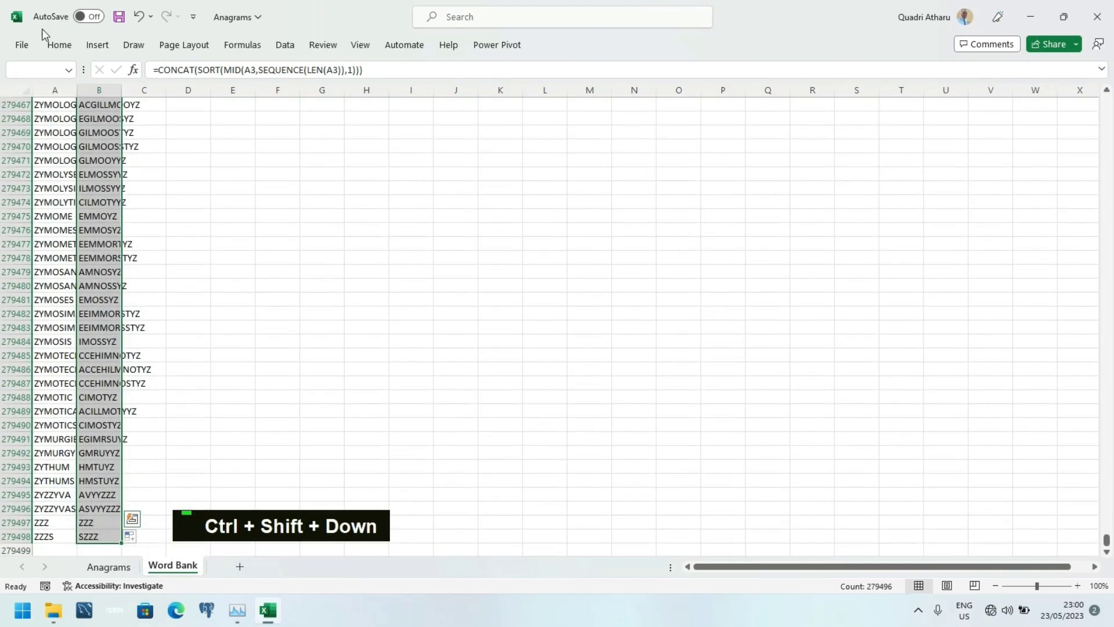
pyautogui.click(34, 69)
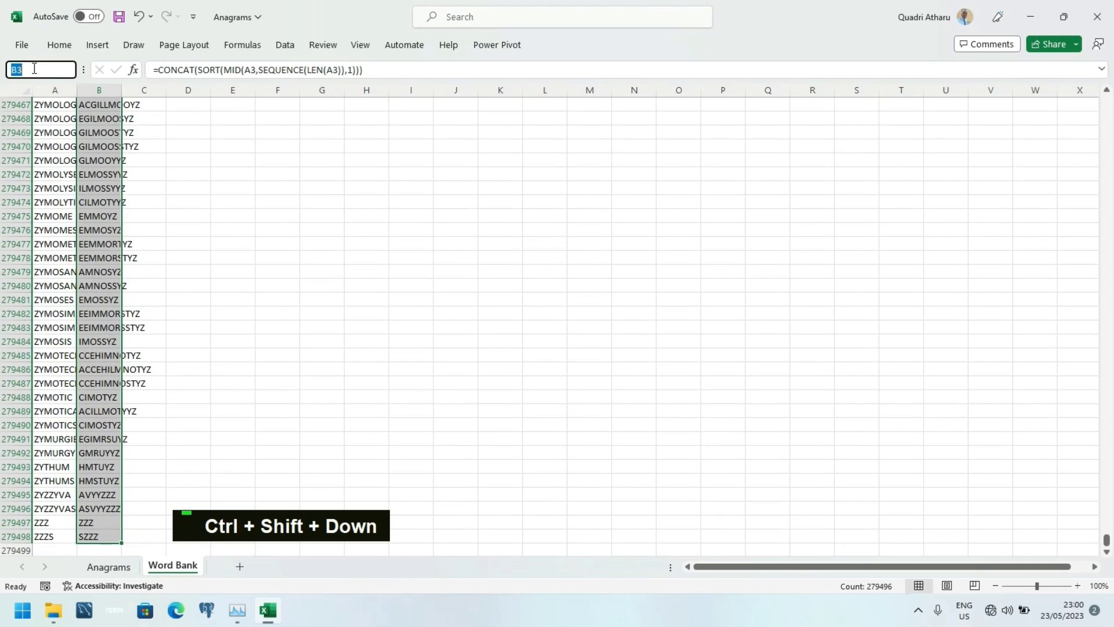
pyautogui.write('sorted')
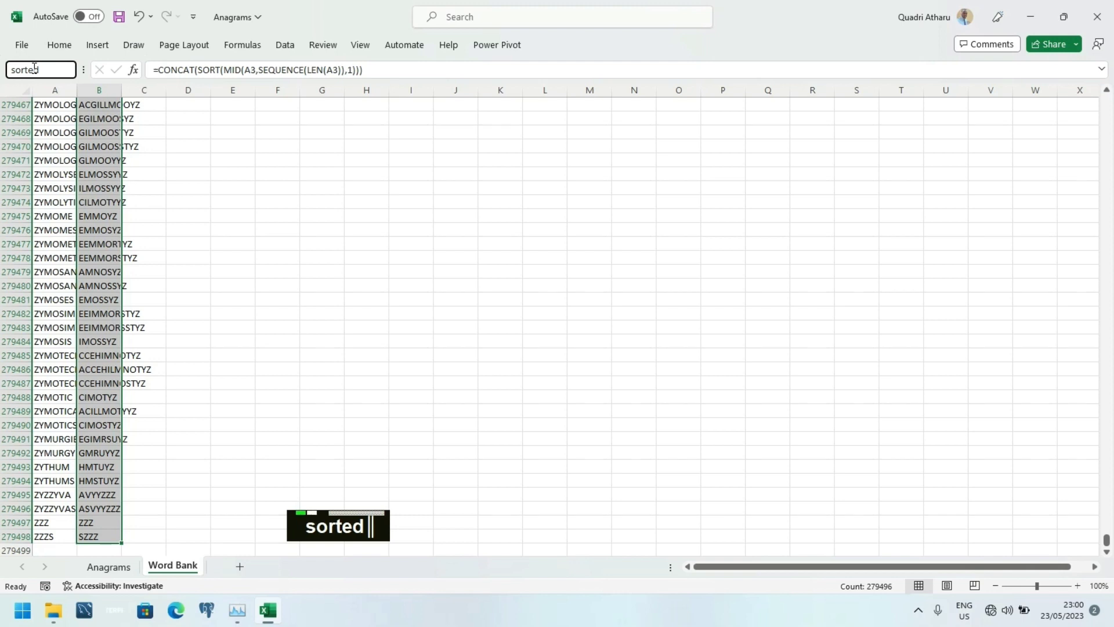
pyautogui.write('_wb')
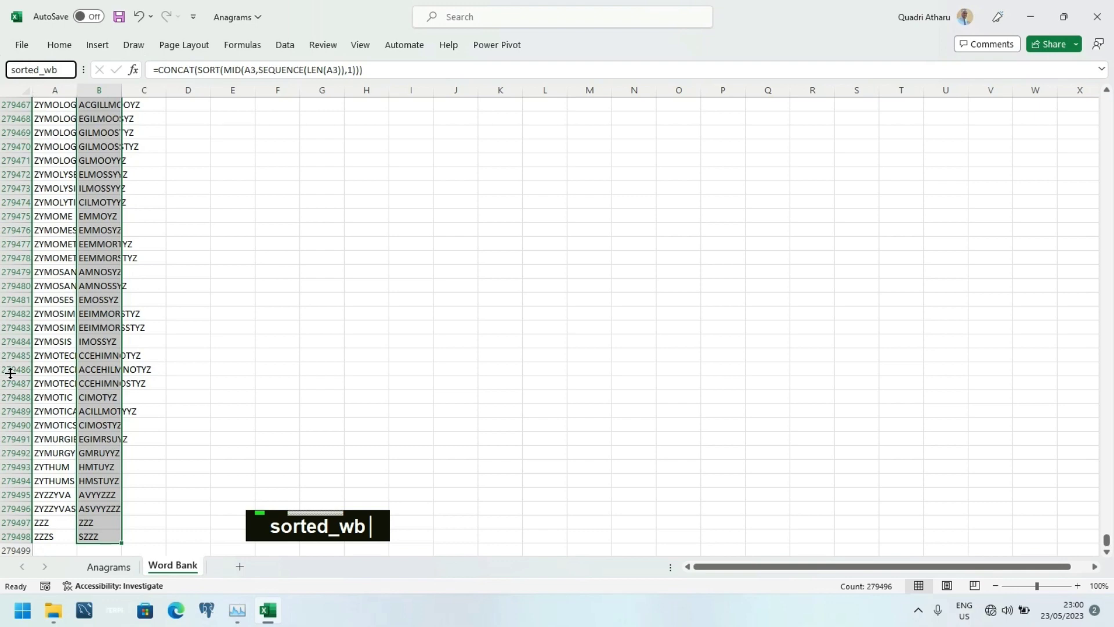
# - In B2 of the Anagrams sheet, begin a MID formula on A2 with SEQUENCE as its start number
pyautogui.click(108, 567)
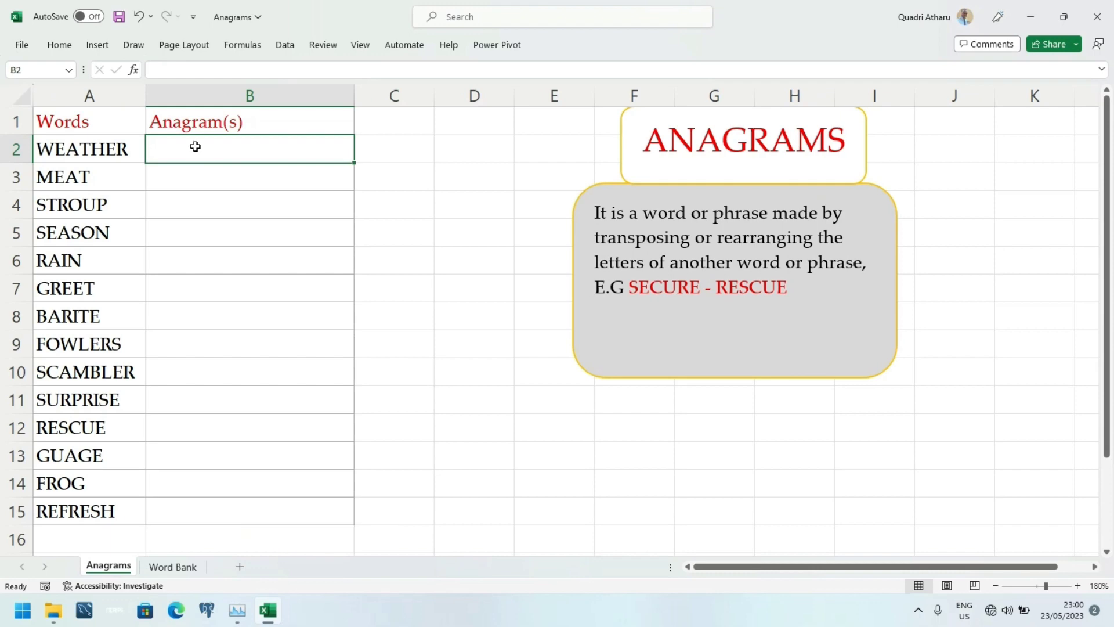
pyautogui.write('=mid')
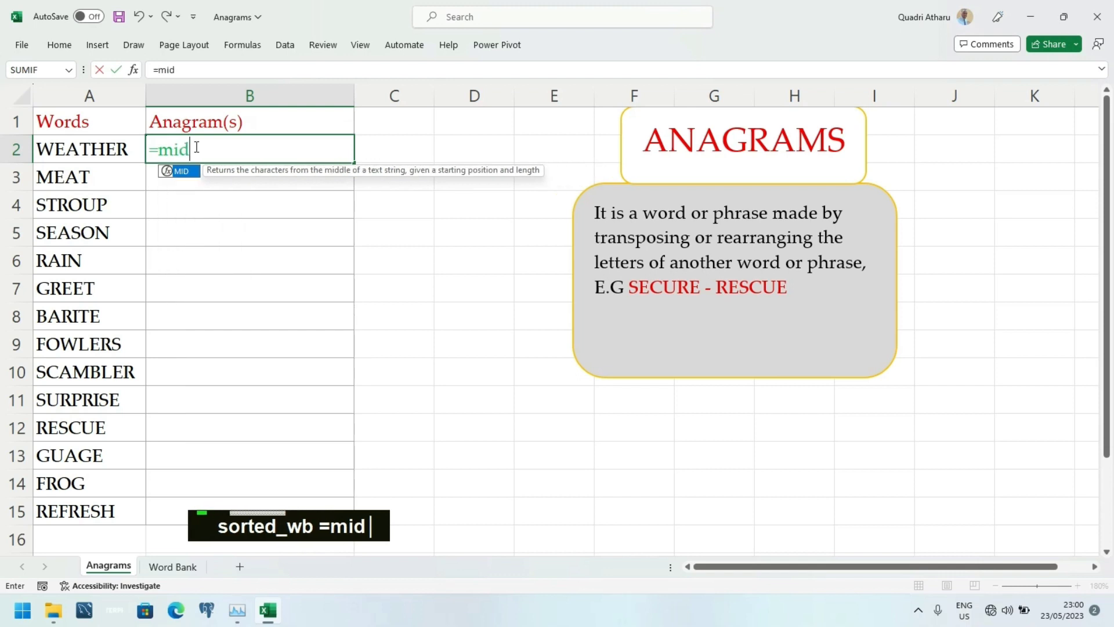
pyautogui.press('Tab')
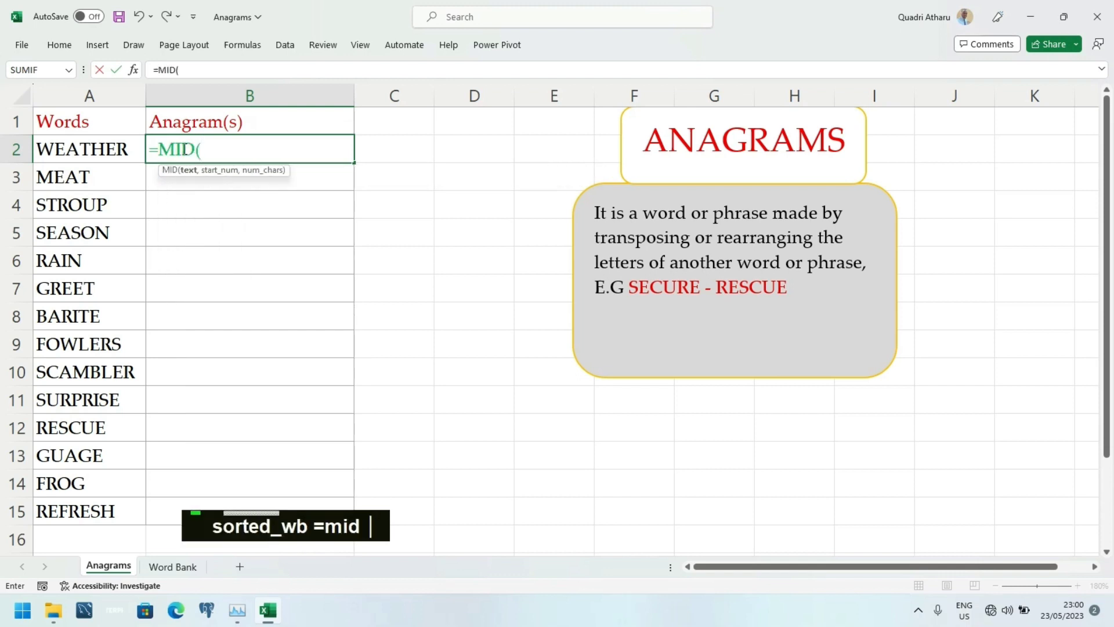
pyautogui.click(83, 155)
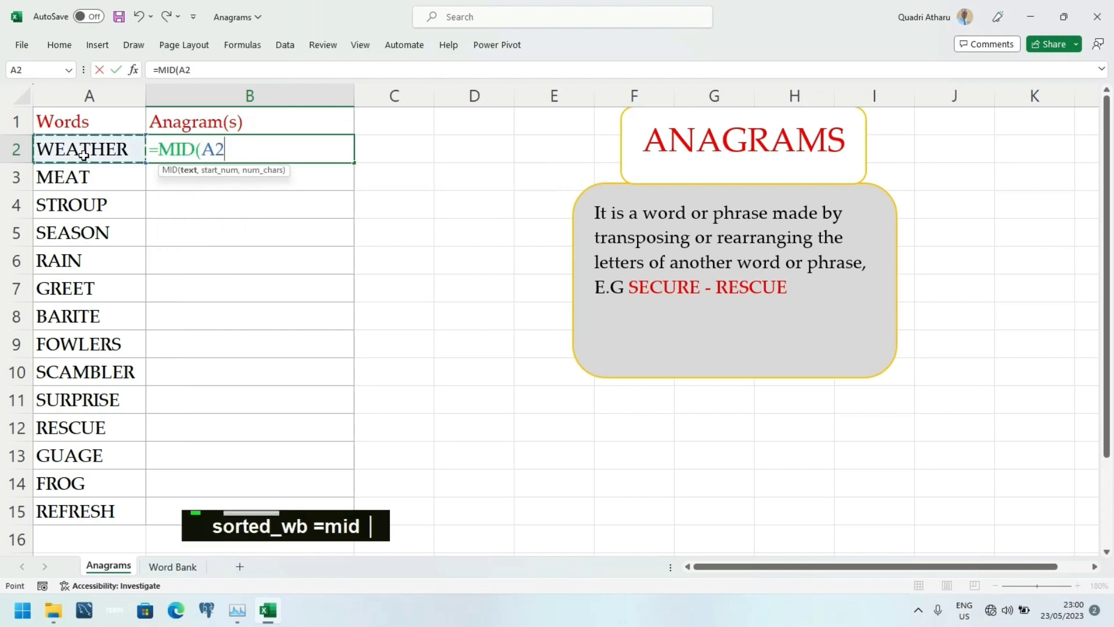
pyautogui.write(',se')
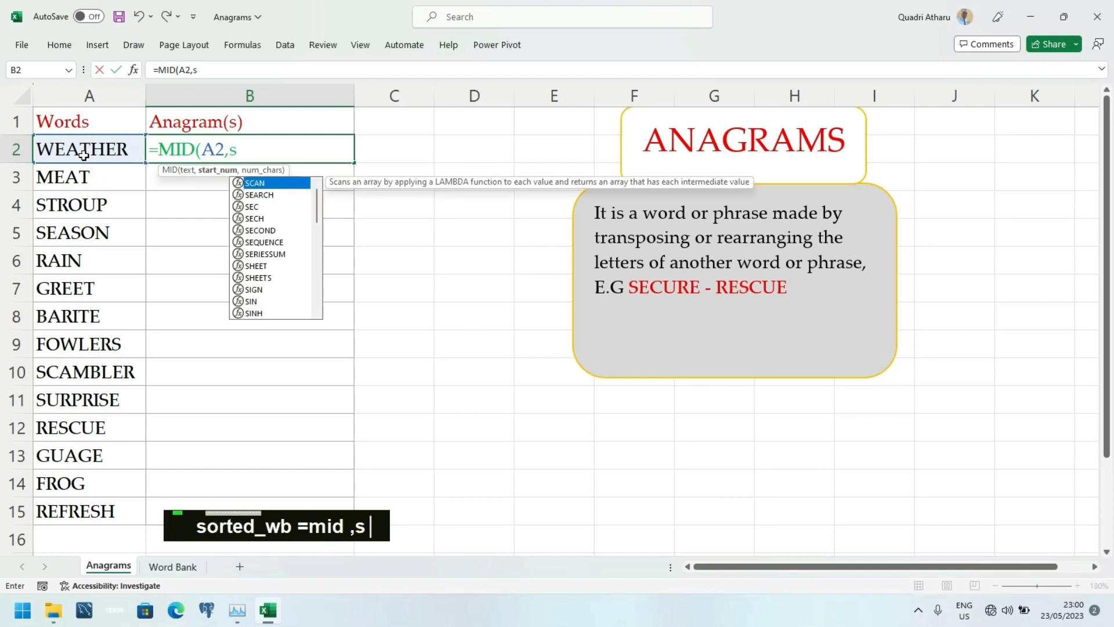
pyautogui.press('Down')
pyautogui.press('Down')
pyautogui.press('Down')
pyautogui.press('Down')
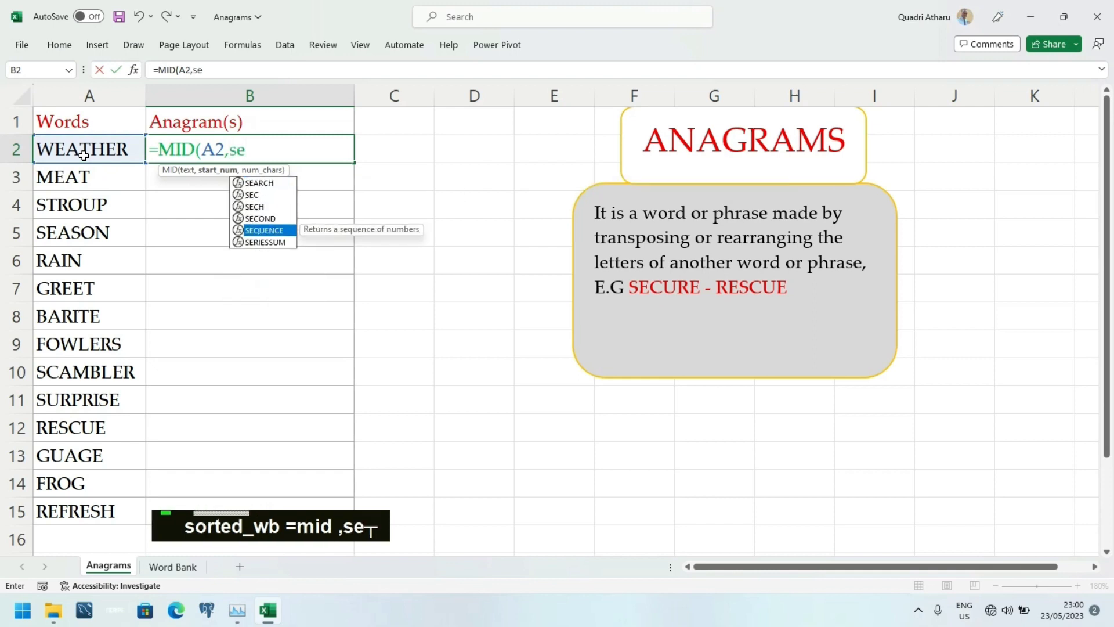
pyautogui.press('Tab')
# - Finish the B2 formula with LEN(A2) as the sequence rows and 1 as the character count: =MID(A2,SEQUENCE(LEN(A2)),1)
pyautogui.write('len')
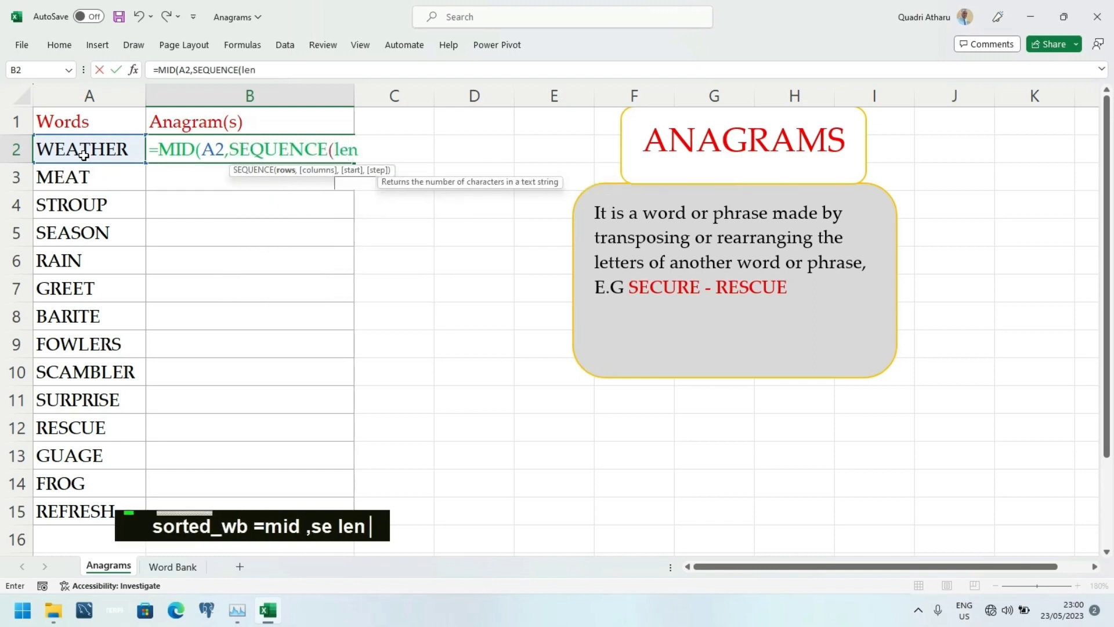
pyautogui.write('(x')
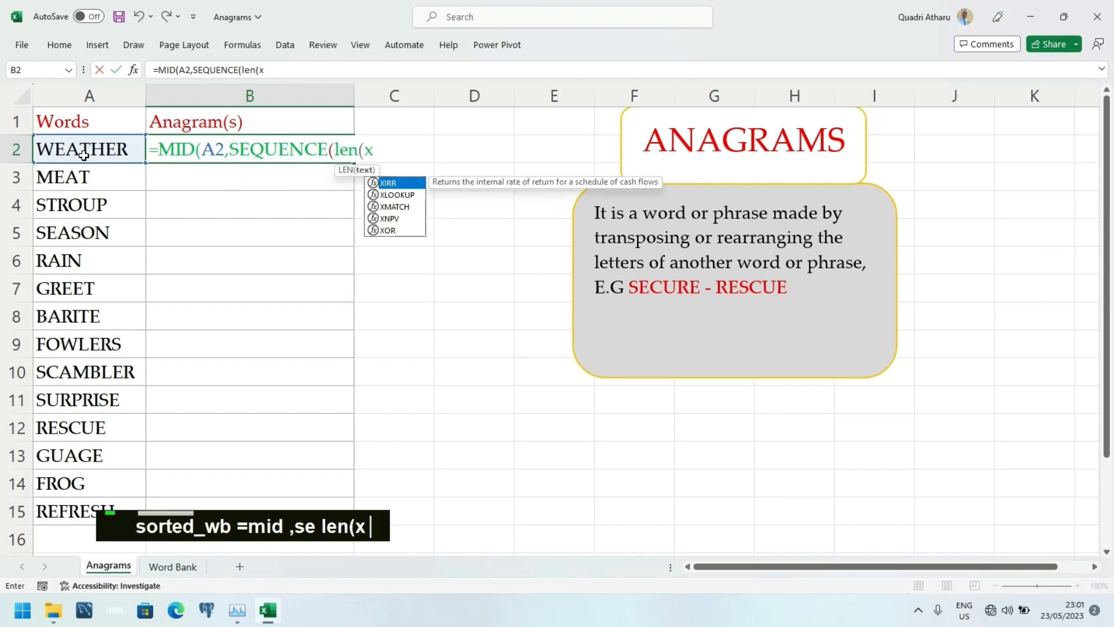
pyautogui.press('BackSpace')
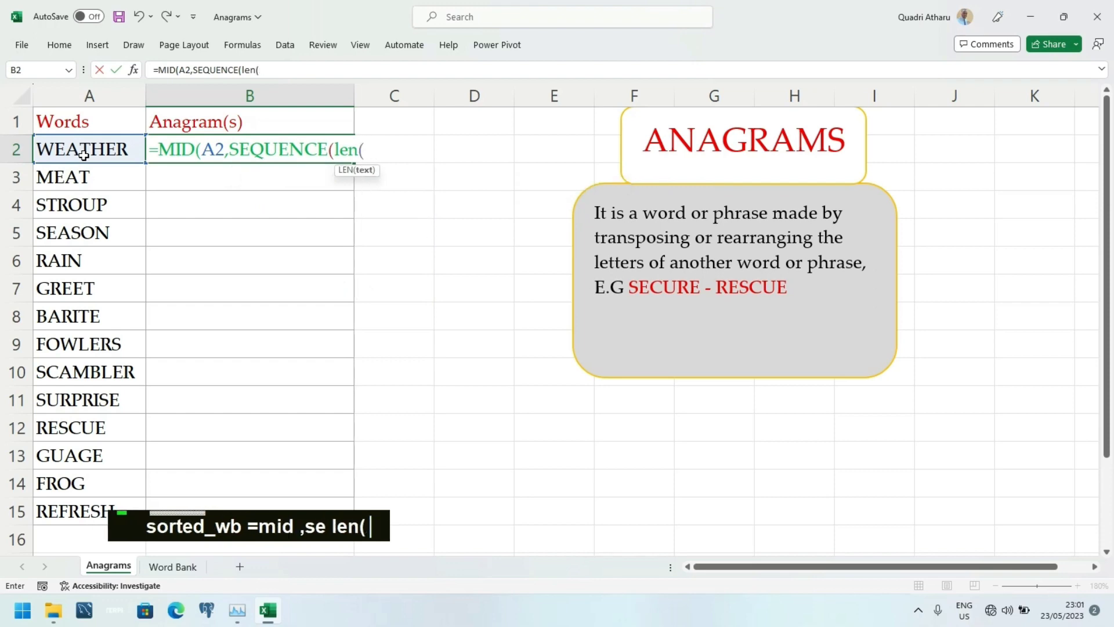
pyautogui.write('a2')
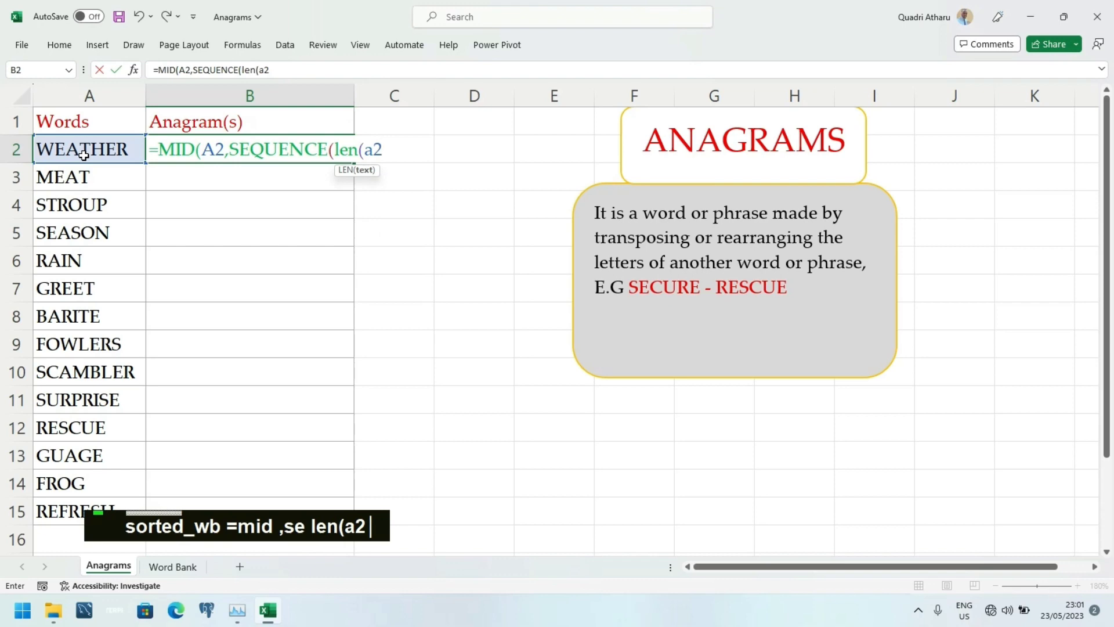
pyautogui.write(',')
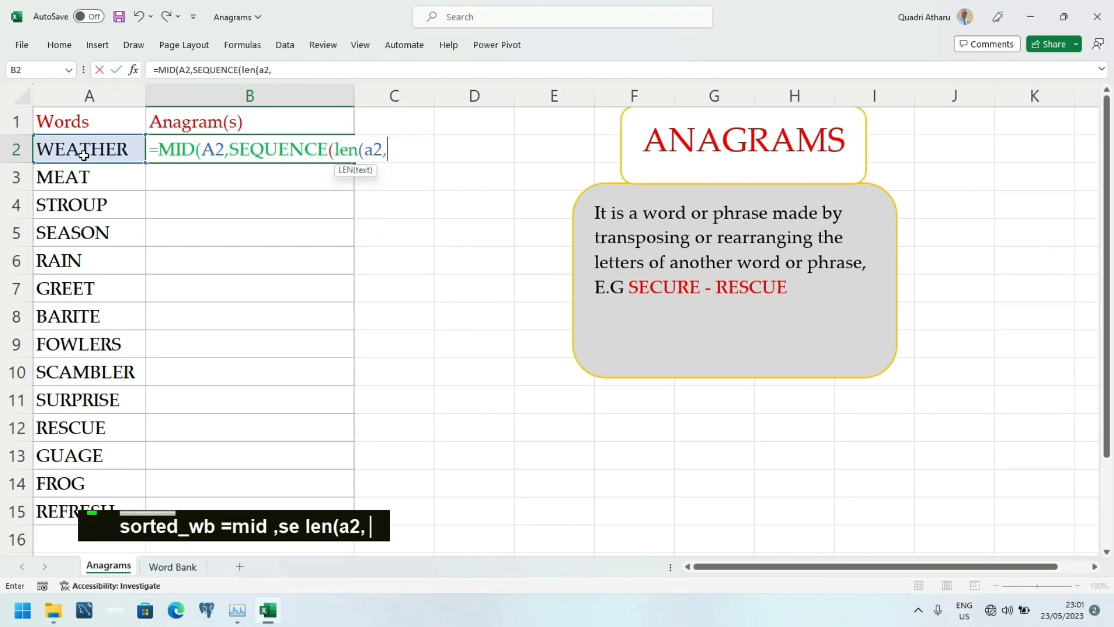
pyautogui.press('BackSpace')
pyautogui.write(')),')
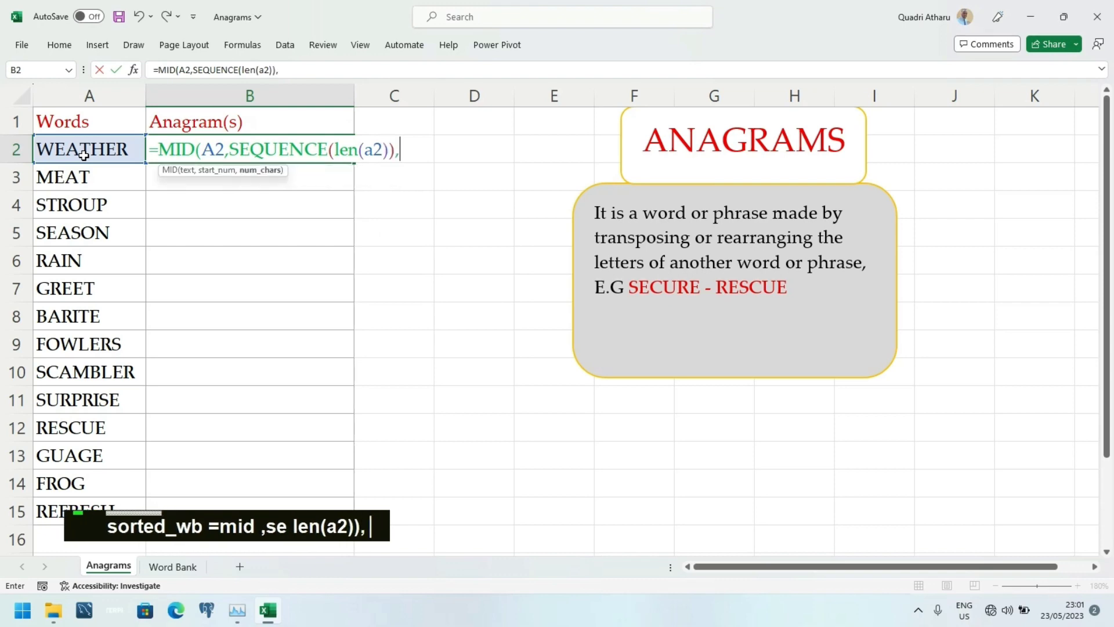
pyautogui.write('1')
pyautogui.press('Return')
pyautogui.press('Return')
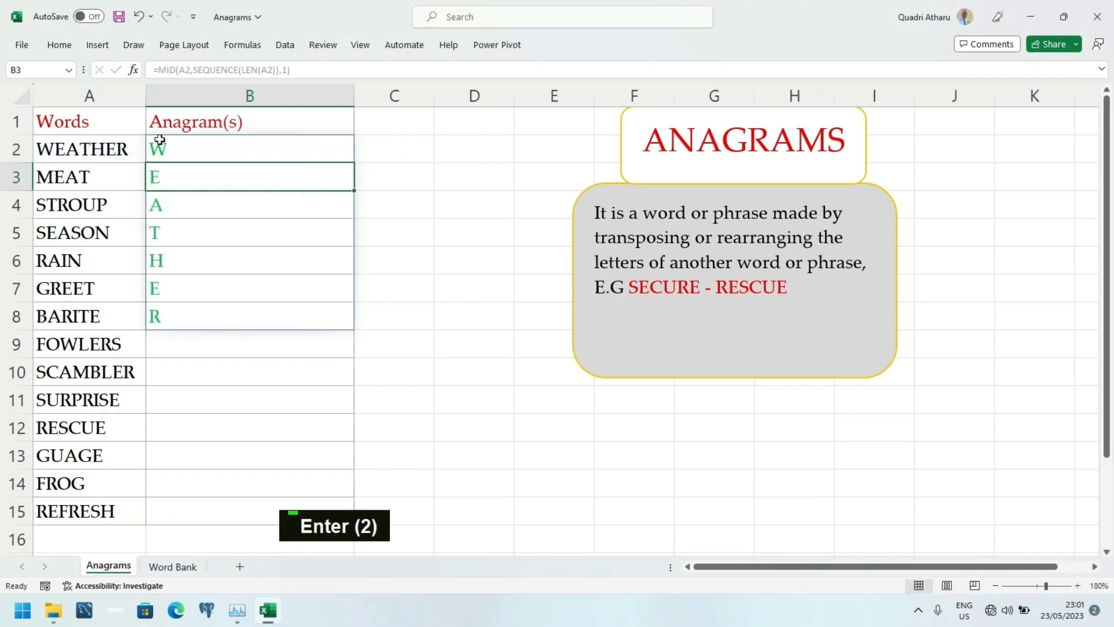
# - Wrap the B2 formula in SORT so the letters of A2 are put in alphabetical order
pyautogui.doubleClick(159, 140)
pyautogui.write('sort')
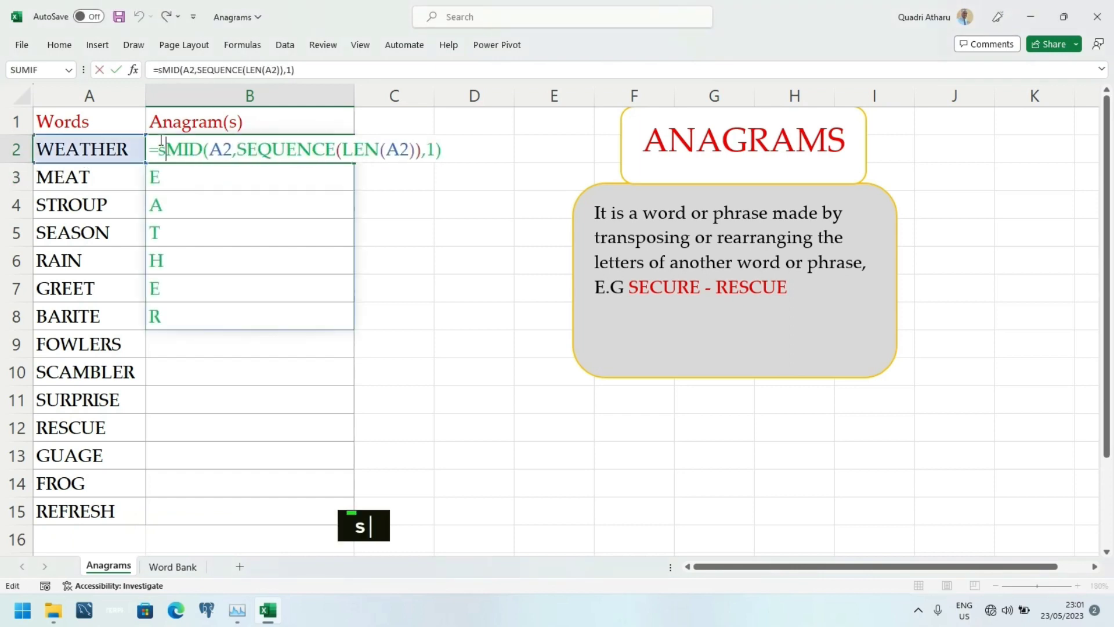
pyautogui.press('Tab')
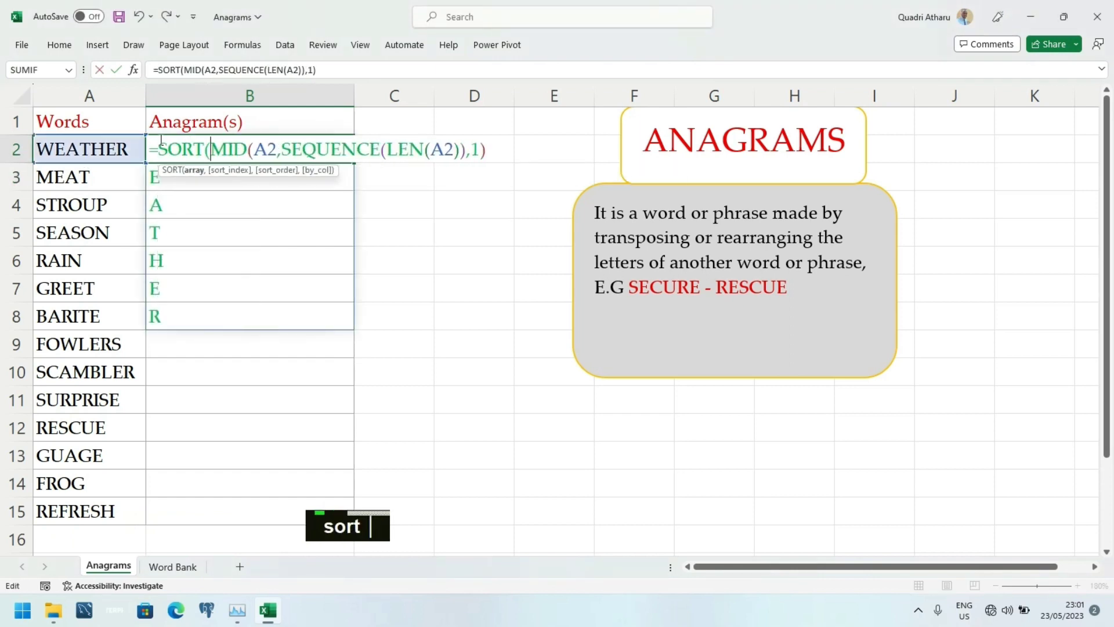
pyautogui.press('Return')
pyautogui.press('Return')
pyautogui.press('Return')
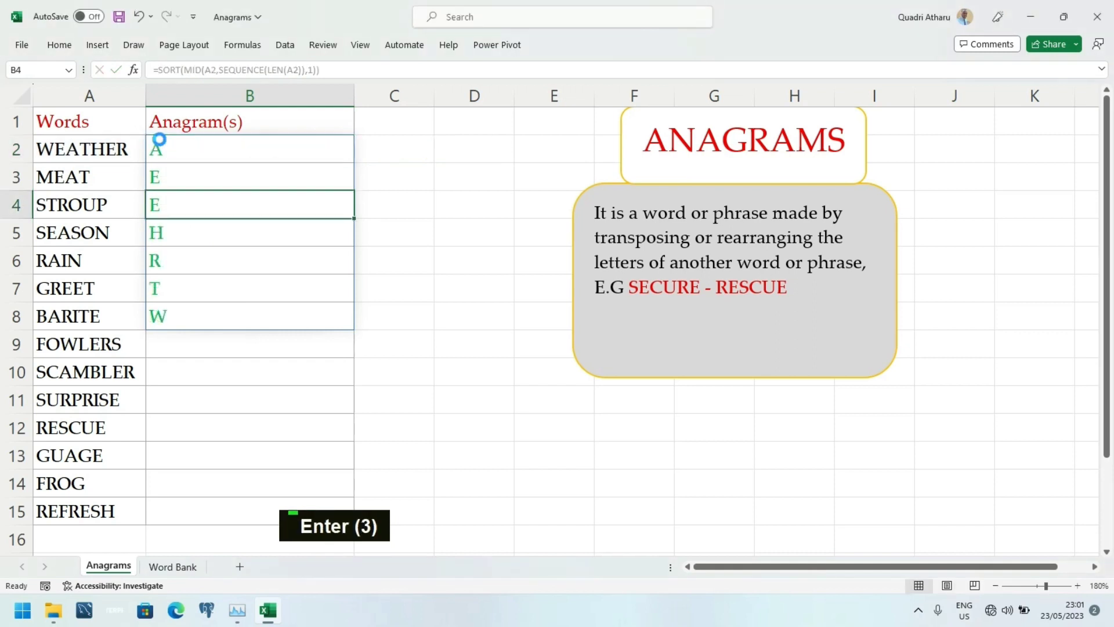
# - Wrap the SORT formula in B2 in CONCAT to join the sorted letters into one string
pyautogui.doubleClick(166, 149)
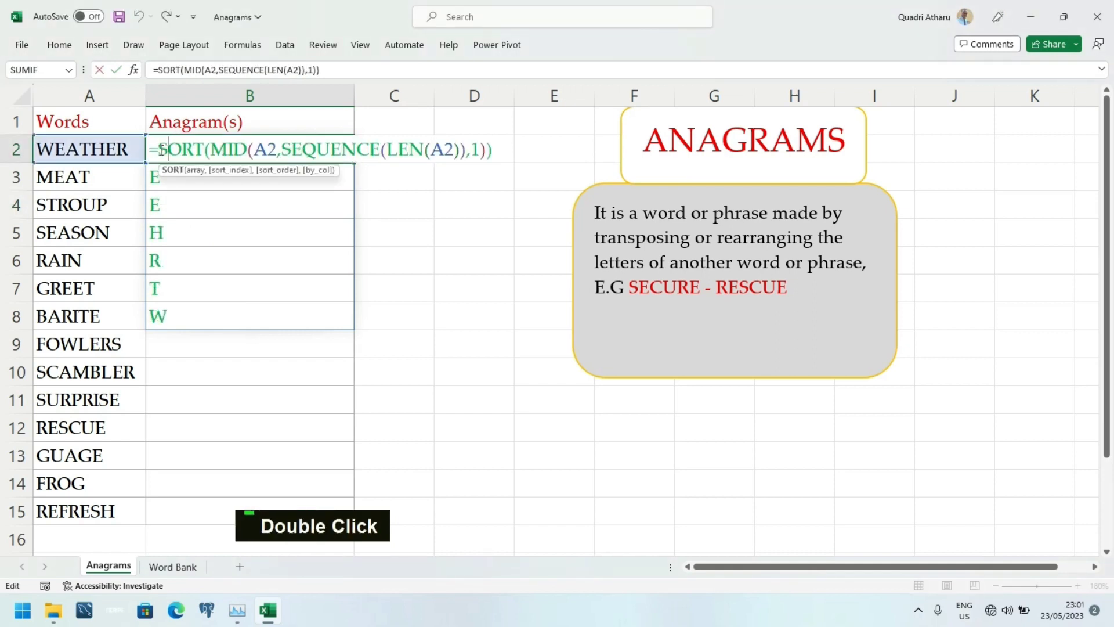
pyautogui.write('con')
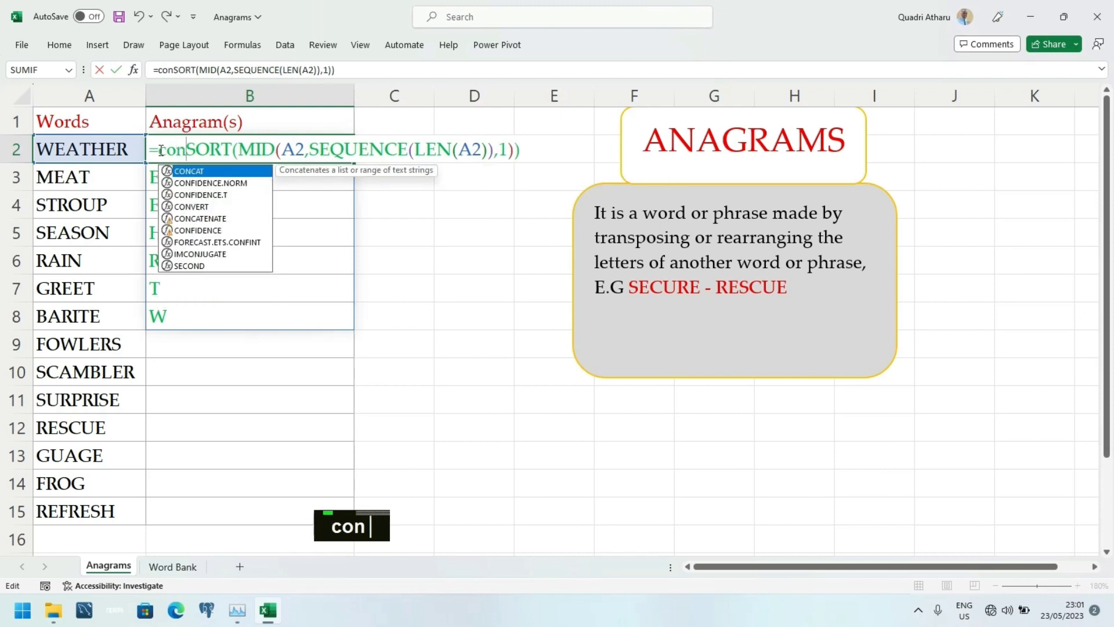
pyautogui.press('Tab')
pyautogui.press('Return')
pyautogui.press('Return')
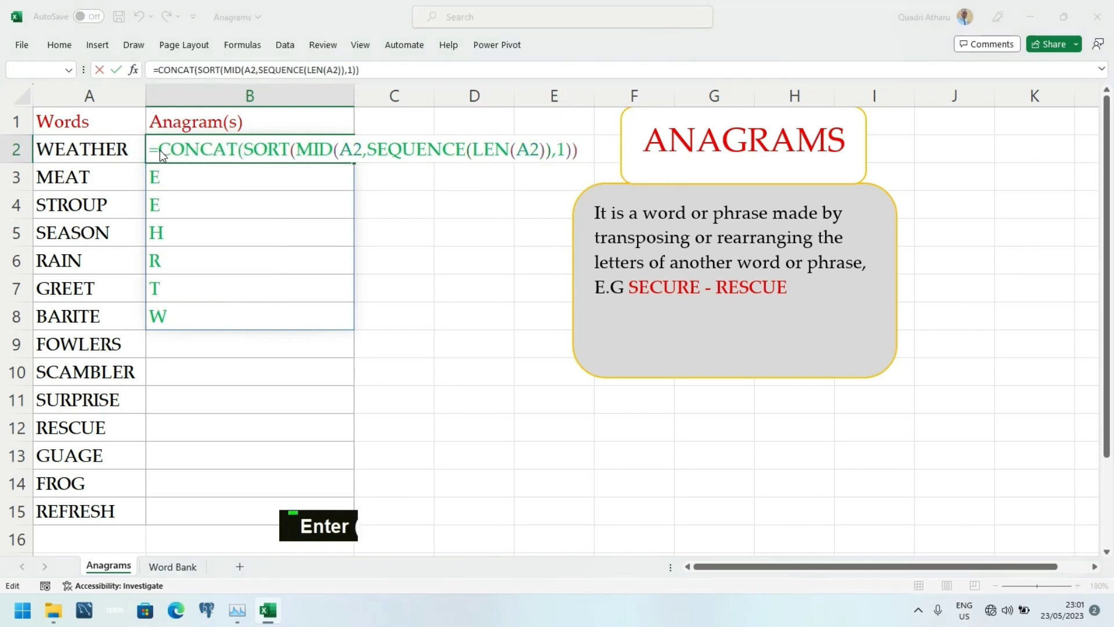
# - Reopen the B2 formula and insert MAP before CONCAT, with A2:A15 as its array argument
pyautogui.click(159, 150)
pyautogui.doubleClick(160, 150)
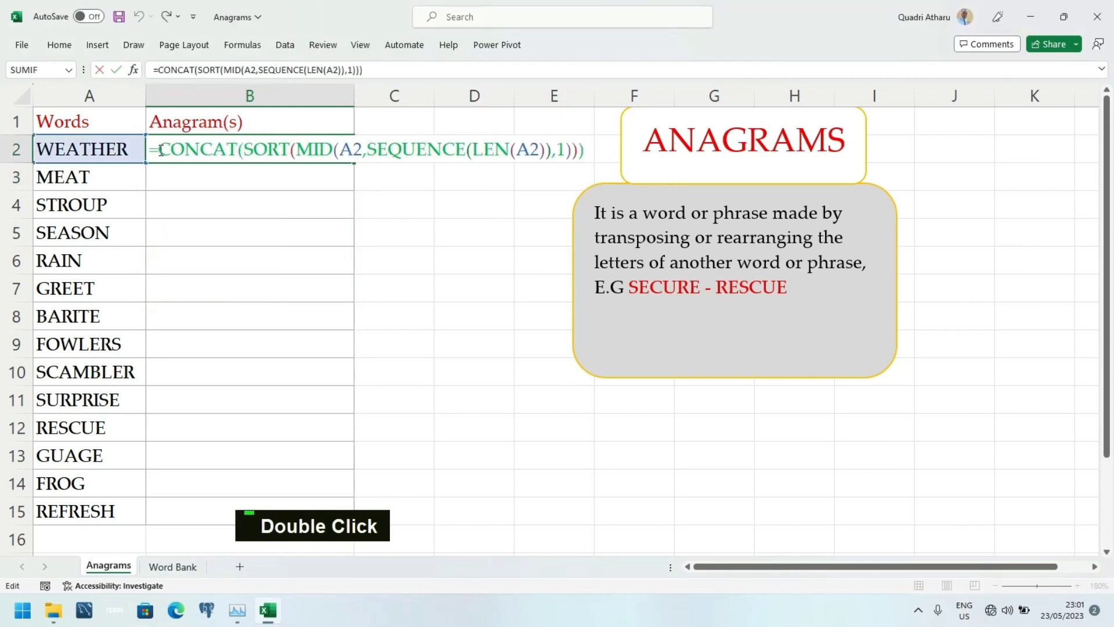
pyautogui.click(362, 149)
pyautogui.click(158, 151)
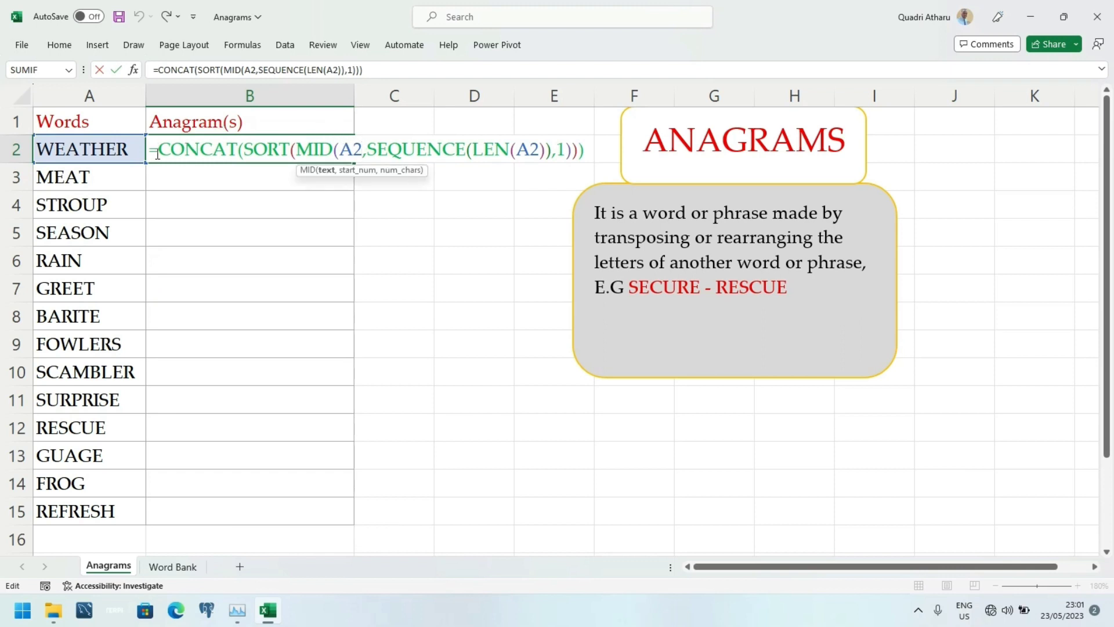
pyautogui.press('capslock')
pyautogui.write('MAP')
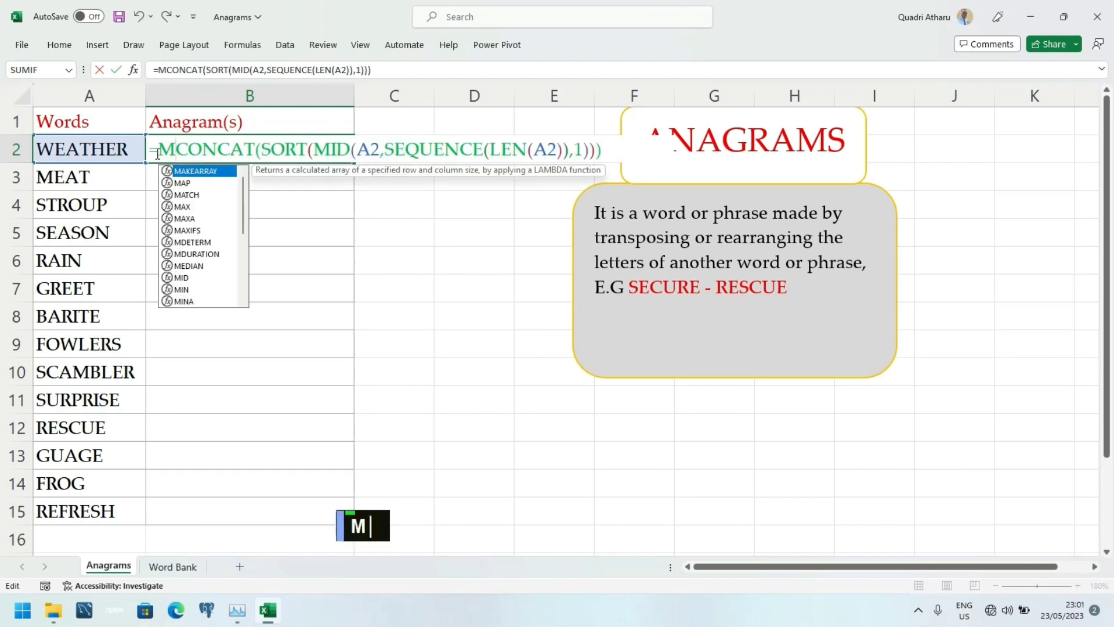
pyautogui.press('Tab')
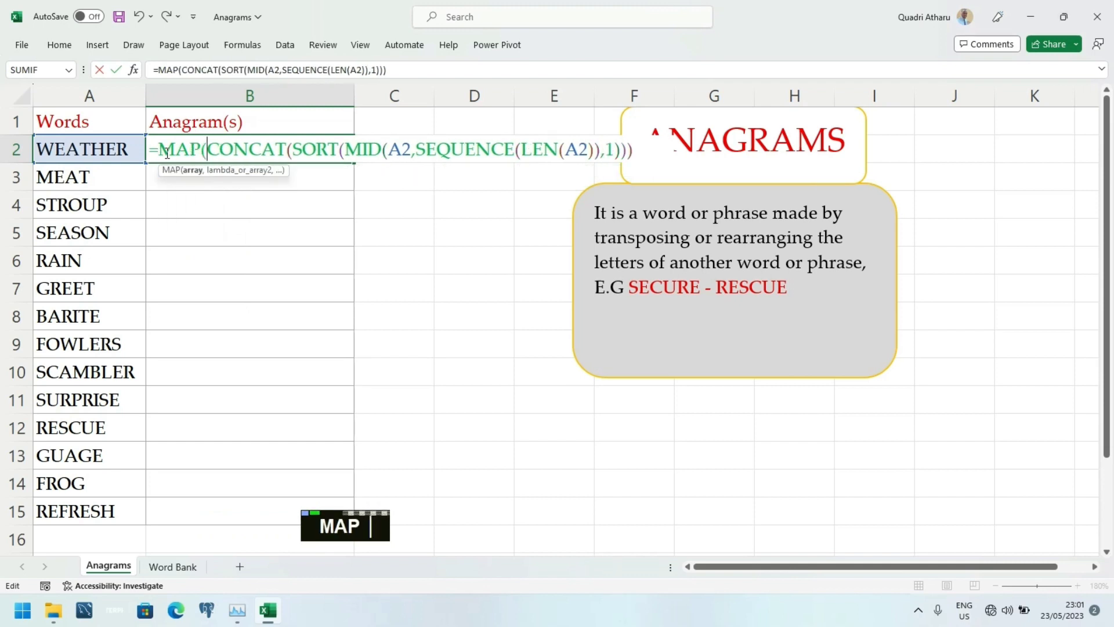
pyautogui.click(119, 145)
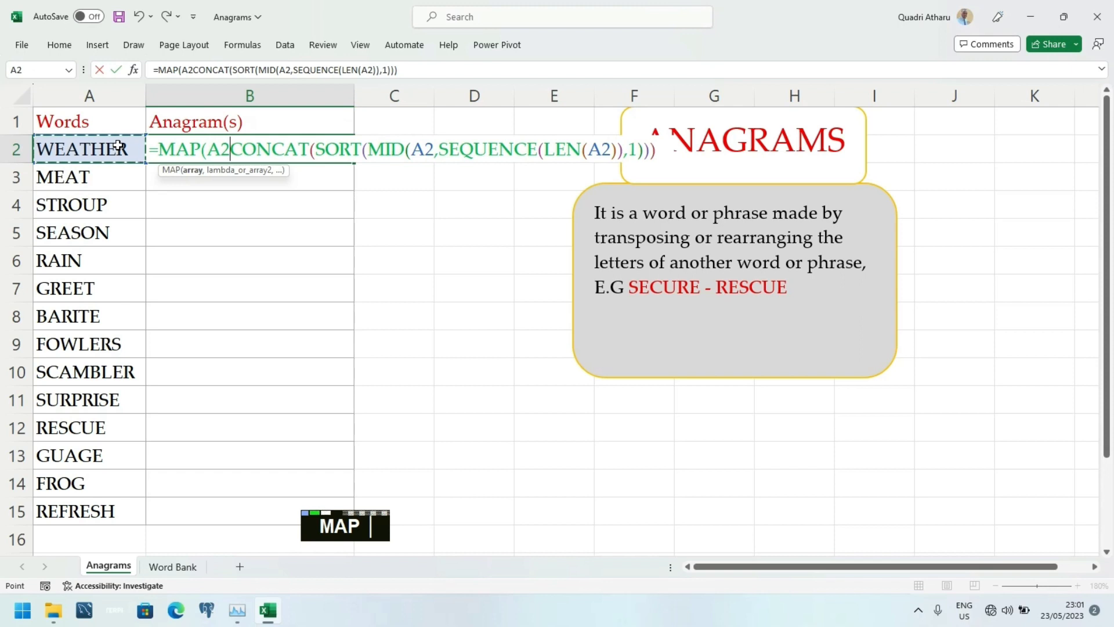
pyautogui.hotkey('ctrl', 'shift', 'Down')
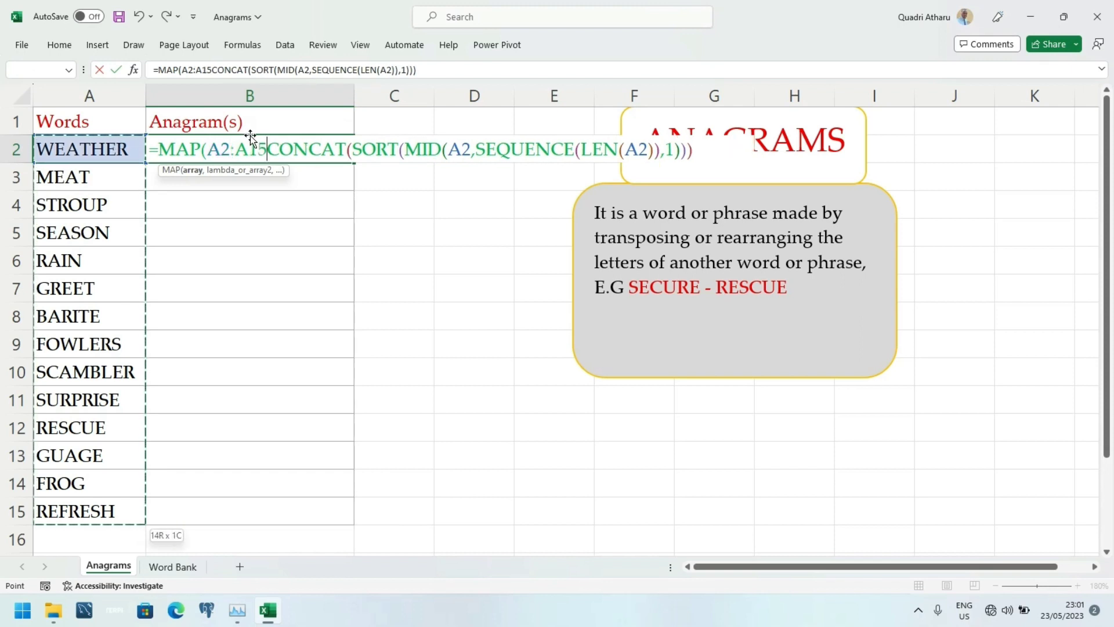
pyautogui.write(',')
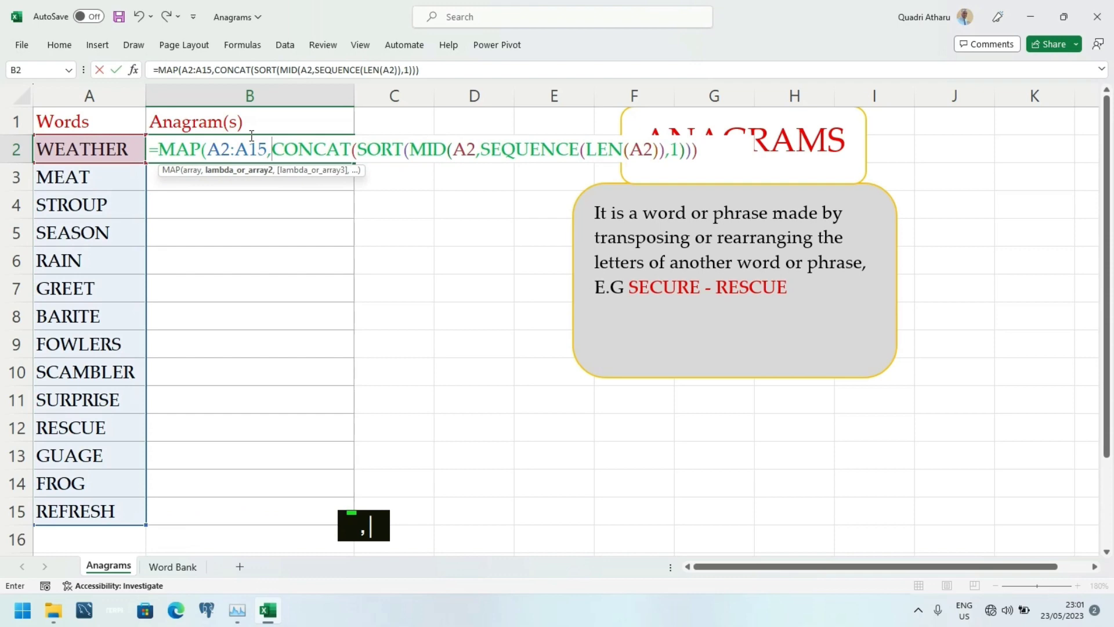
# - Move the CONCAT part of the B2 formula to a new line and insert LAMBDA with parameter x ahead of it
pyautogui.press('alt')
pyautogui.hotkey('alt', 'Return')
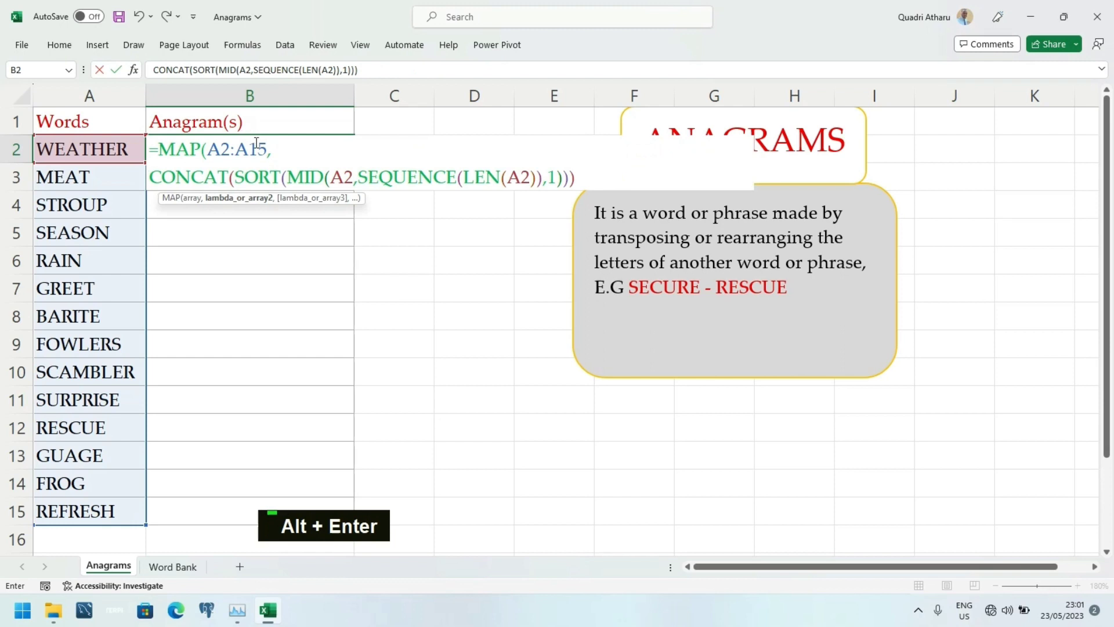
pyautogui.click(292, 150)
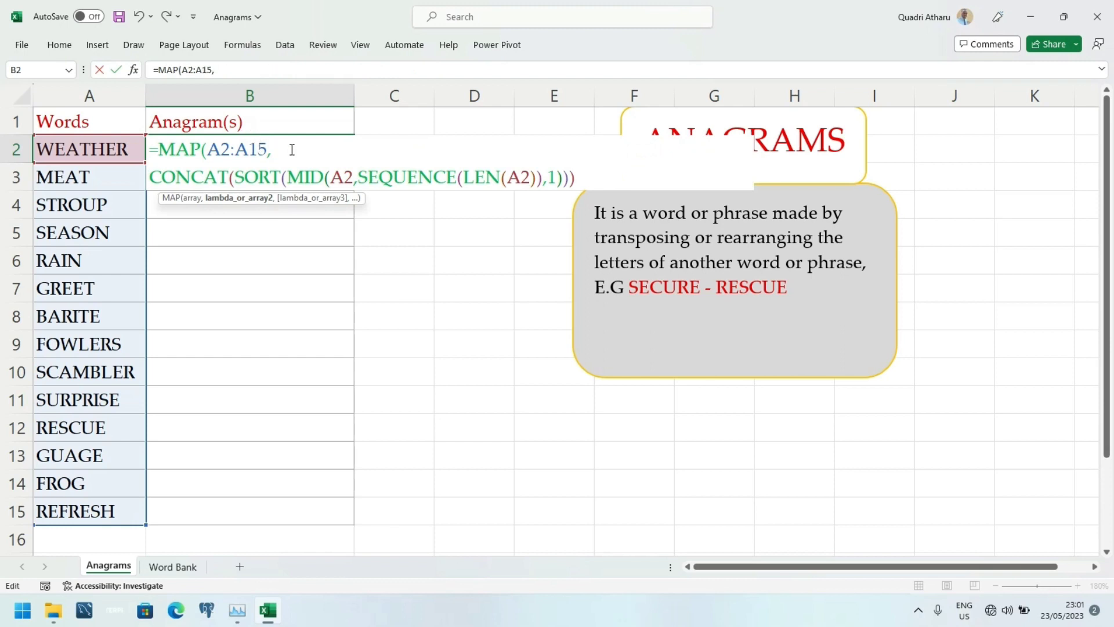
pyautogui.write('lam')
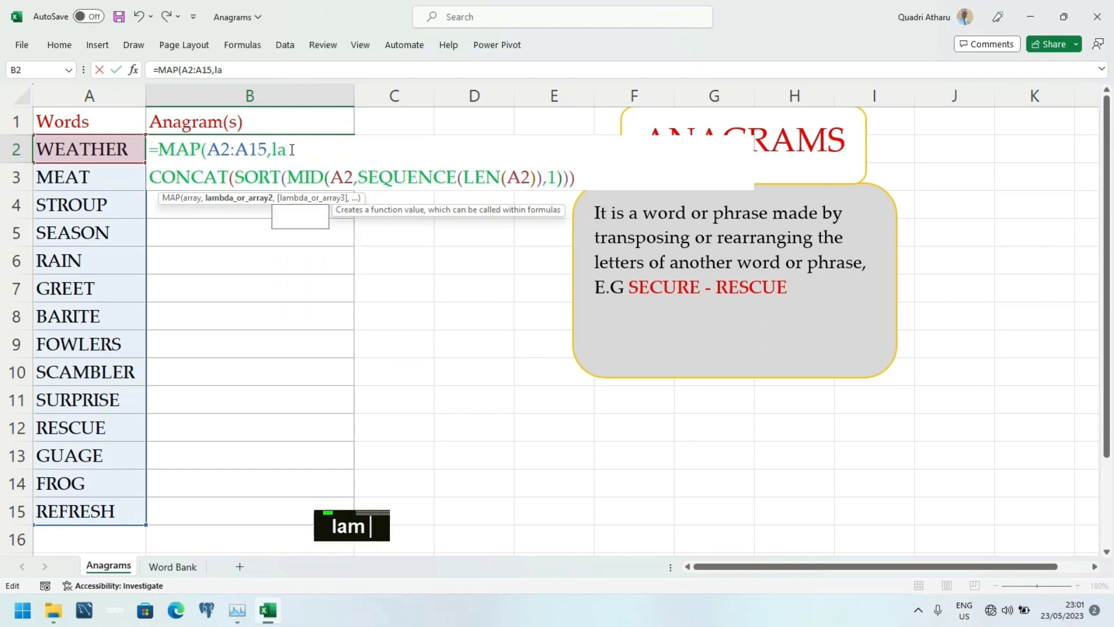
pyautogui.press('Tab')
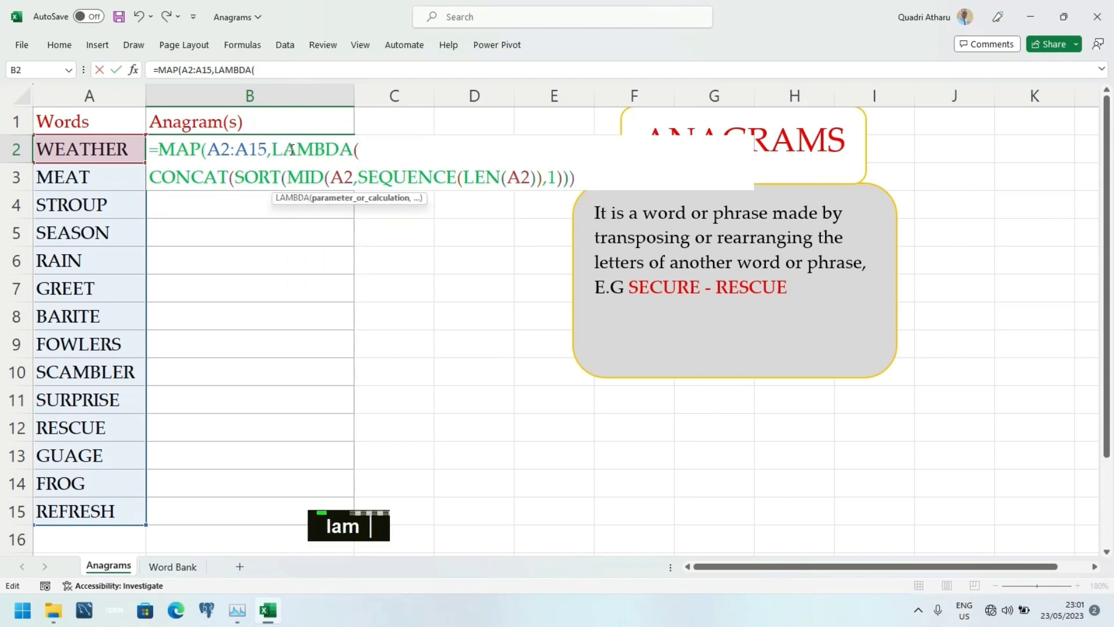
pyautogui.write('x')
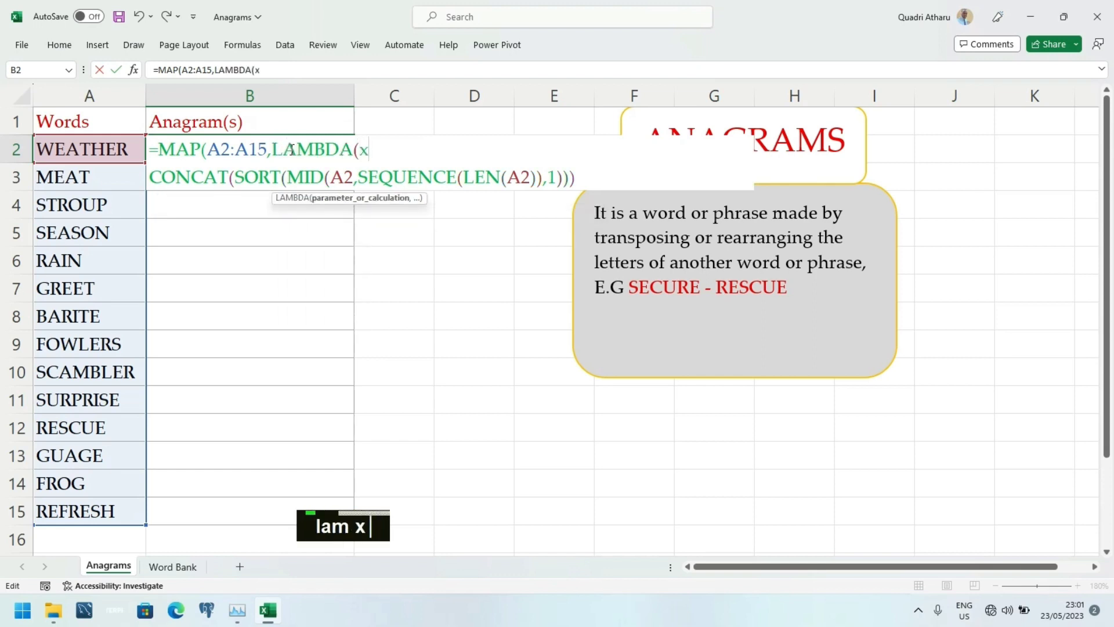
pyautogui.write(',')
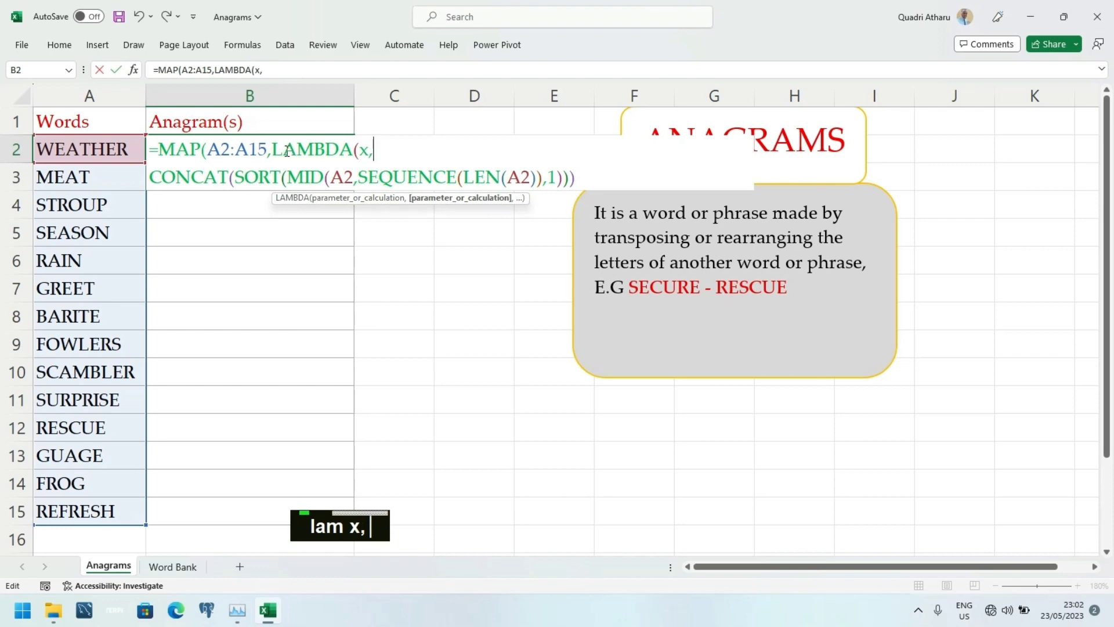
# - Replace the A2 references inside MID and LEN with x, close the LAMBDA and MAP parentheses, and commit the B2 formula
pyautogui.click(351, 173)
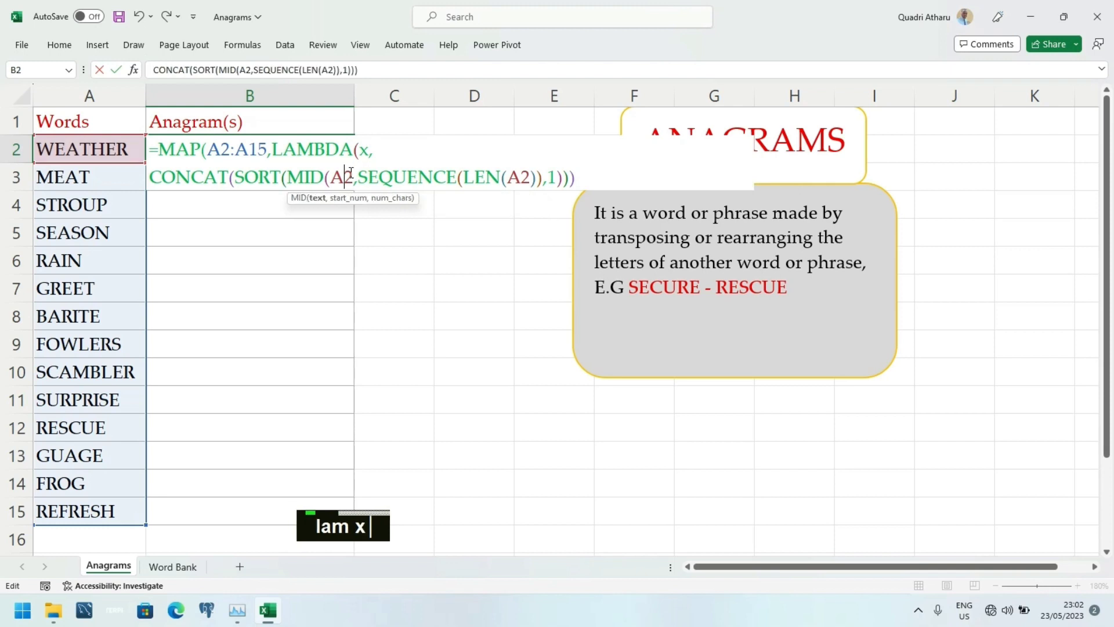
pyautogui.press('BackSpace')
pyautogui.press('BackSpace')
pyautogui.write('x')
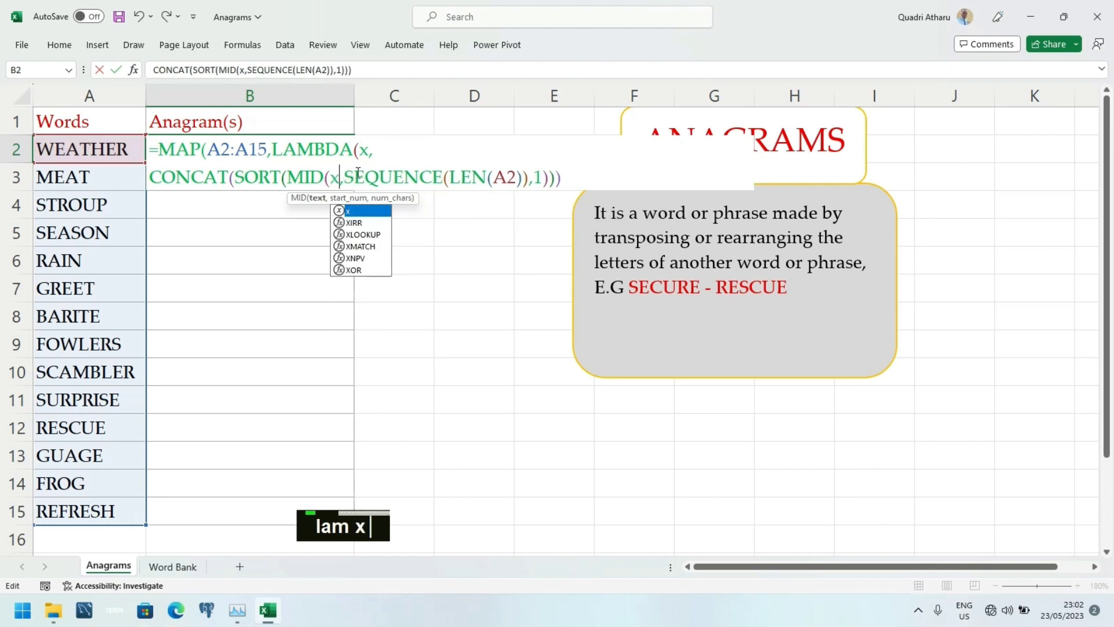
pyautogui.click(520, 177)
pyautogui.click(520, 177)
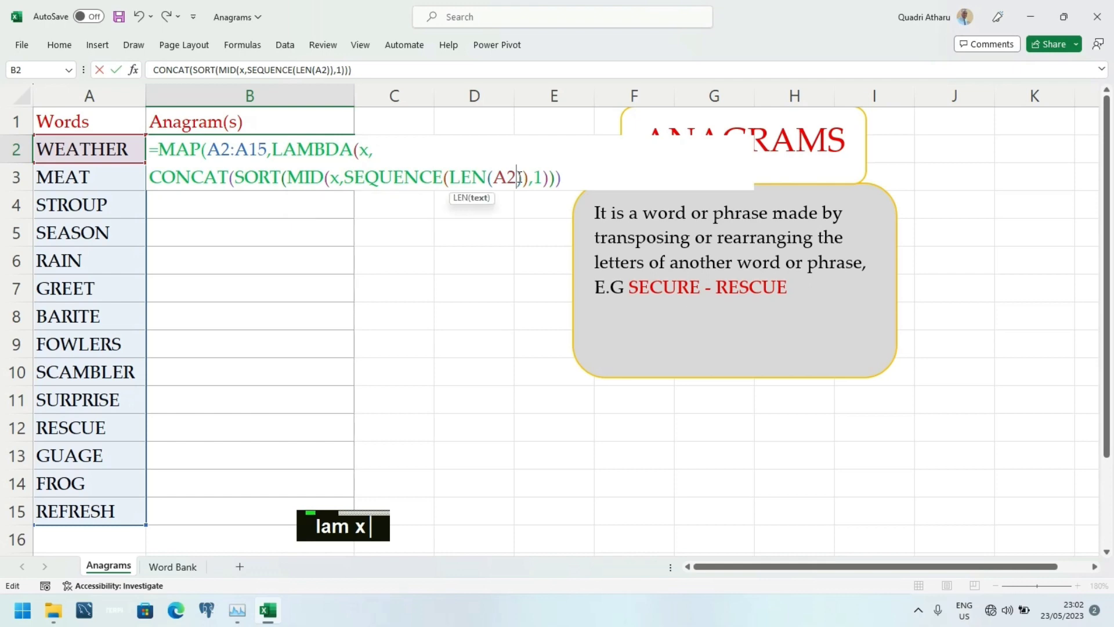
pyautogui.press('BackSpace')
pyautogui.press('BackSpace')
pyautogui.write('x')
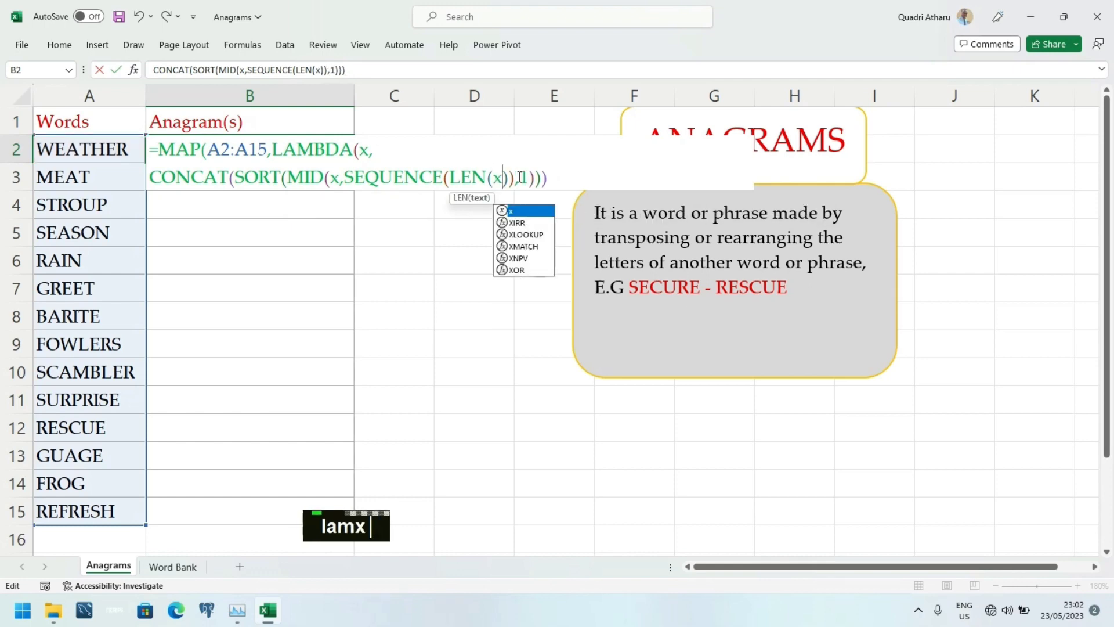
pyautogui.click(552, 177)
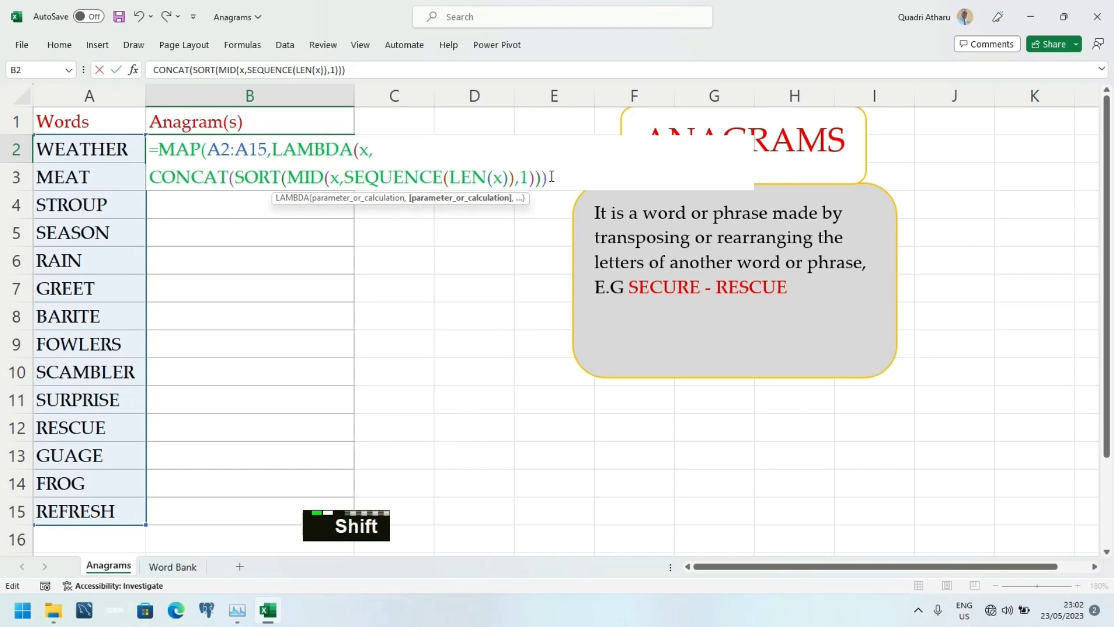
pyautogui.write('))')
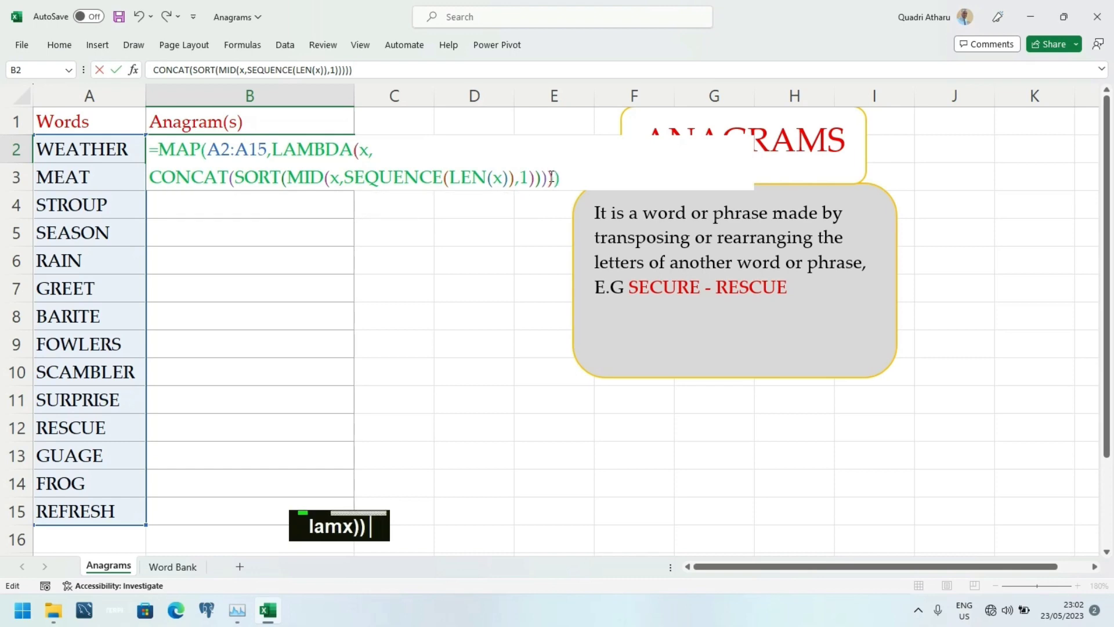
pyautogui.press('Return')
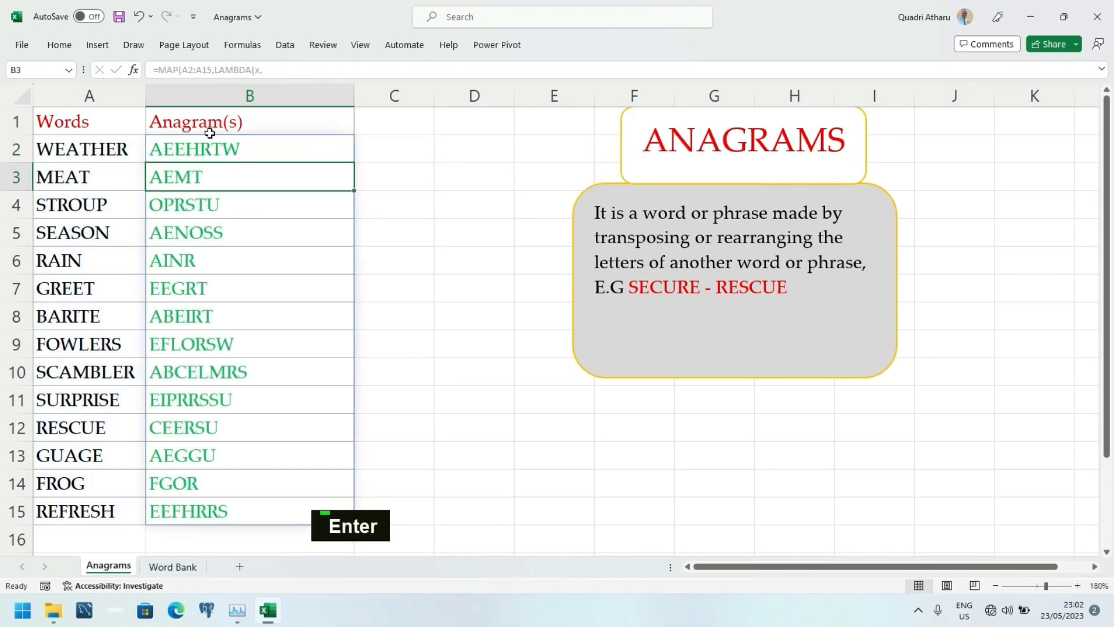
# - Start a LET function around the MAP formula in B2, using _ordered as the name for the MAP result
pyautogui.click(180, 152)
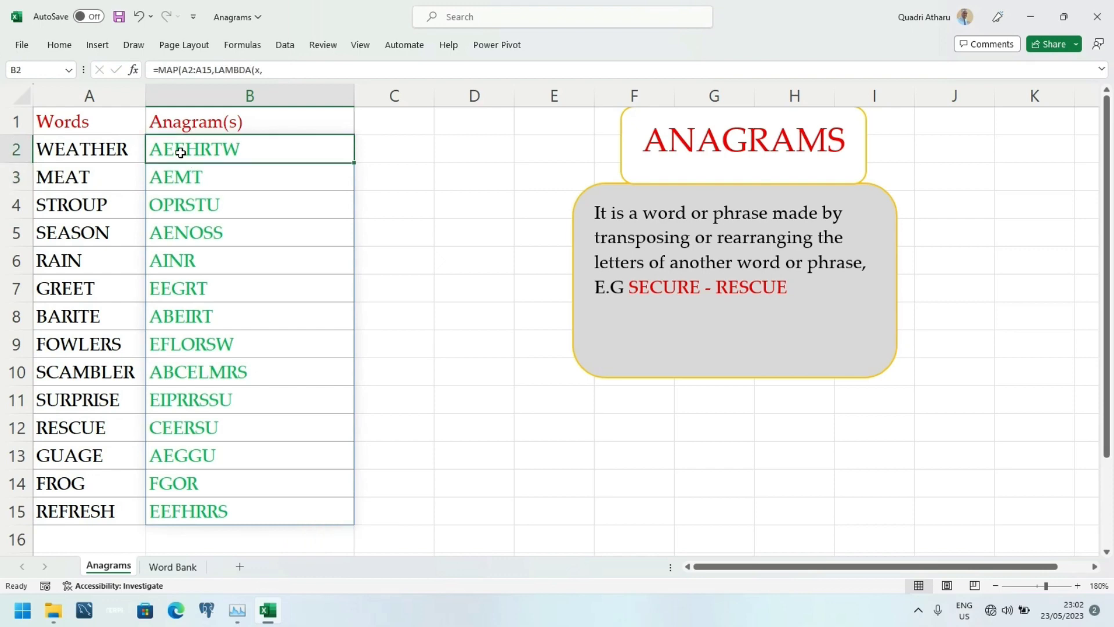
pyautogui.doubleClick(180, 152)
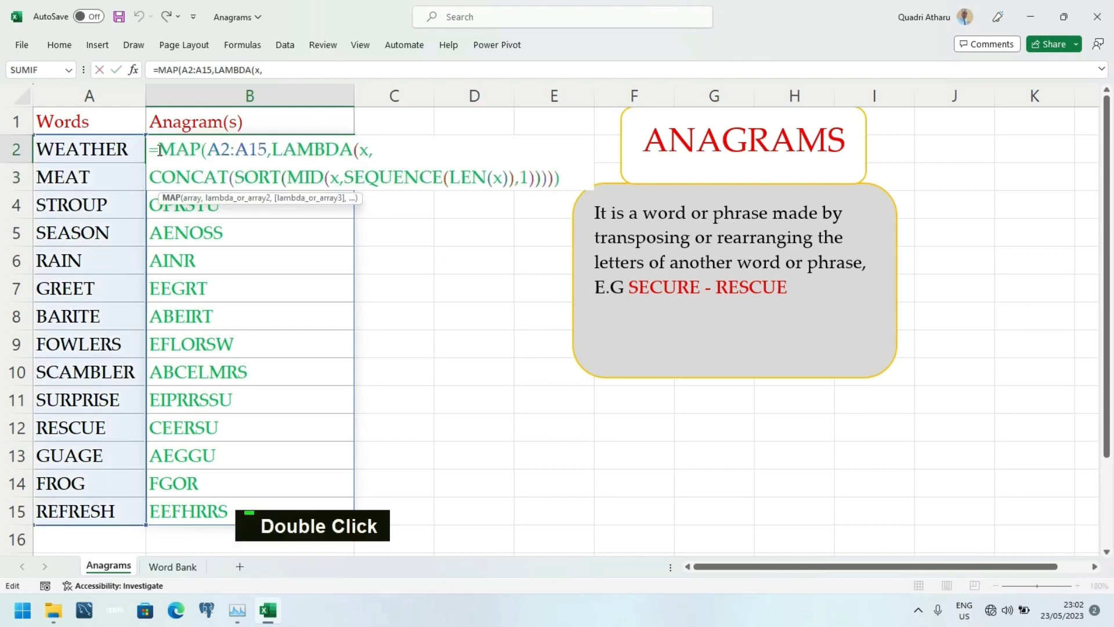
pyautogui.write('Let')
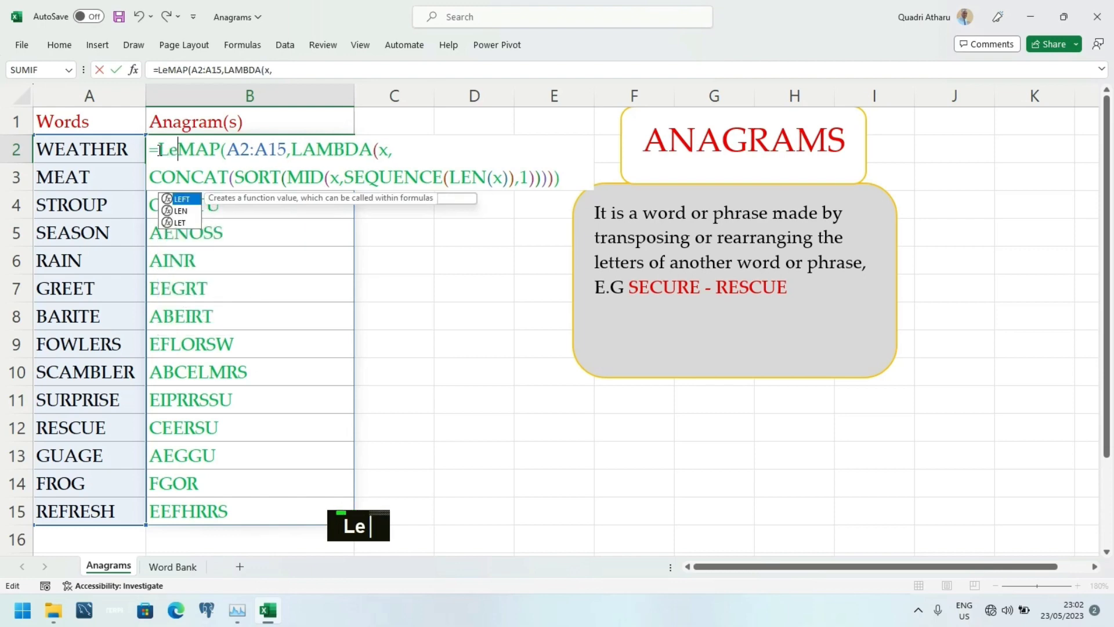
pyautogui.press('Tab')
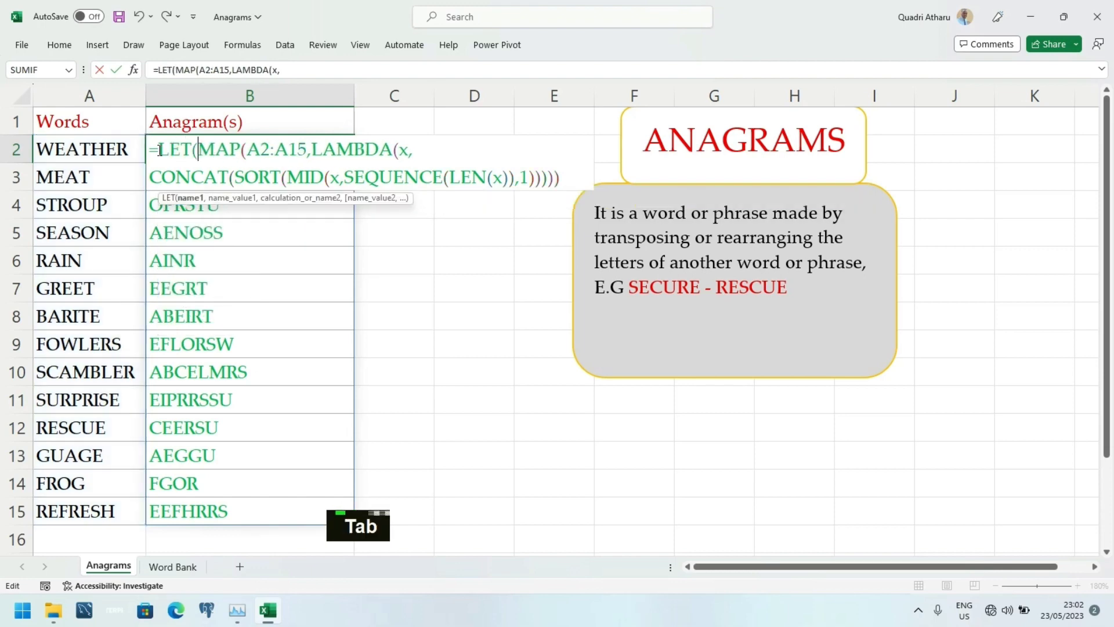
pyautogui.write('_')
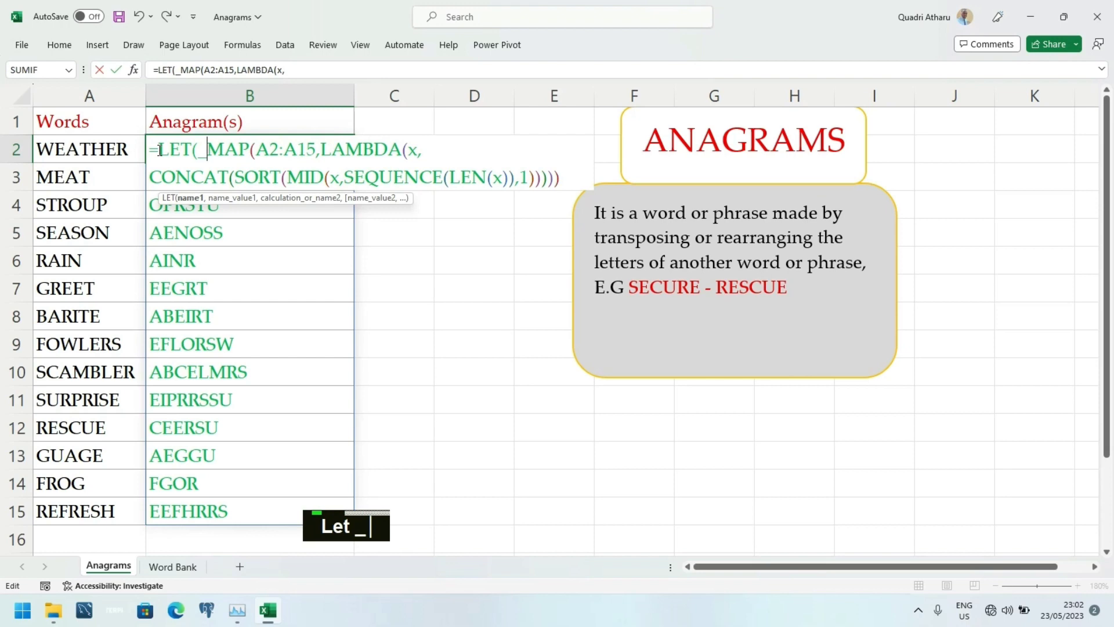
pyautogui.write('rdered')
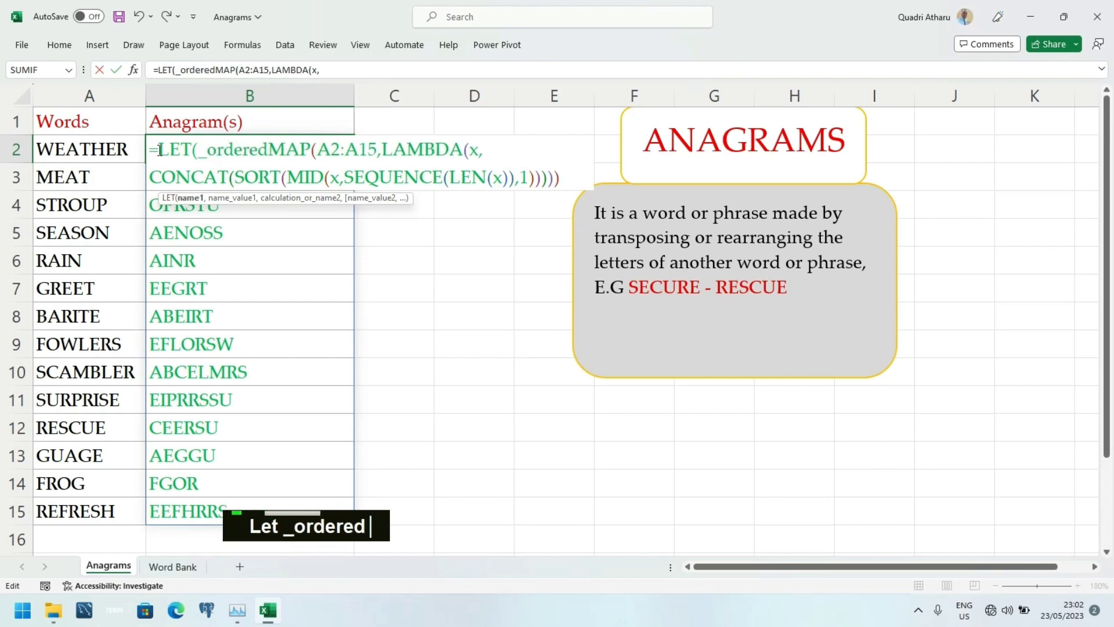
pyautogui.press('BackSpace')
pyautogui.press('BackSpace')
pyautogui.press('BackSpace')
pyautogui.press('BackSpace')
pyautogui.press('BackSpace')
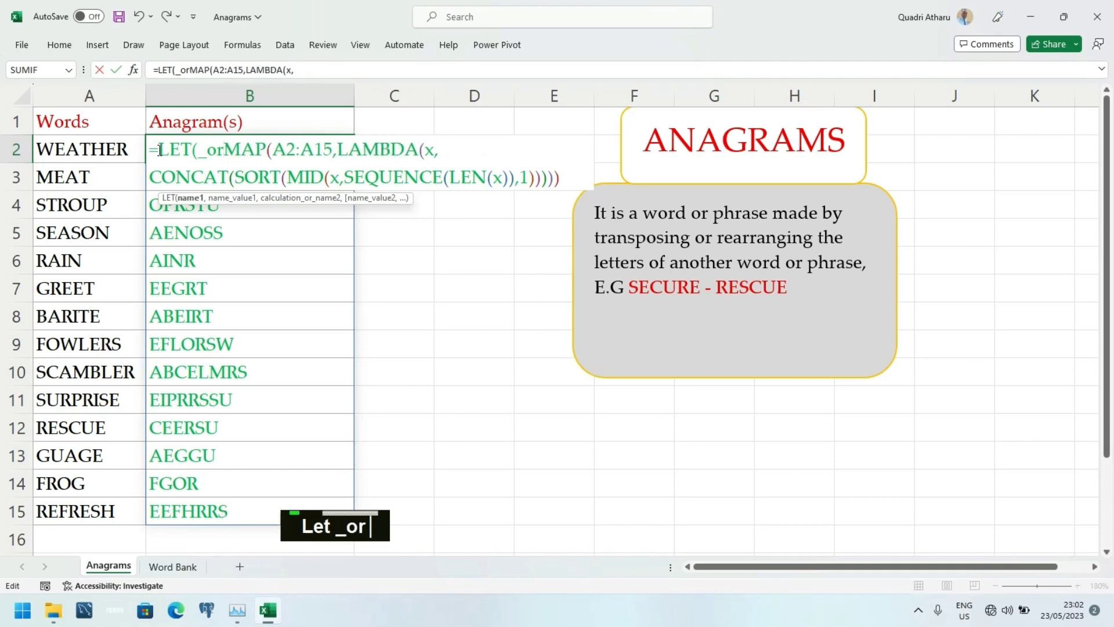
pyautogui.write('der')
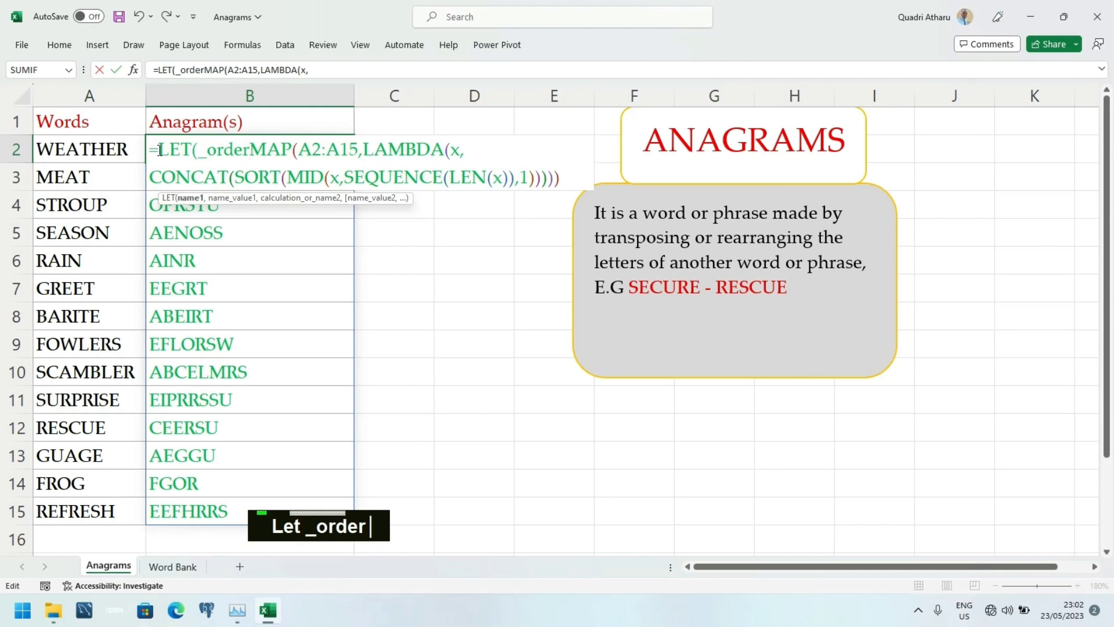
pyautogui.write('ed,')
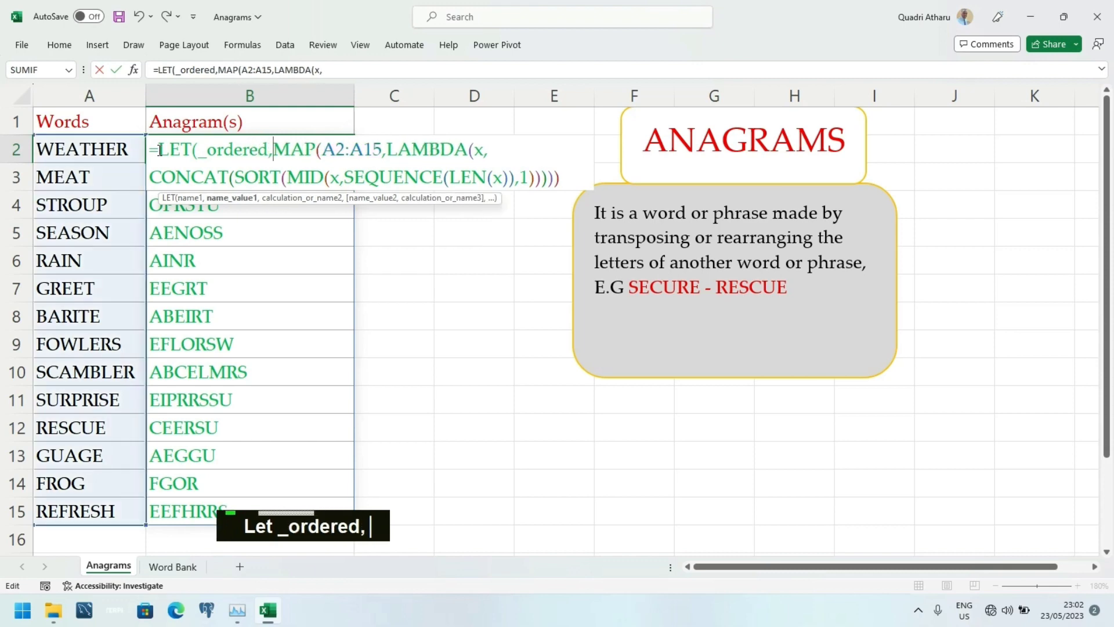
# - Continue the B2 LET formula after the MAP argument on a new line with FILTER, using word_bank as its array
pyautogui.click(571, 178)
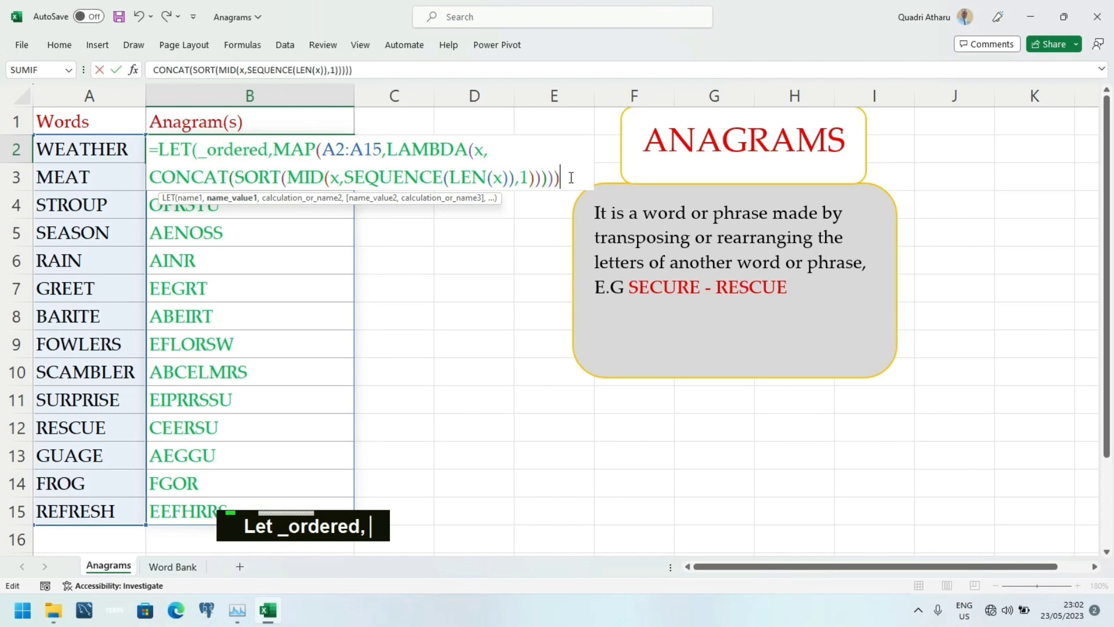
pyautogui.write(',')
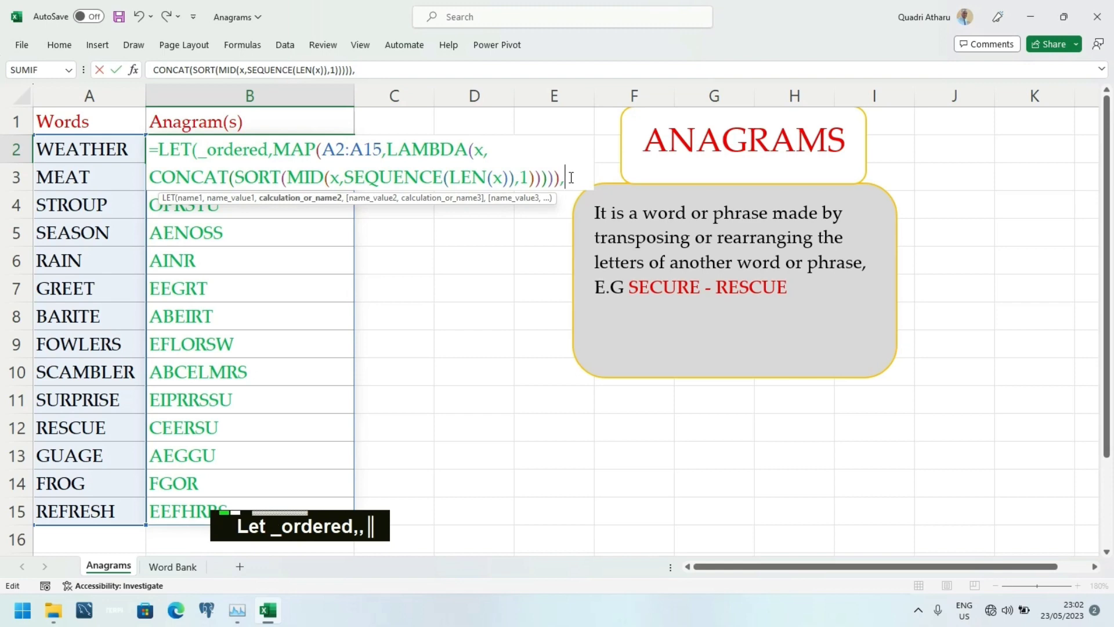
pyautogui.hotkey('alt', 'Return')
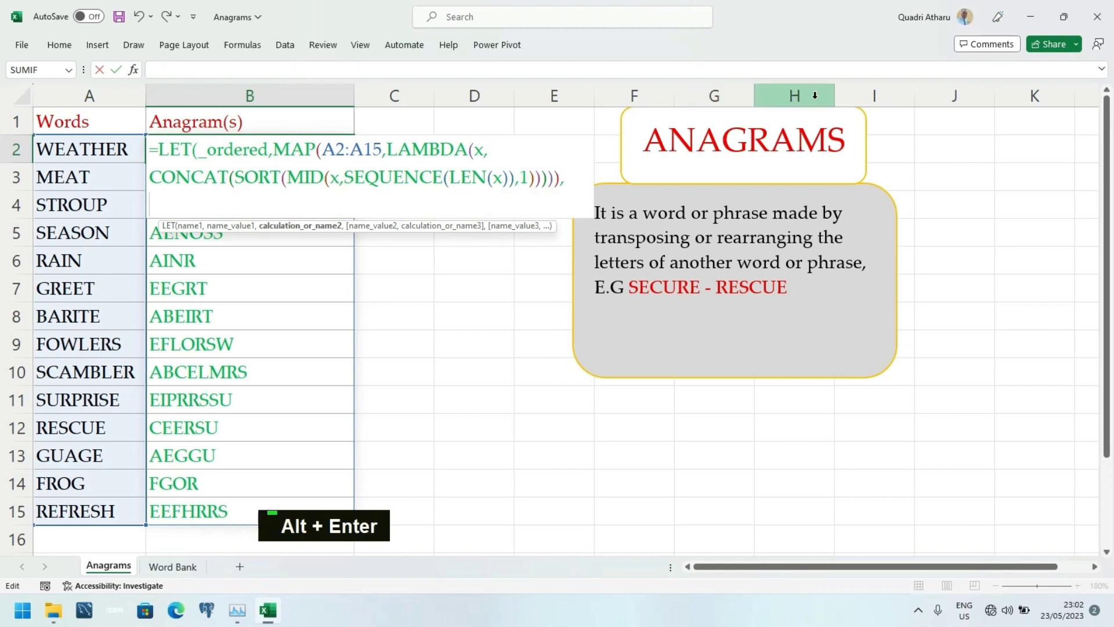
pyautogui.click(1102, 70)
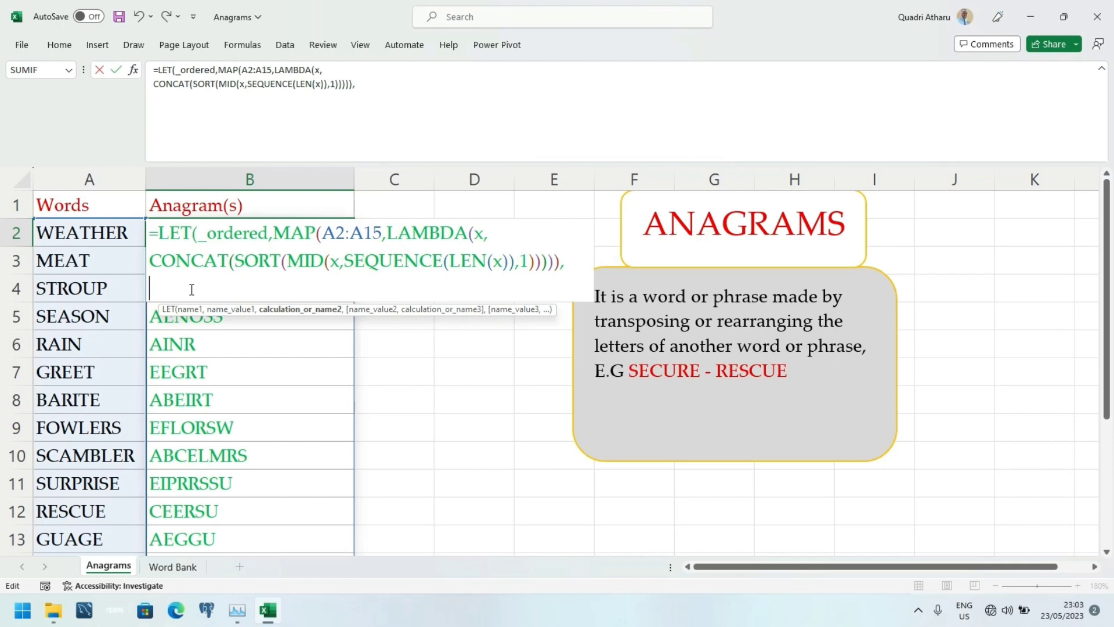
pyautogui.write('fil')
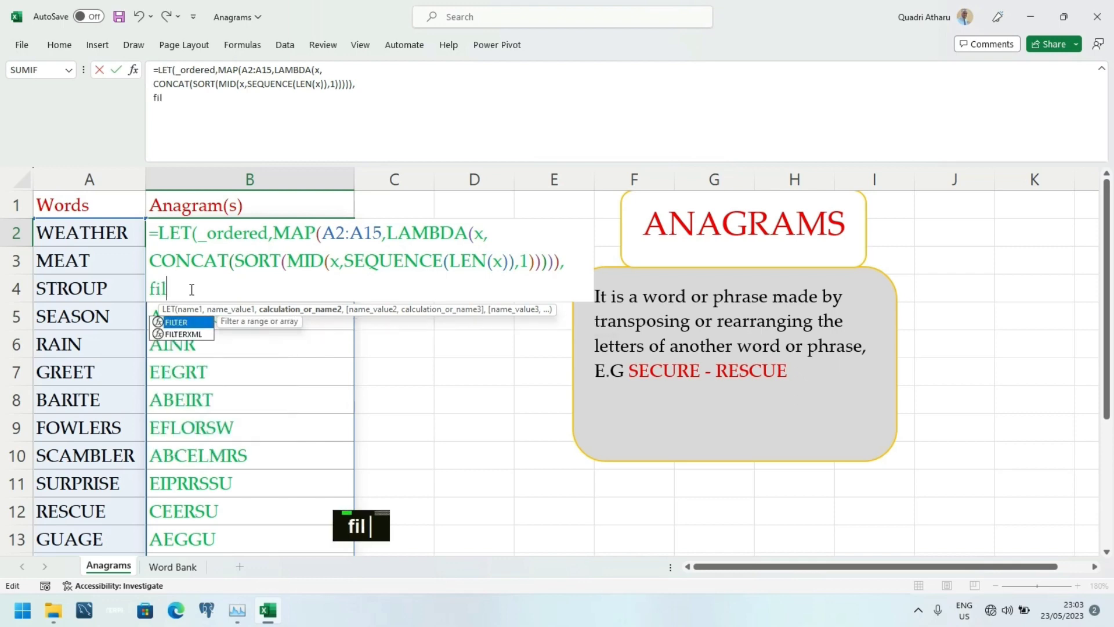
pyautogui.press('Tab')
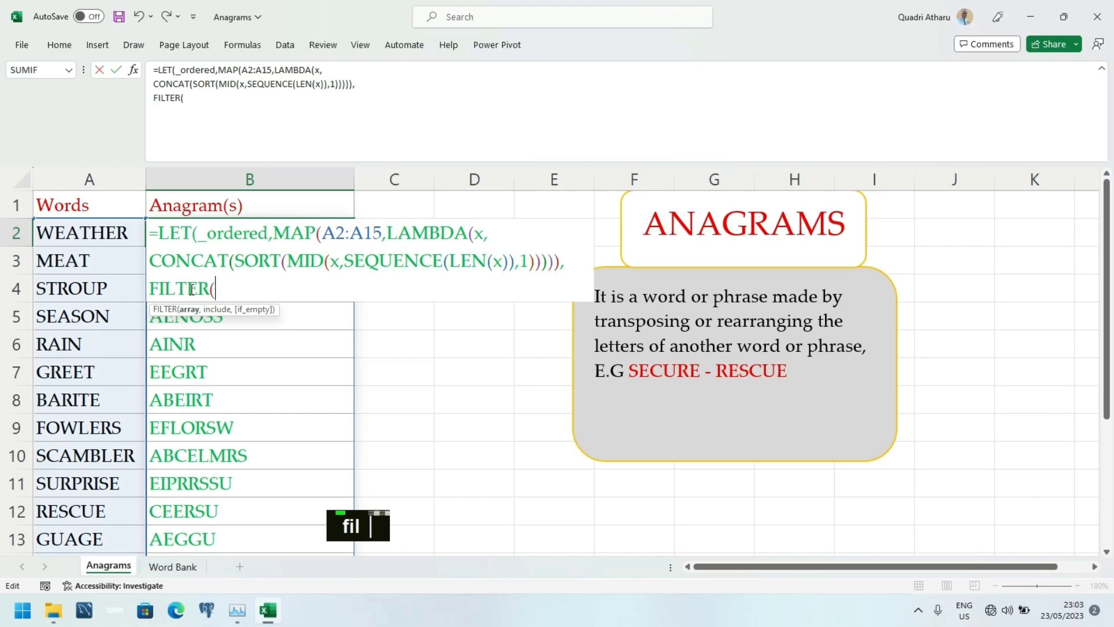
pyautogui.write('word')
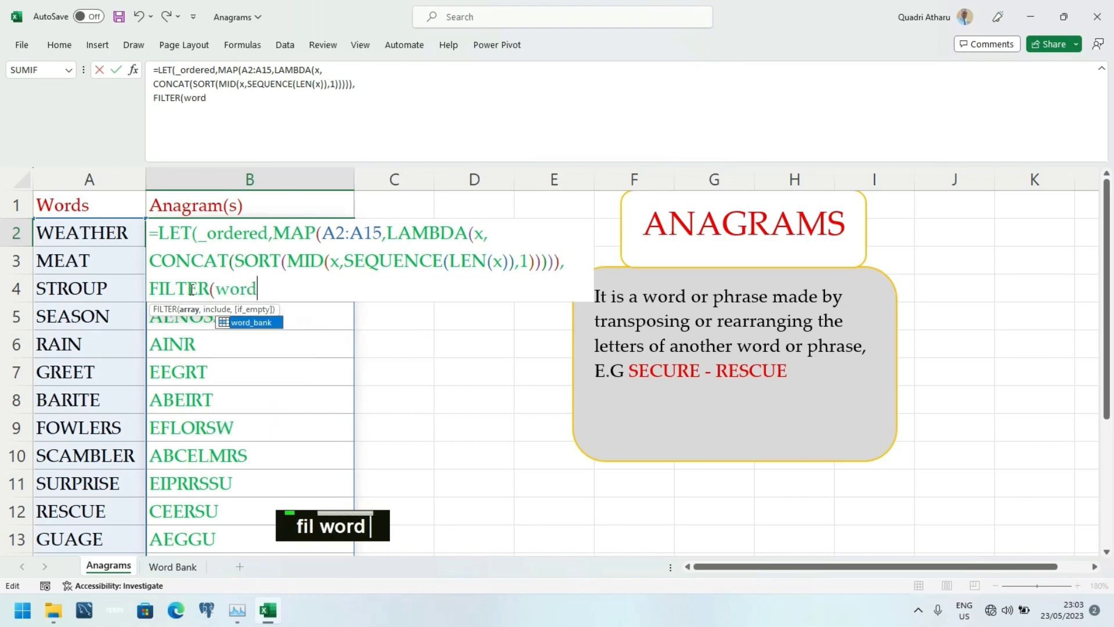
pyautogui.press('Tab')
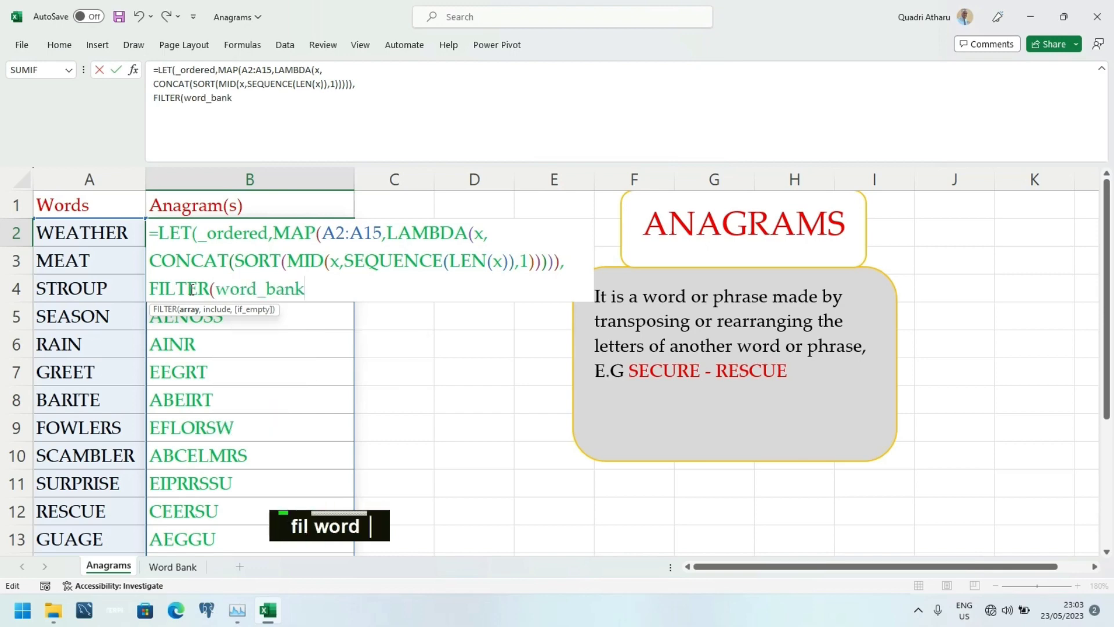
pyautogui.write(',')
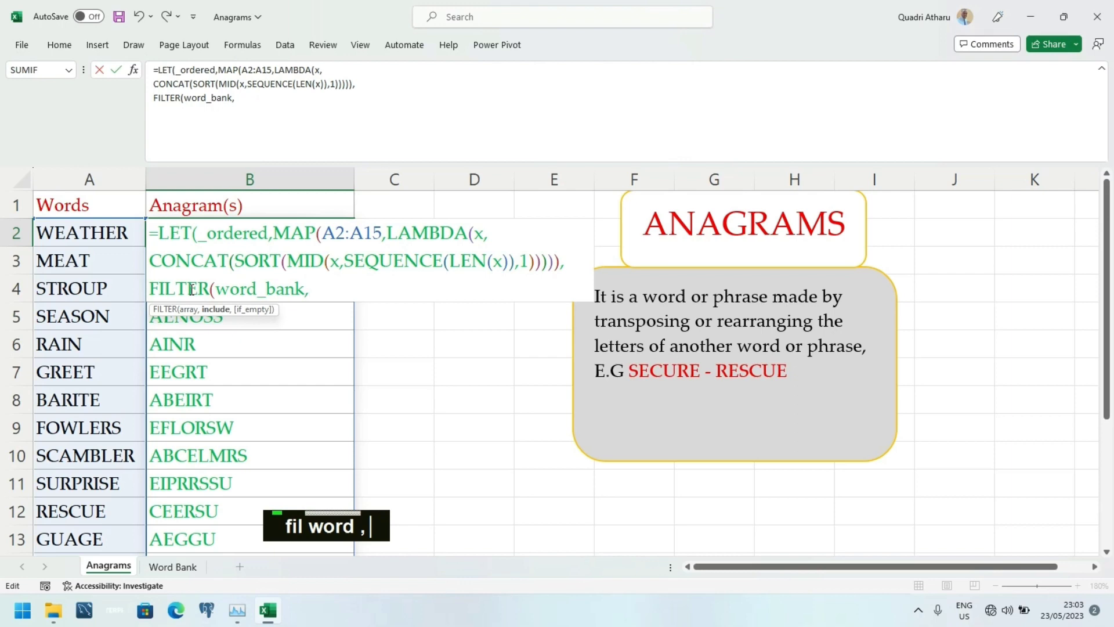
pyautogui.write('so')
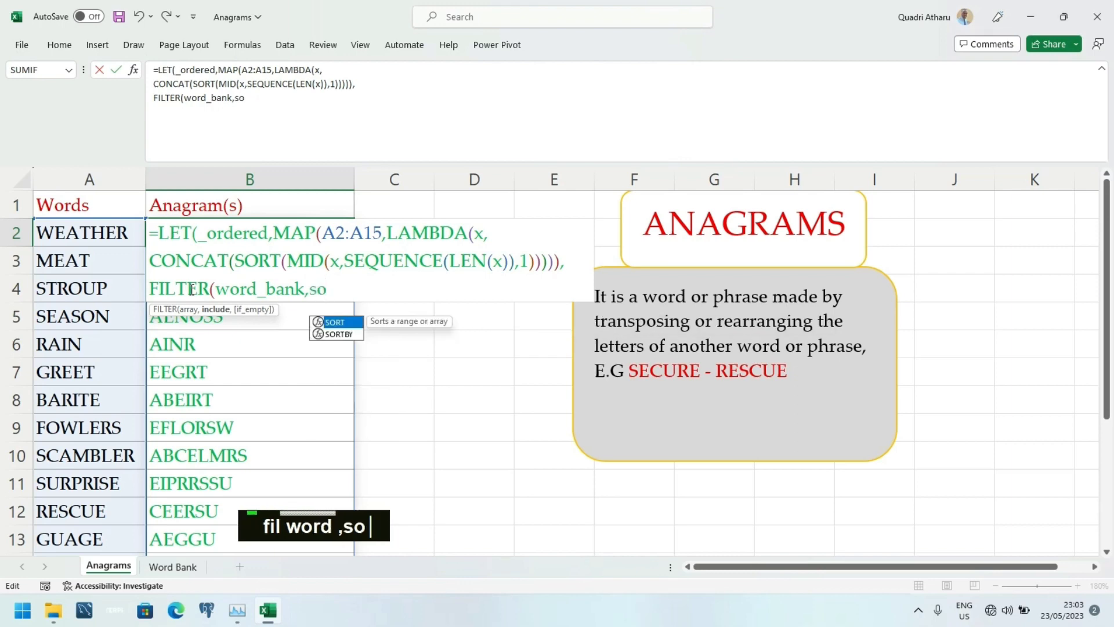
pyautogui.write('r')
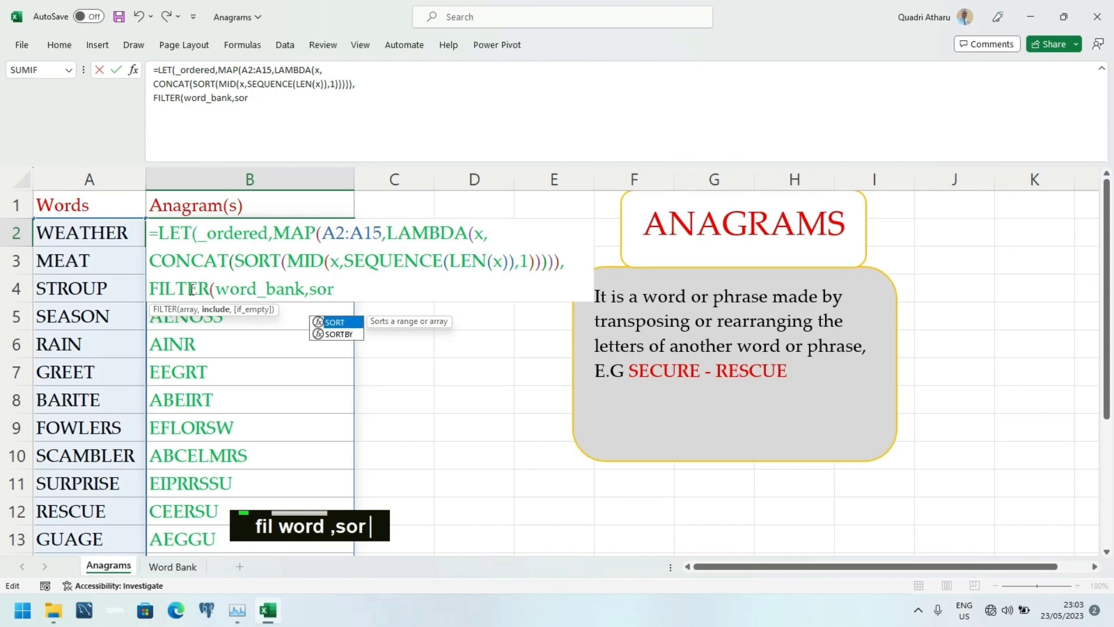
pyautogui.press('BackSpace')
pyautogui.press('BackSpace')
pyautogui.press('BackSpace')
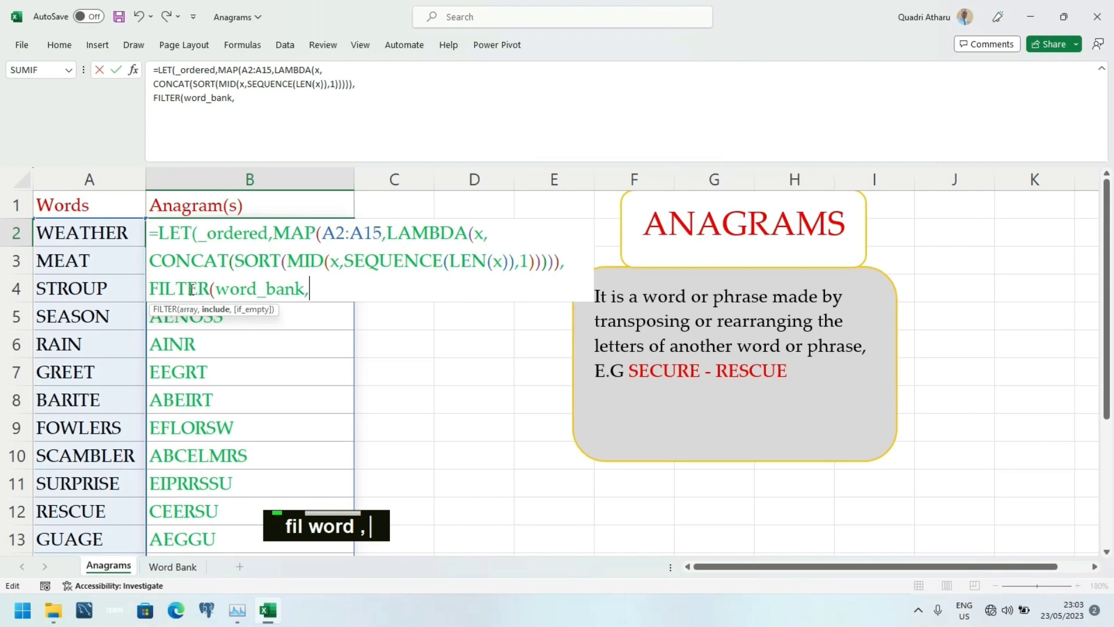
pyautogui.press('F3')
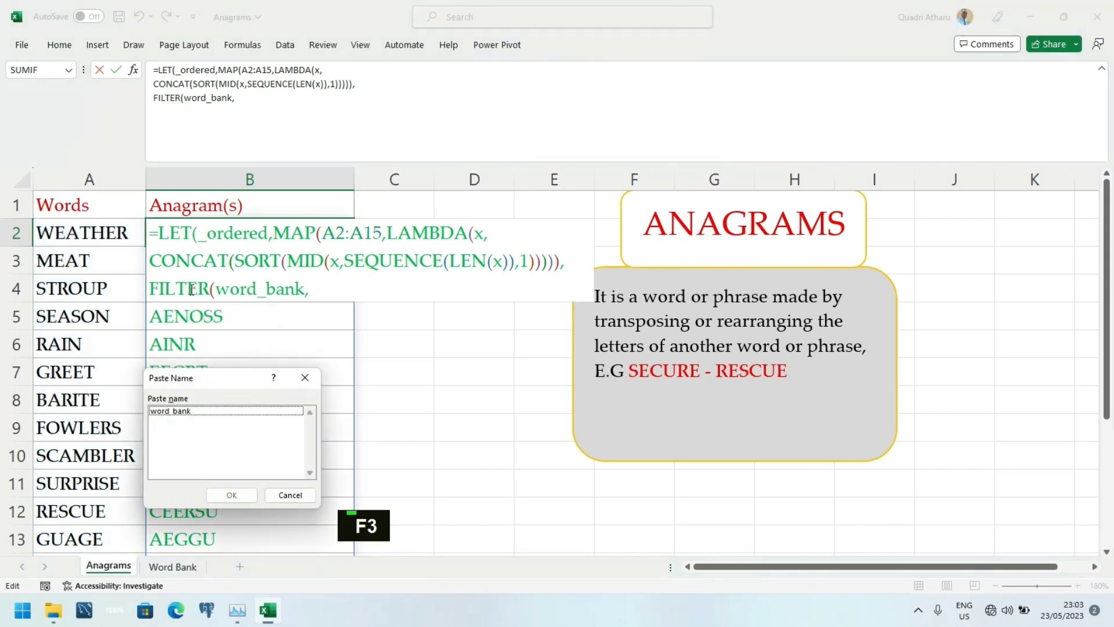
pyautogui.click(298, 378)
# - Put an apostrophe before the unfinished B2 formula and commit it as text
pyautogui.doubleClick(151, 230)
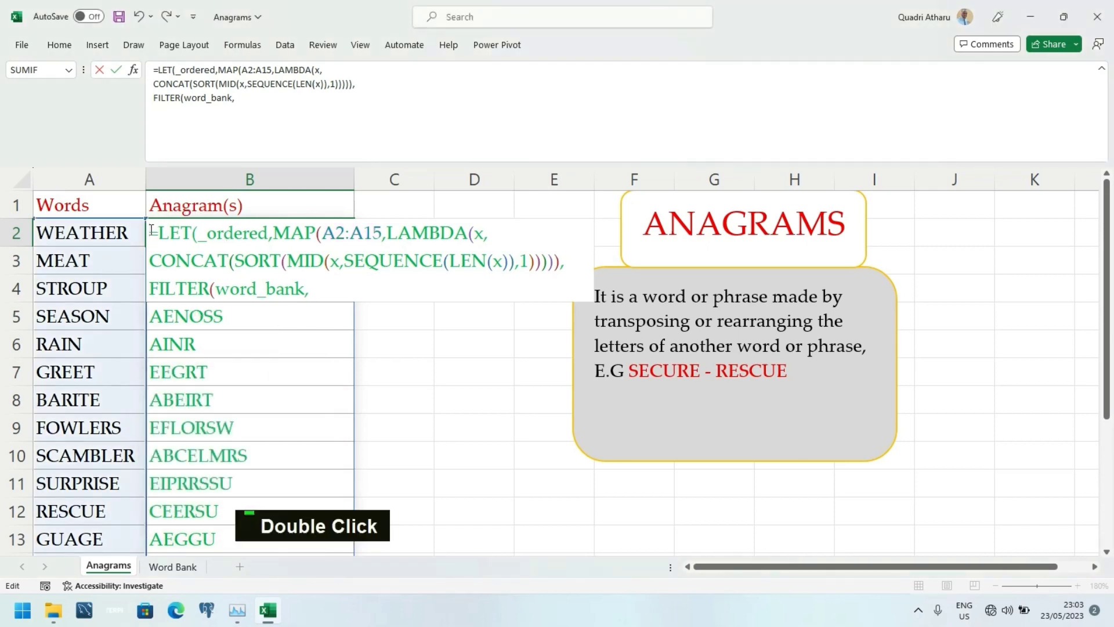
pyautogui.write("'")
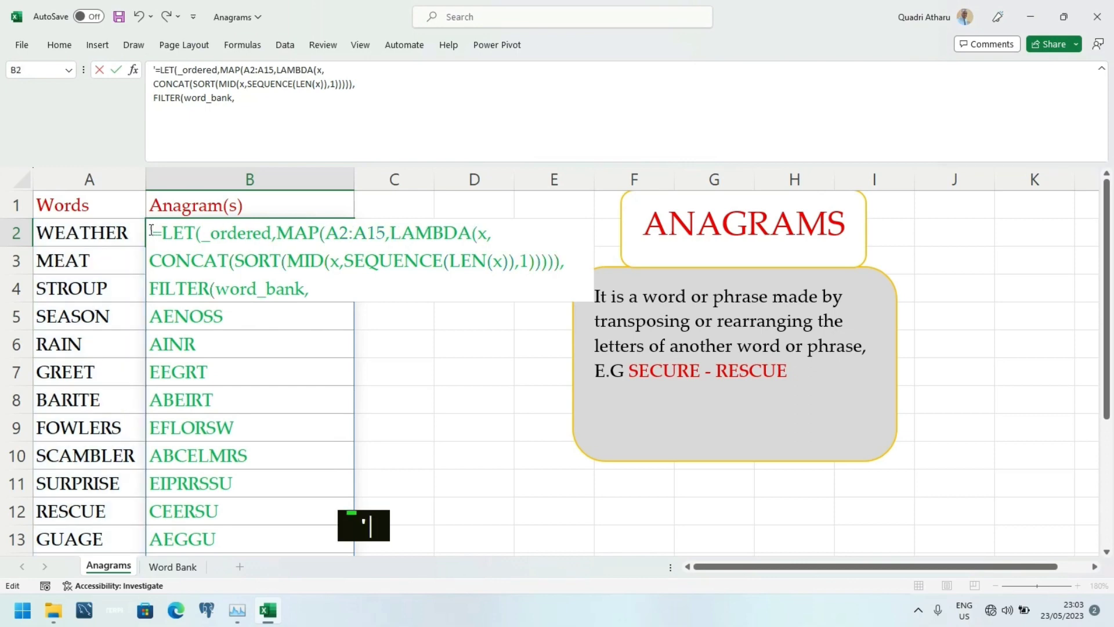
pyautogui.click(229, 305)
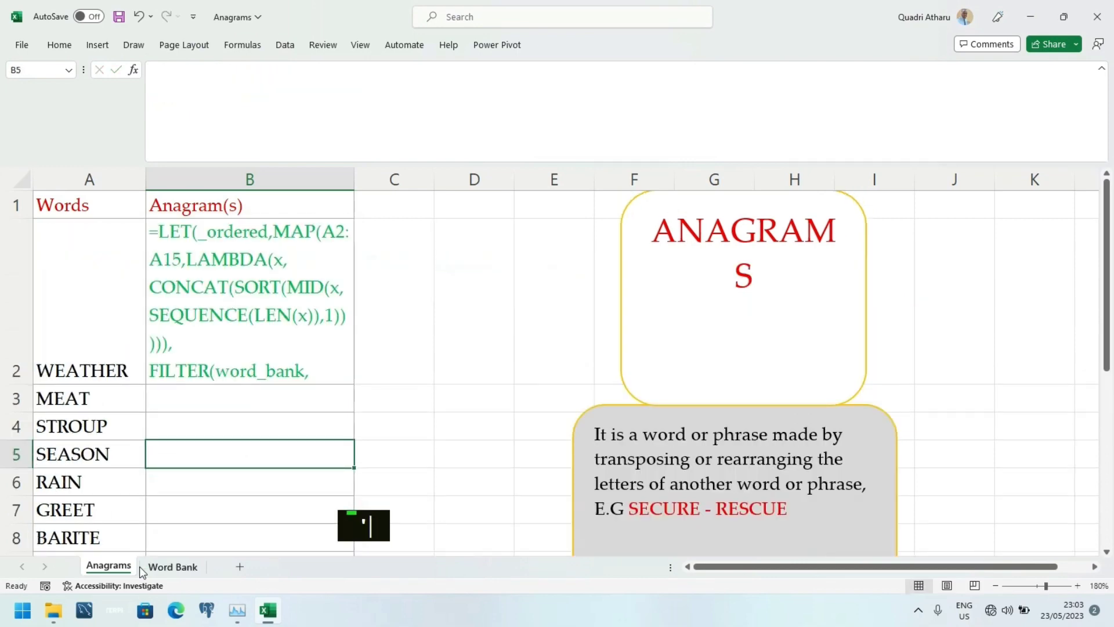
# - On the Word Bank sheet, define the name sorted_list for the sorted-letter entries in B3:B279498
pyautogui.click(177, 568)
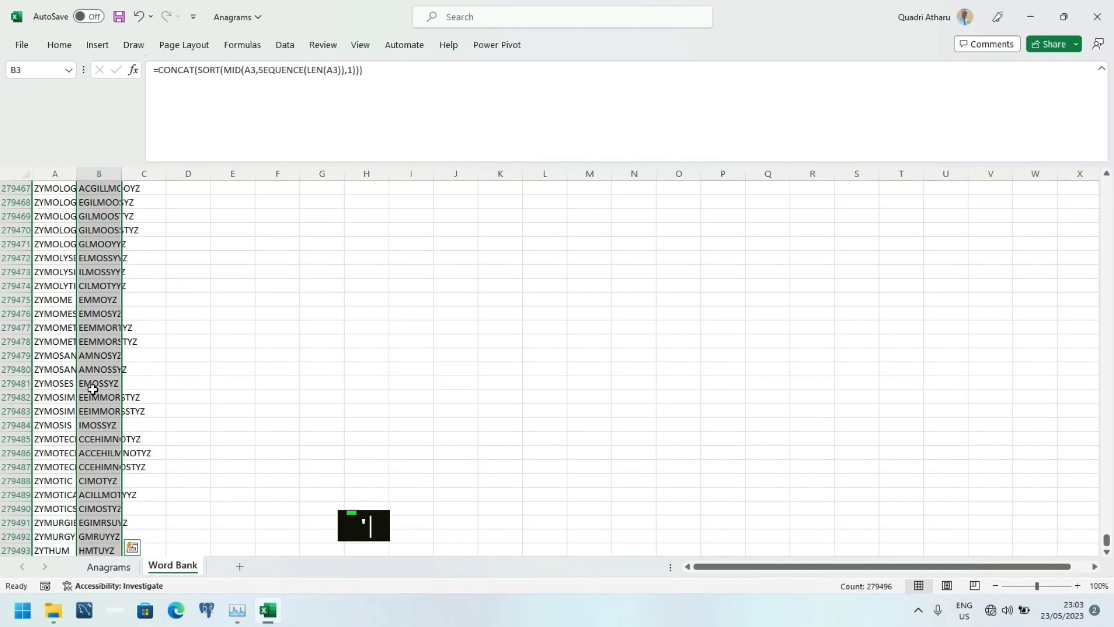
pyautogui.click(93, 387)
pyautogui.hotkey('ctrl', 'Up')
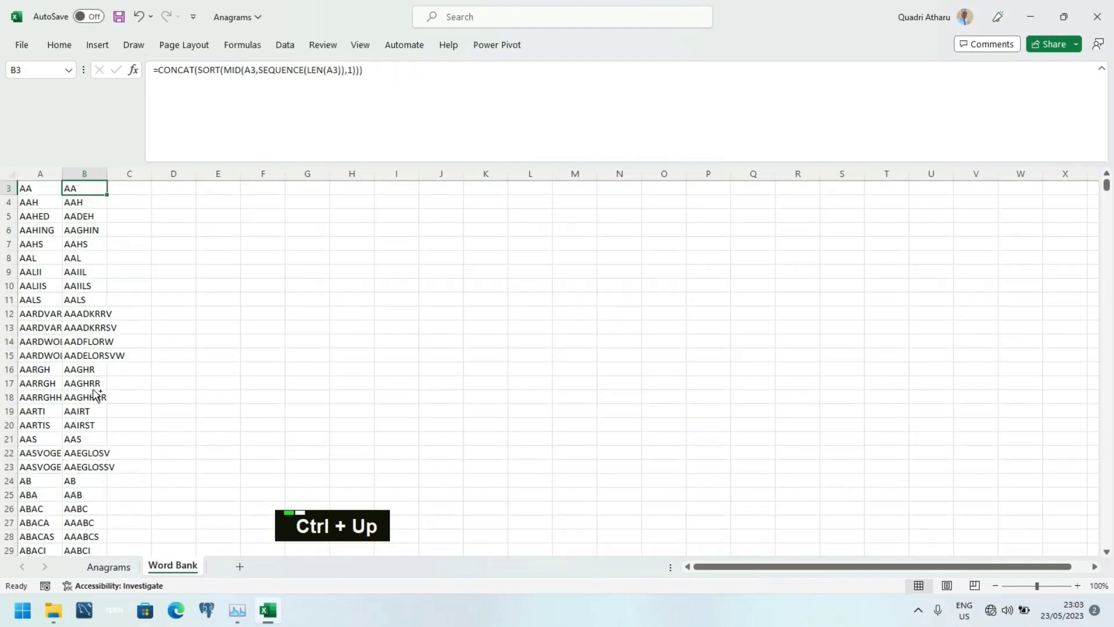
pyautogui.press('Down')
pyautogui.hotkey('ctrl', 'shift', 'Down')
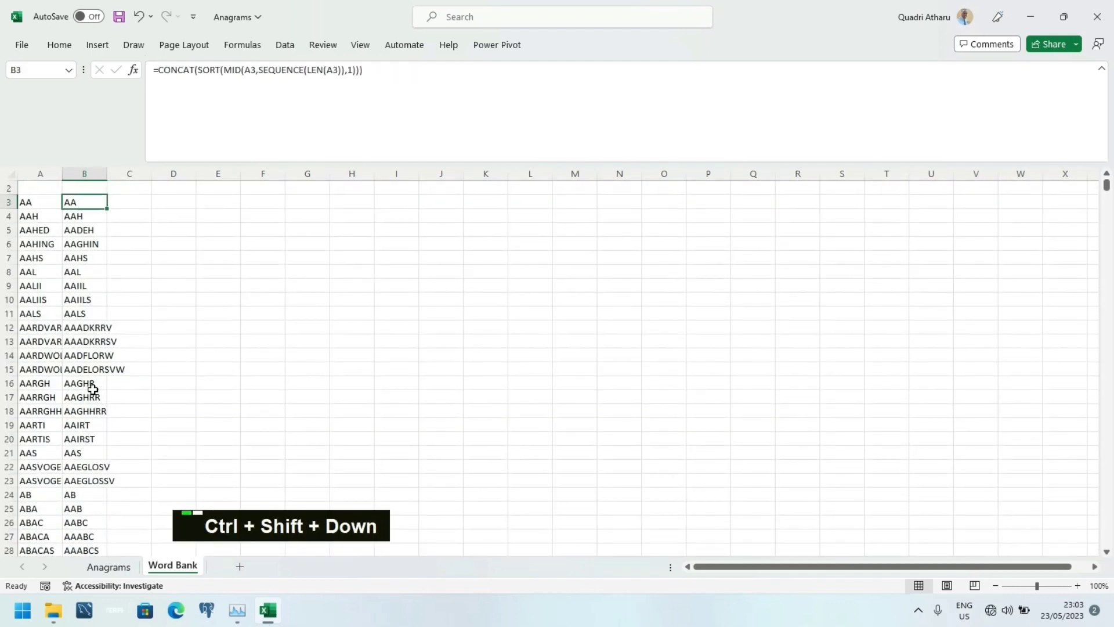
pyautogui.click(32, 72)
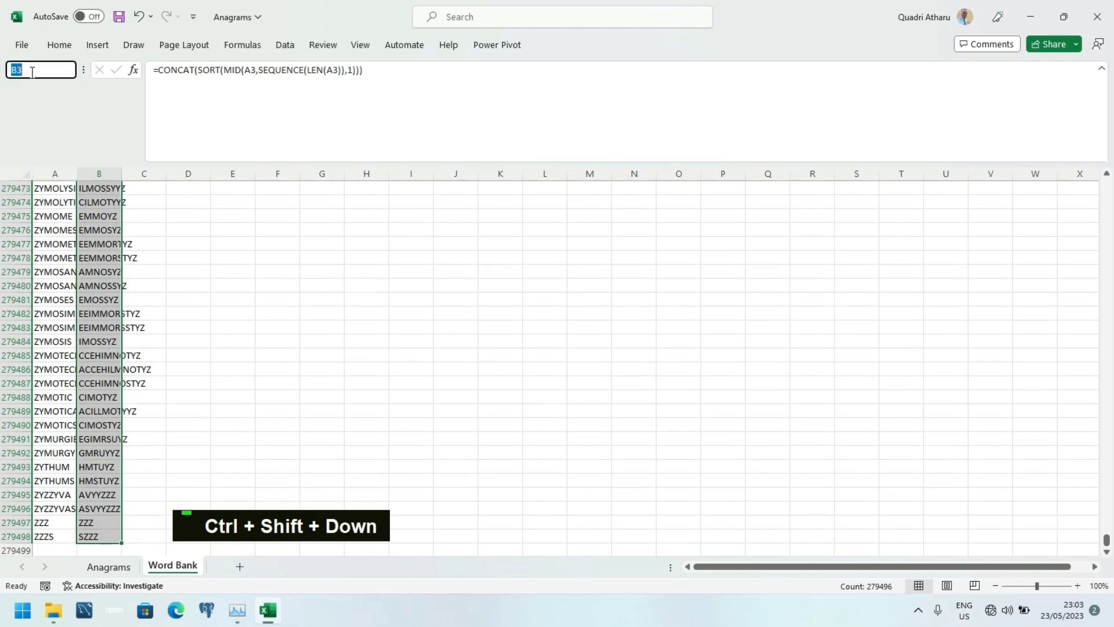
pyautogui.write('sorte')
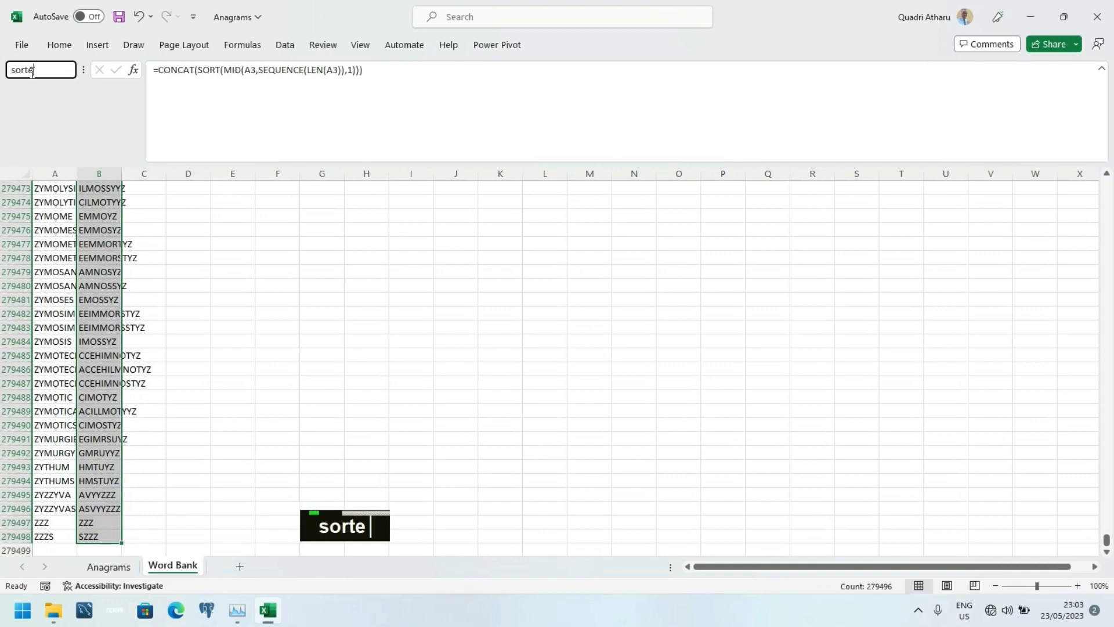
pyautogui.write('d_list')
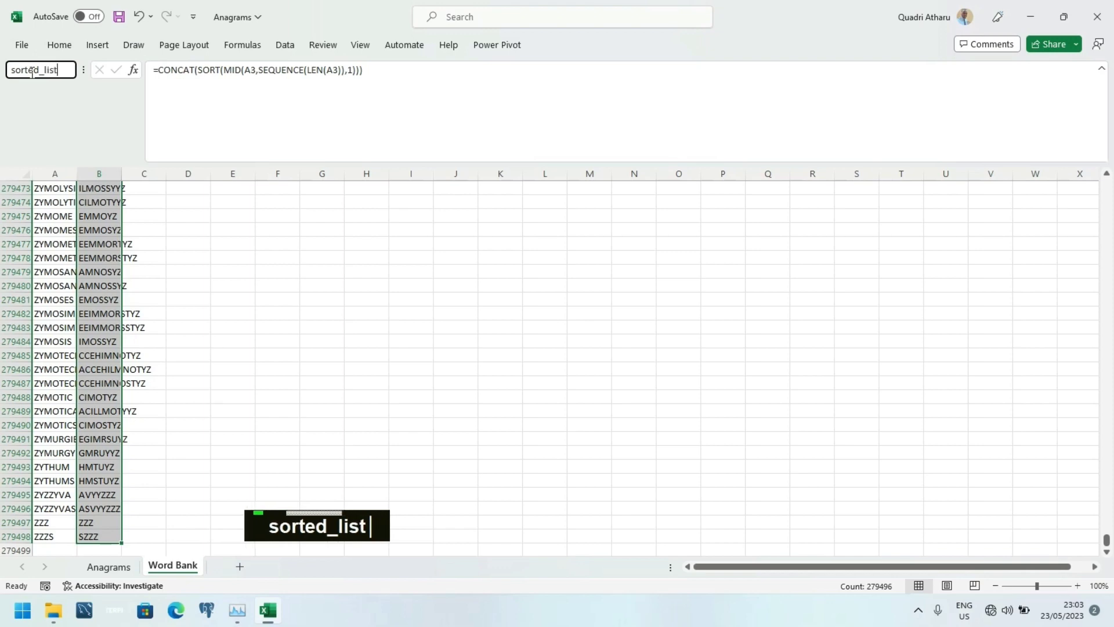
pyautogui.press('Return')
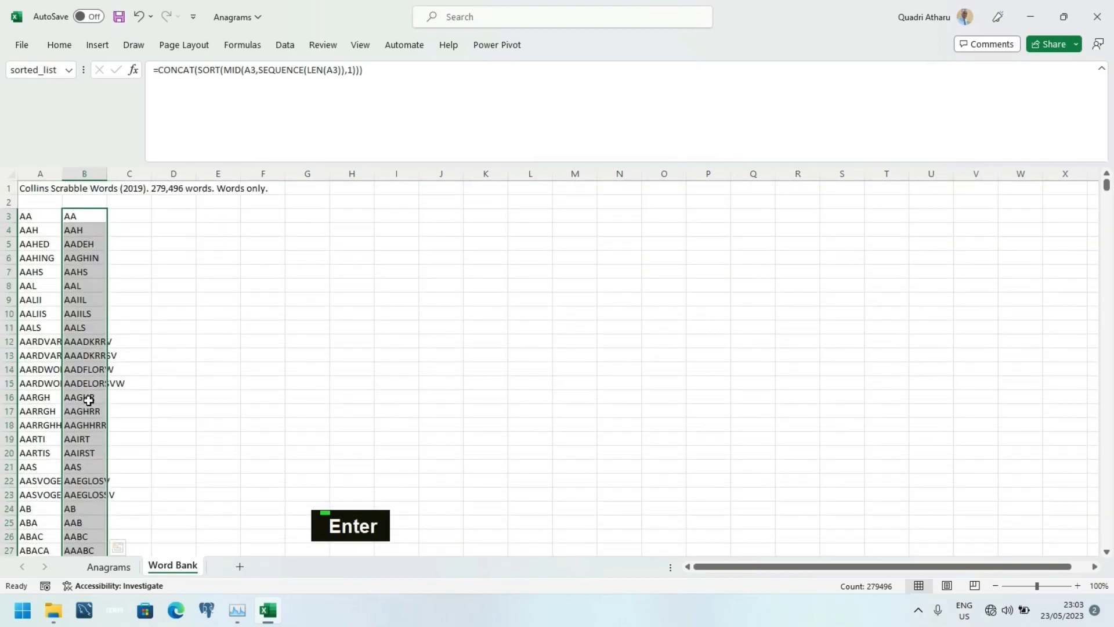
# - Back on the Anagrams sheet, reduce the height of row 2 and remove the apostrophe before the B2 formula
pyautogui.click(116, 568)
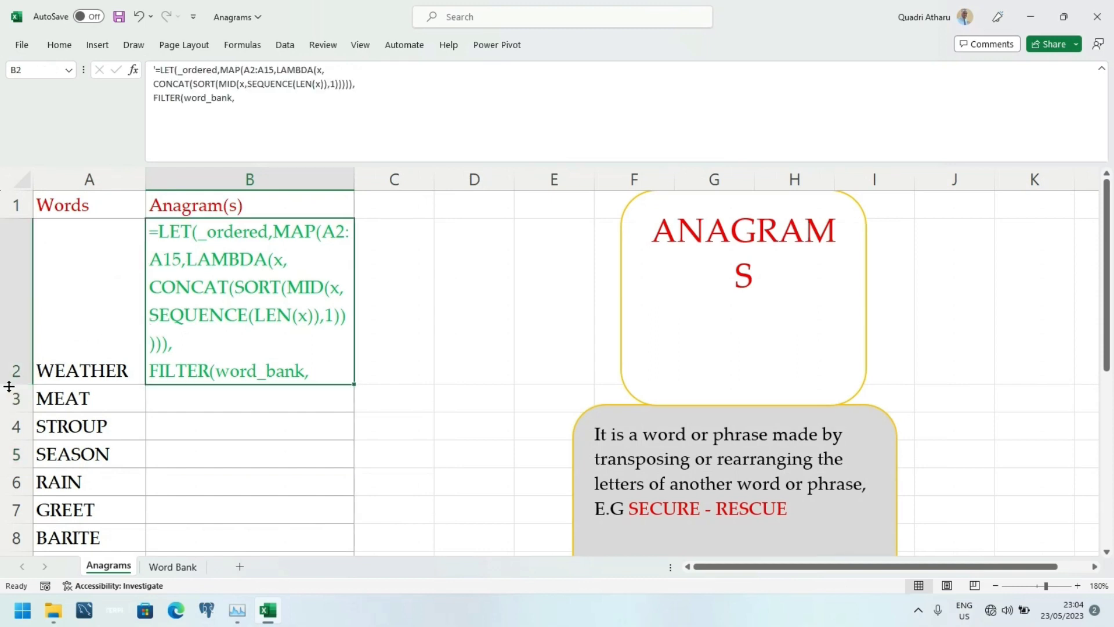
pyautogui.moveTo(8, 386); pyautogui.dragTo(9, 251)
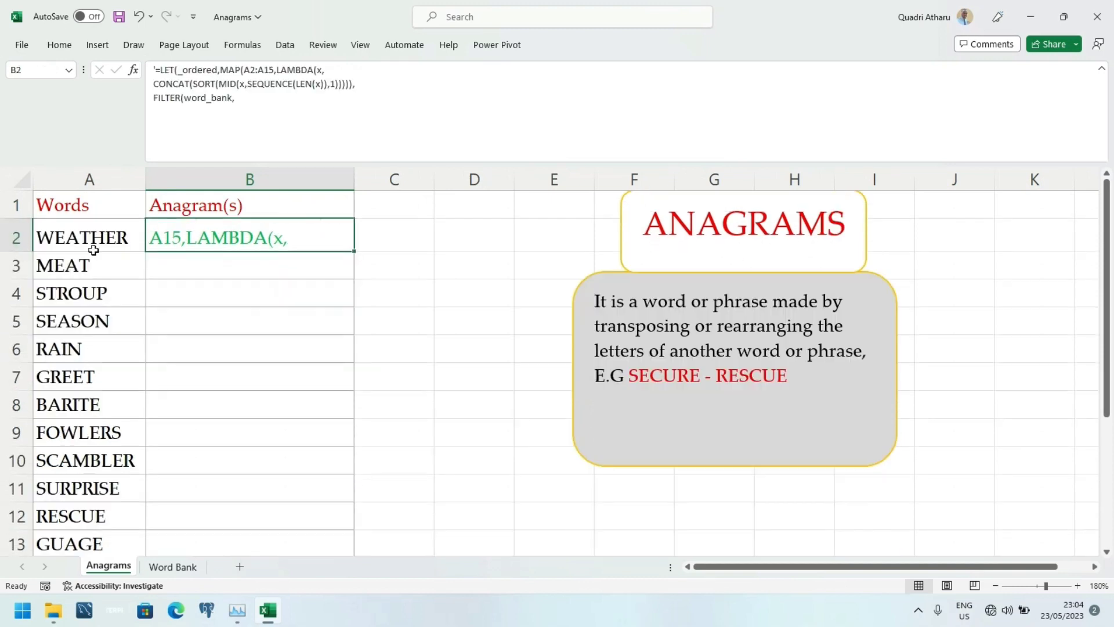
pyautogui.click(156, 67)
pyautogui.press('BackSpace')
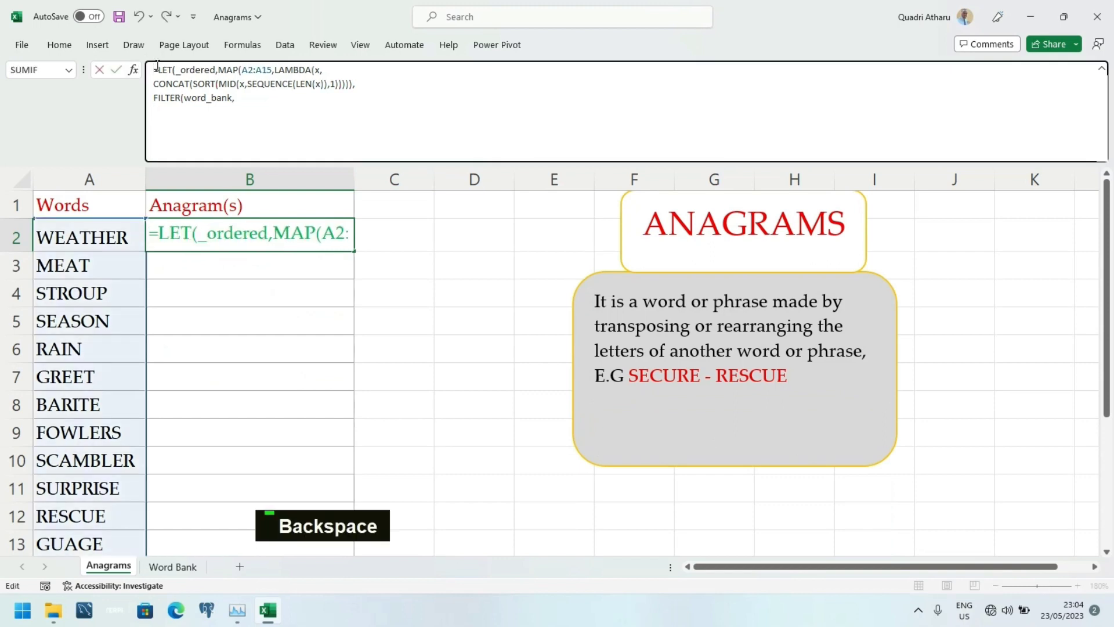
# - Set the include condition of FILTER in the B2 formula to sorted_list=_ordered
pyautogui.click(269, 98)
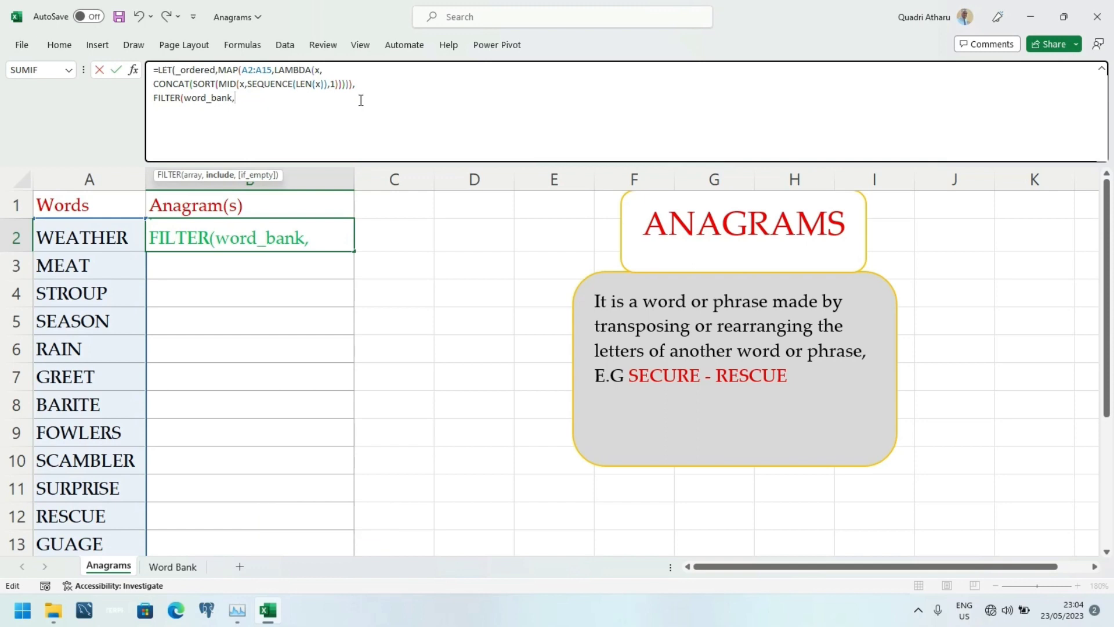
pyautogui.write('so')
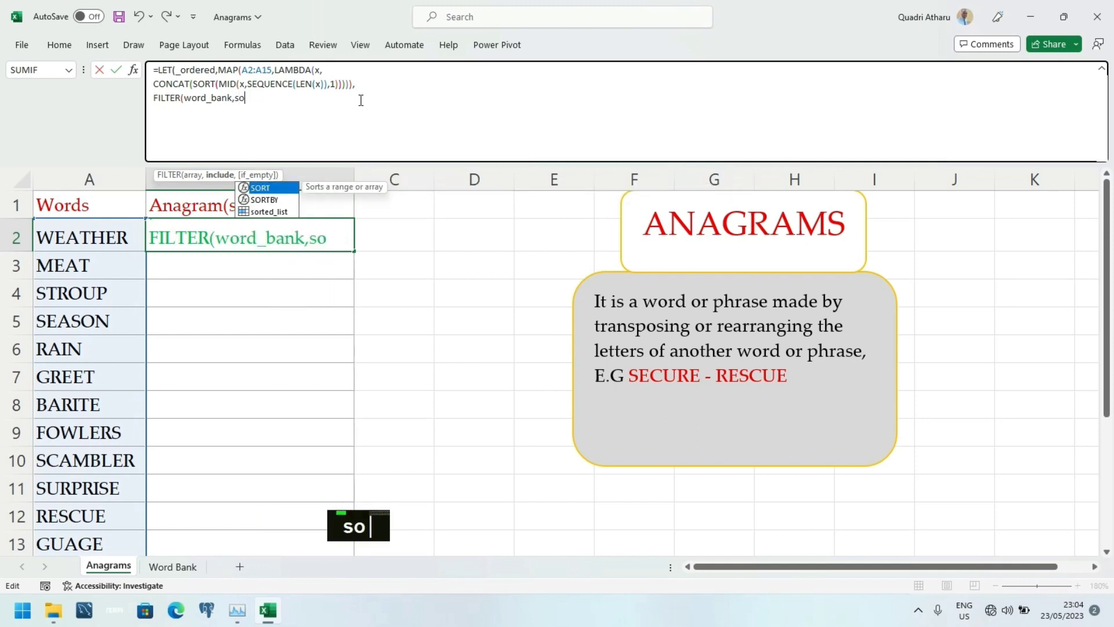
pyautogui.press('Down')
pyautogui.press('Down')
pyautogui.press('Tab')
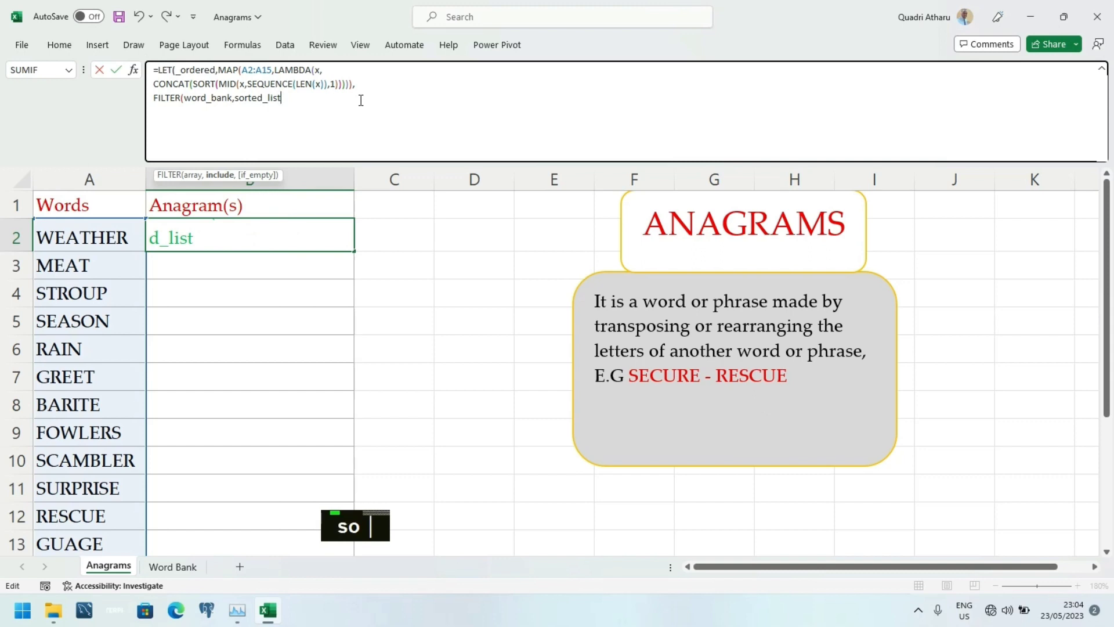
pyautogui.write('=')
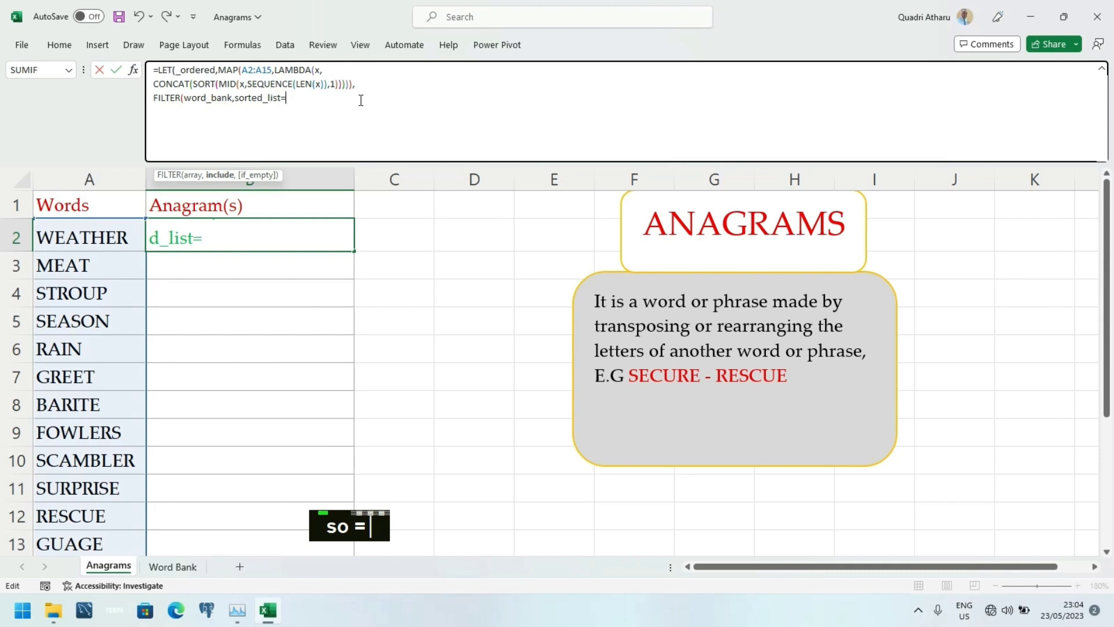
pyautogui.write('_')
pyautogui.press('Tab')
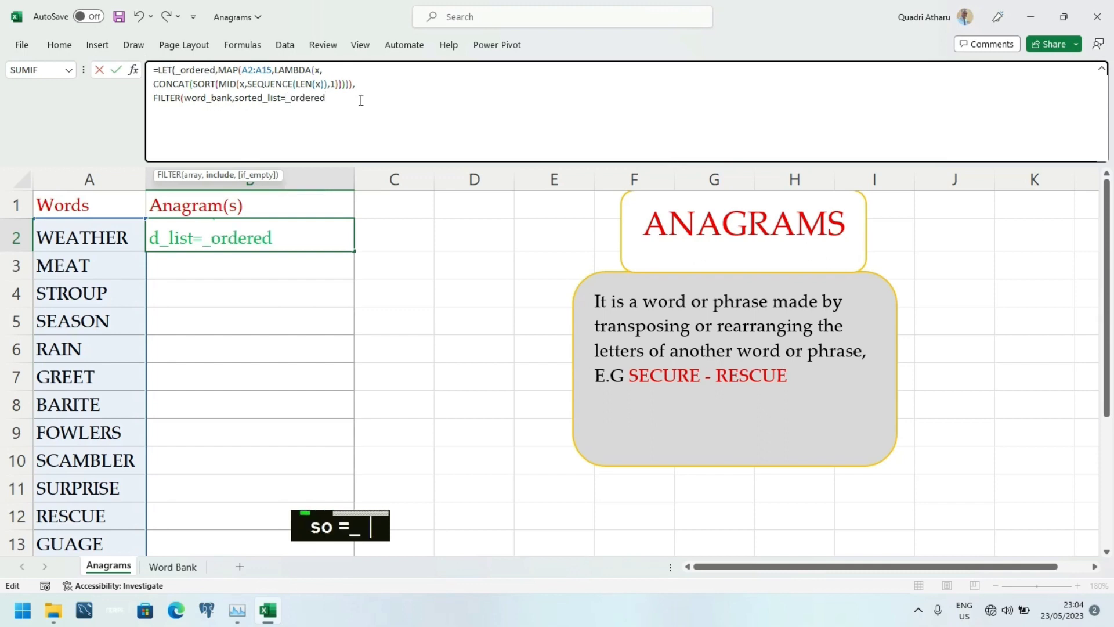
# - Insert the MAP function directly before FILTER in the last line of the B2 formula
pyautogui.click(154, 98)
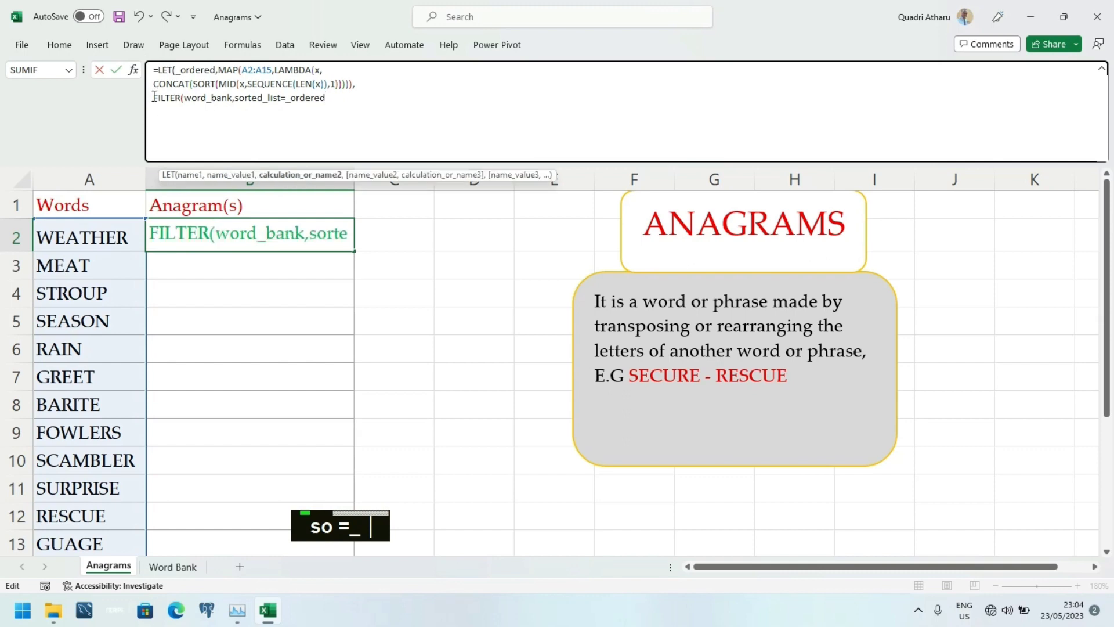
pyautogui.press('capslock')
pyautogui.write('MA')
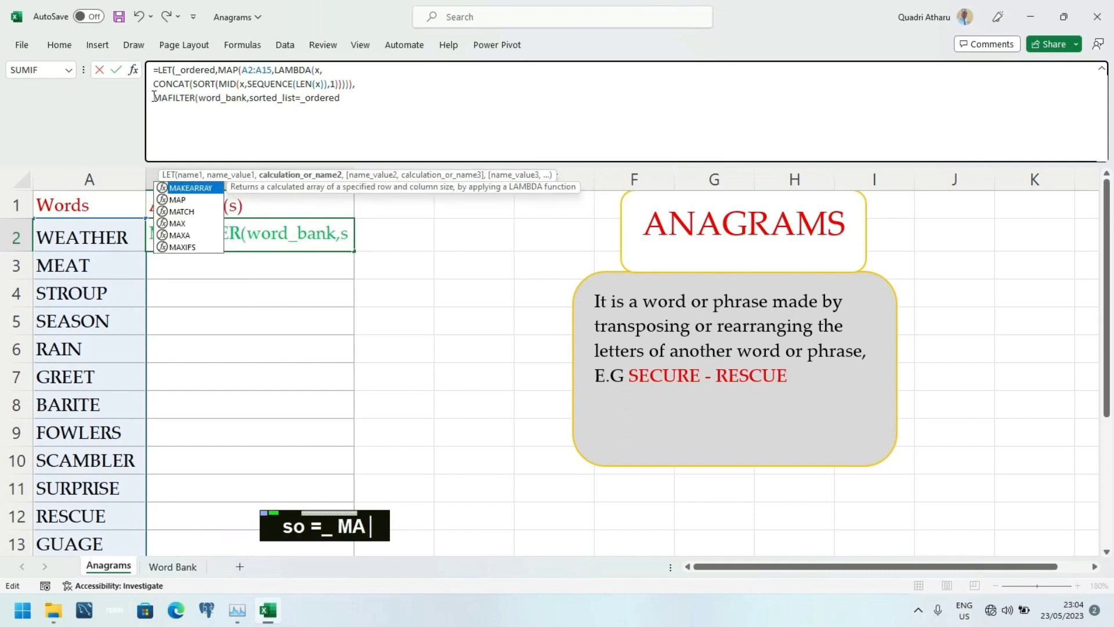
pyautogui.write('P')
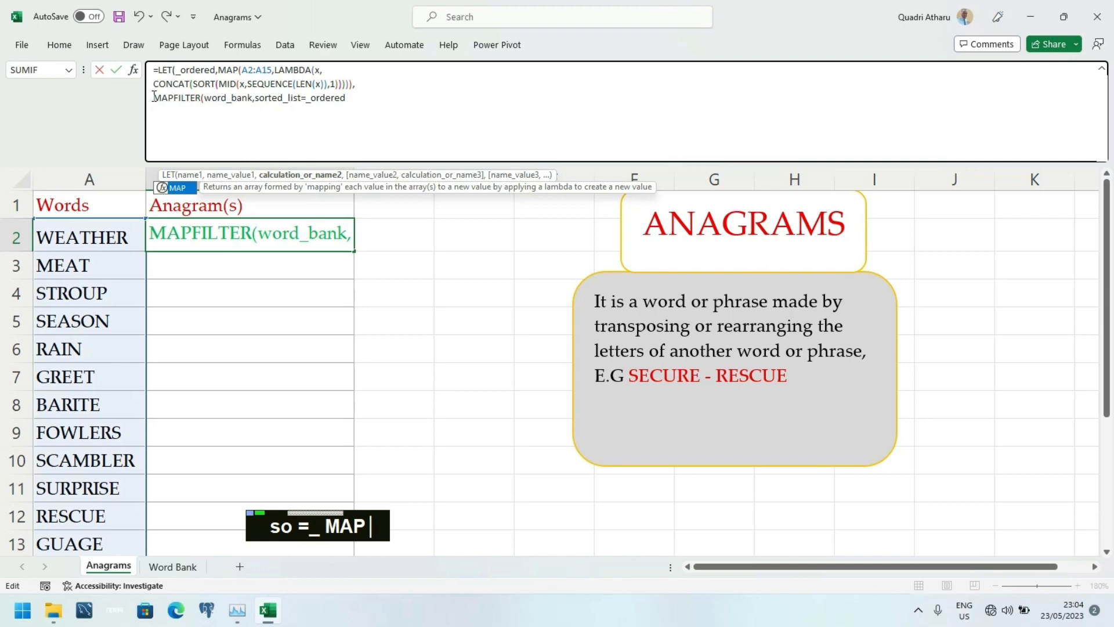
pyautogui.press('Tab')
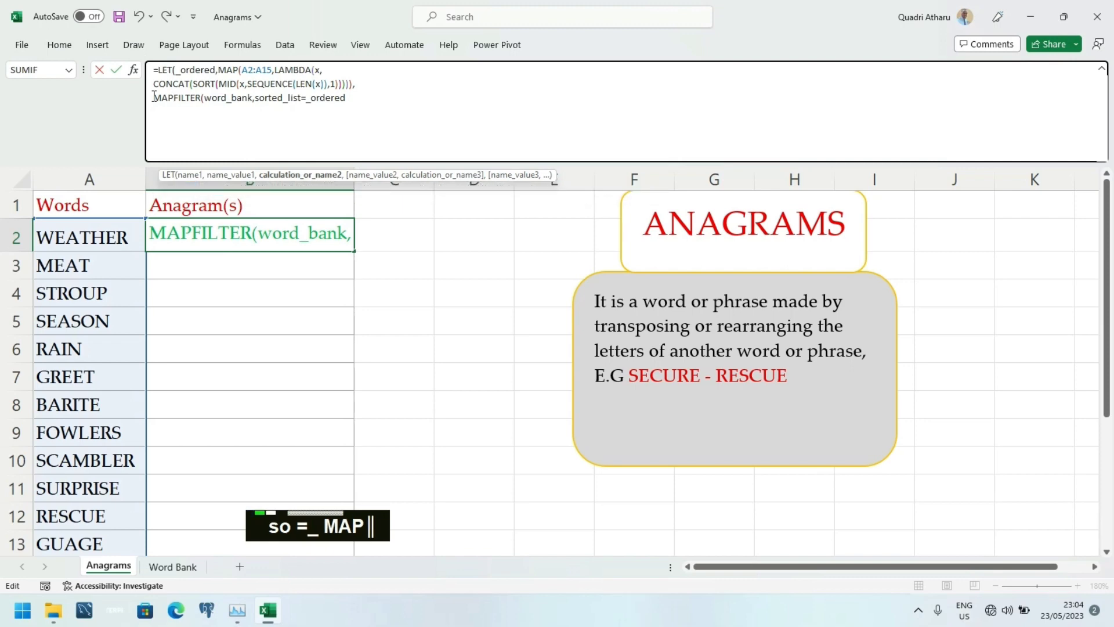
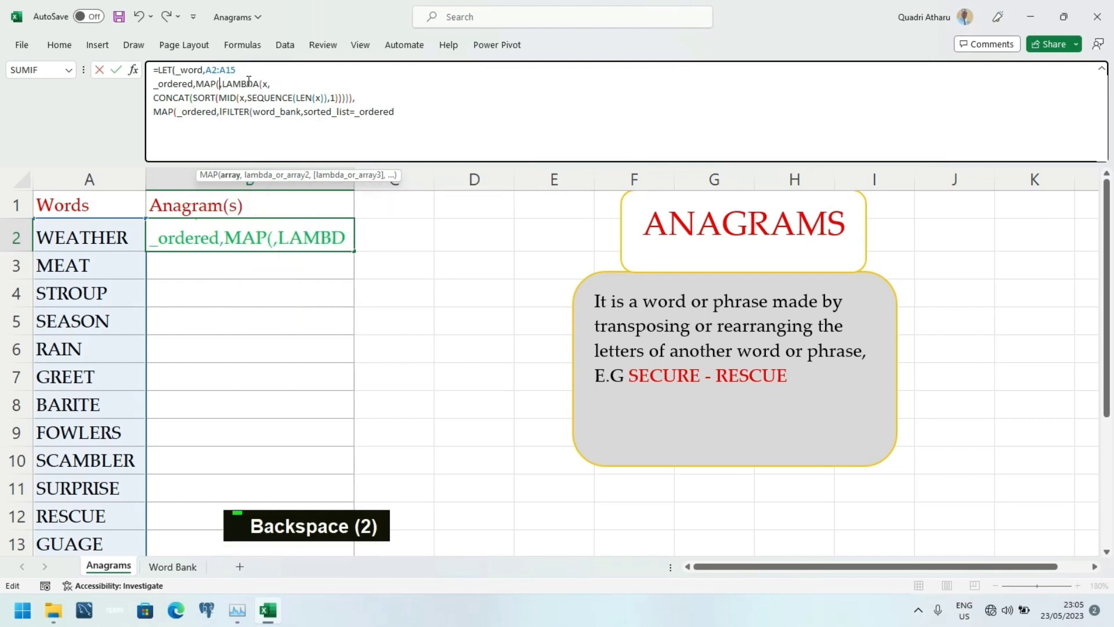
# - Set the array of the first MAP to _word and join the CONCAT line onto the end of its LAMBDA line
pyautogui.write('_')
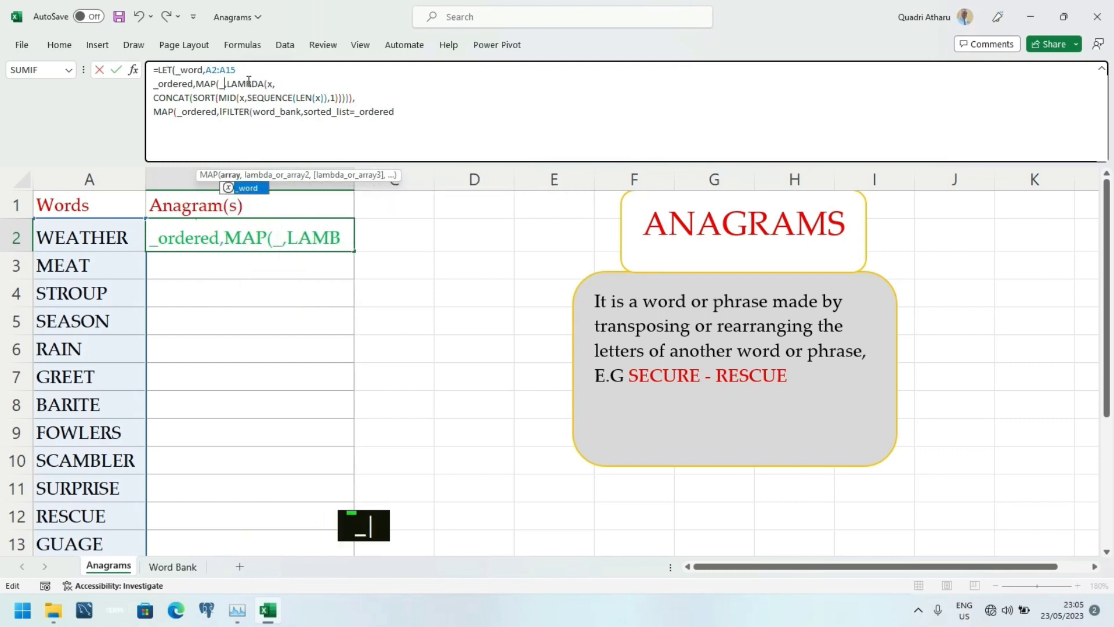
pyautogui.press('Tab')
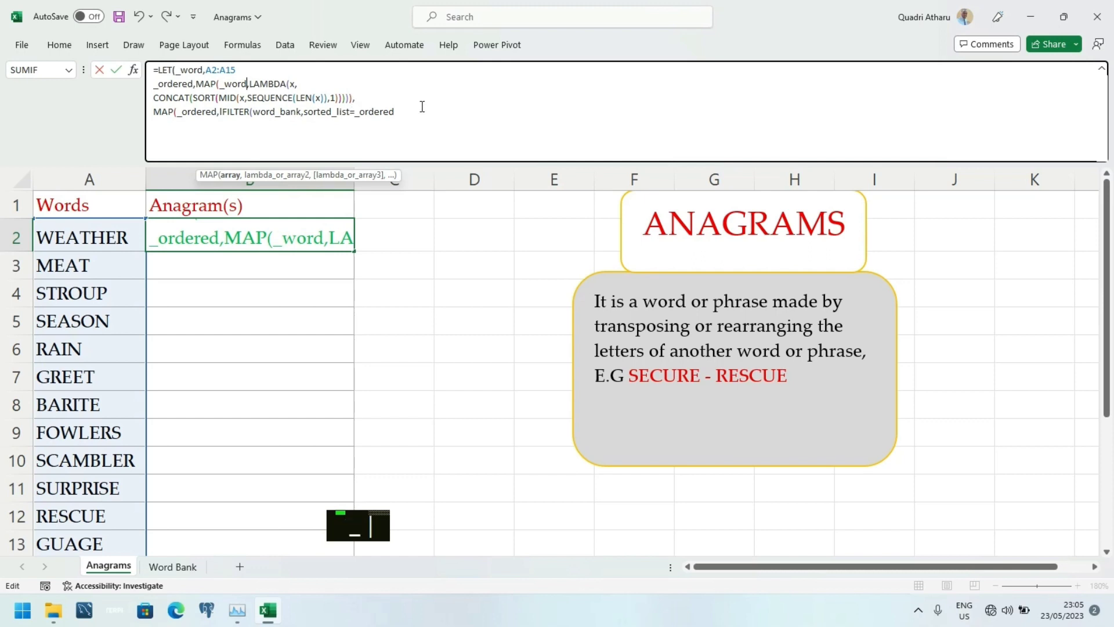
pyautogui.click(412, 116)
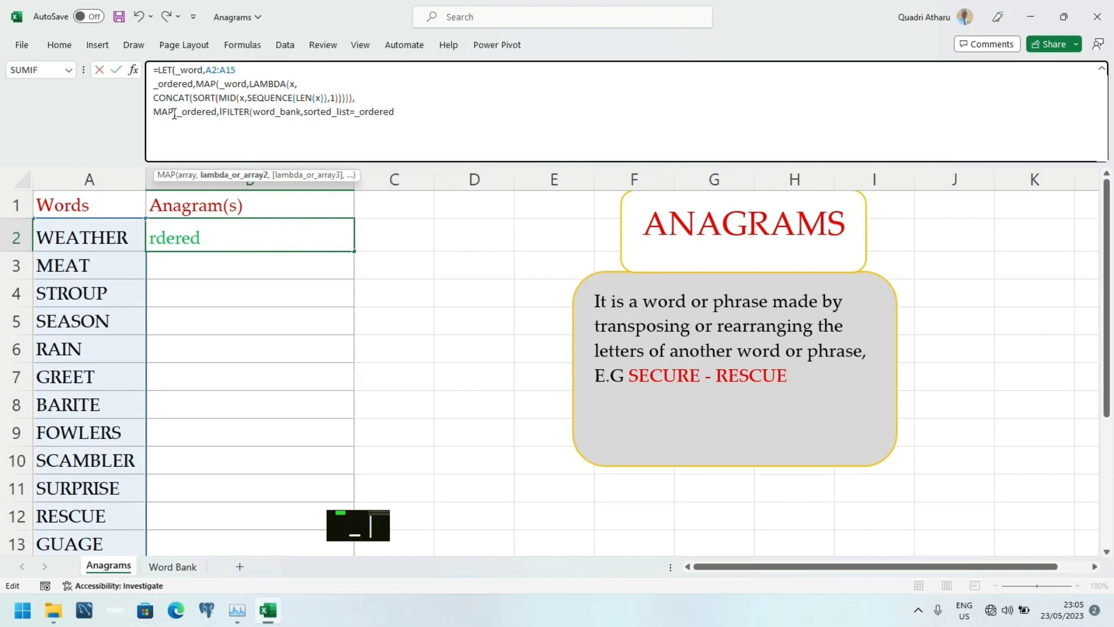
pyautogui.click(156, 102)
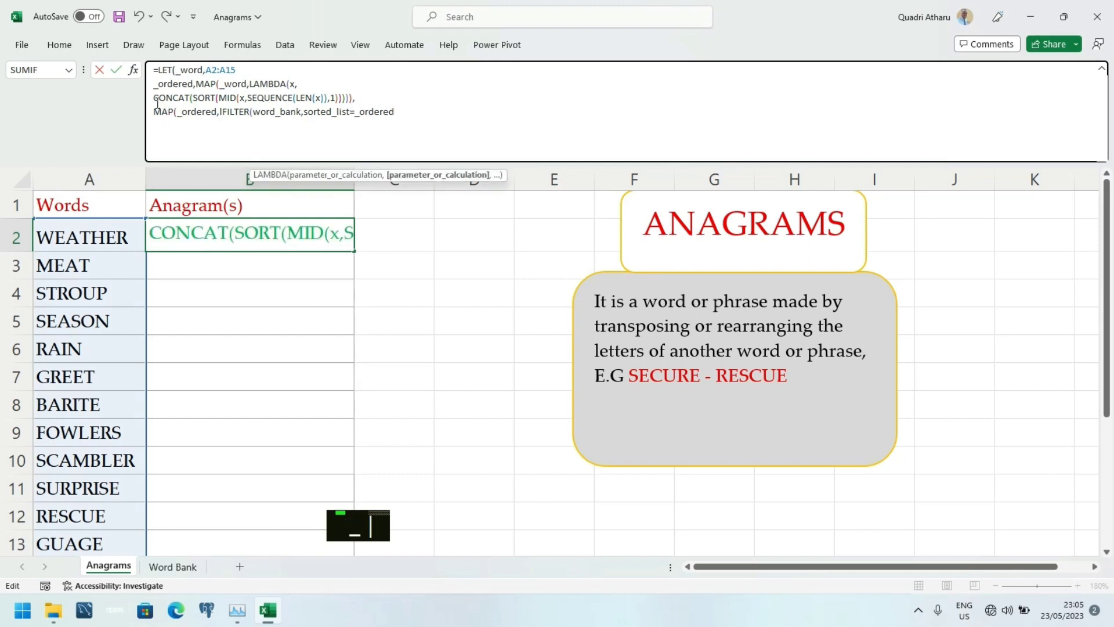
pyautogui.press('BackSpace')
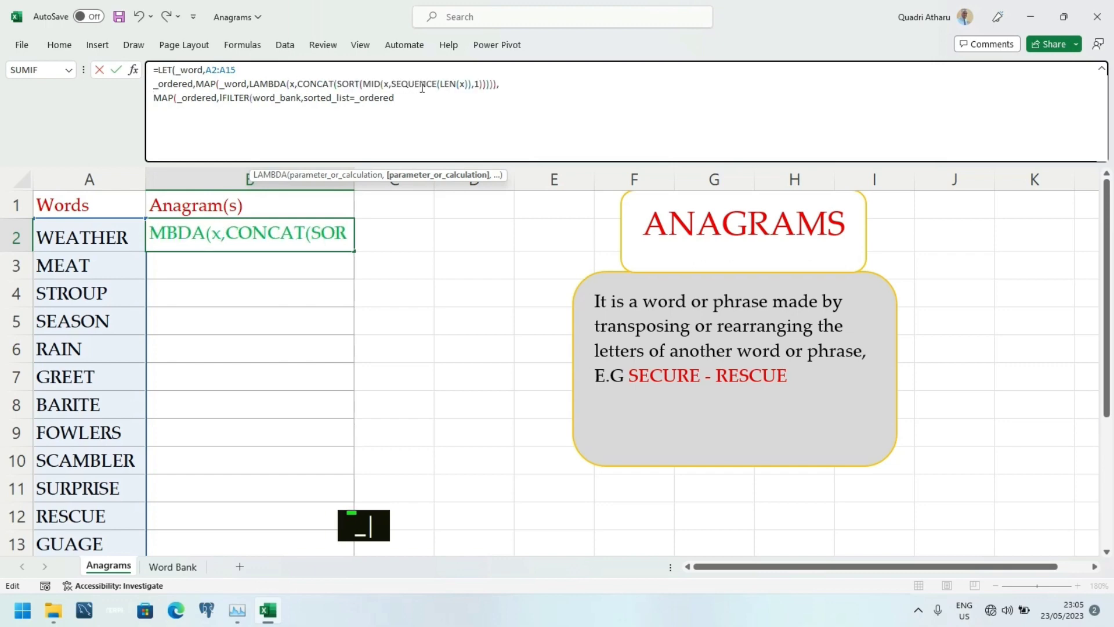
pyautogui.click(424, 97)
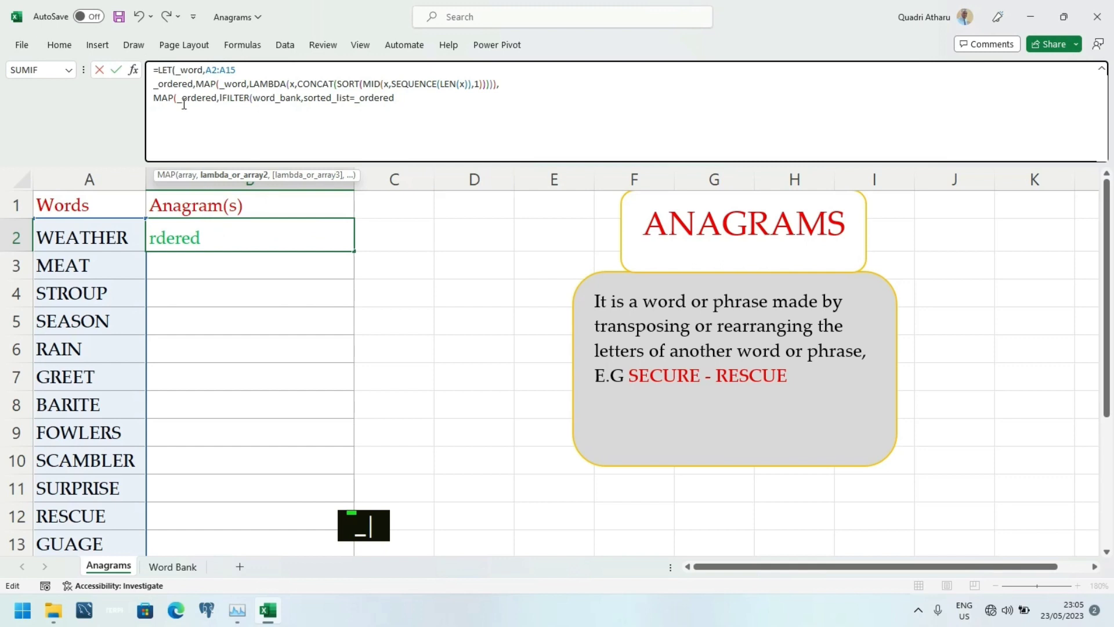
pyautogui.click(158, 101)
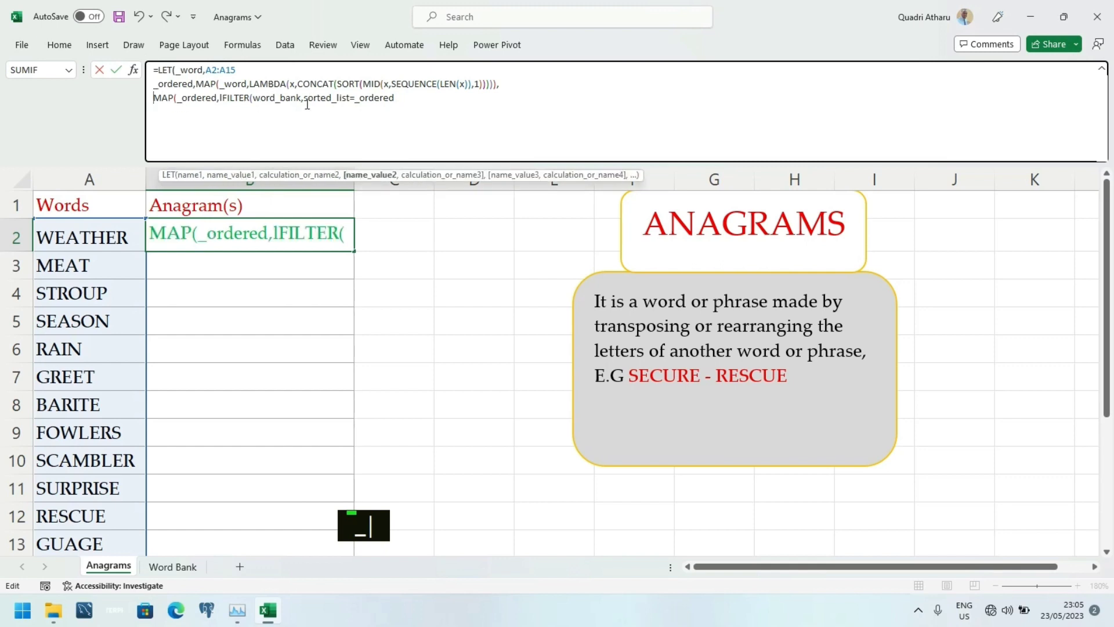
# - Replace the stray l before FILTER with a LAMBDA function that takes the parameter y
pyautogui.click(227, 98)
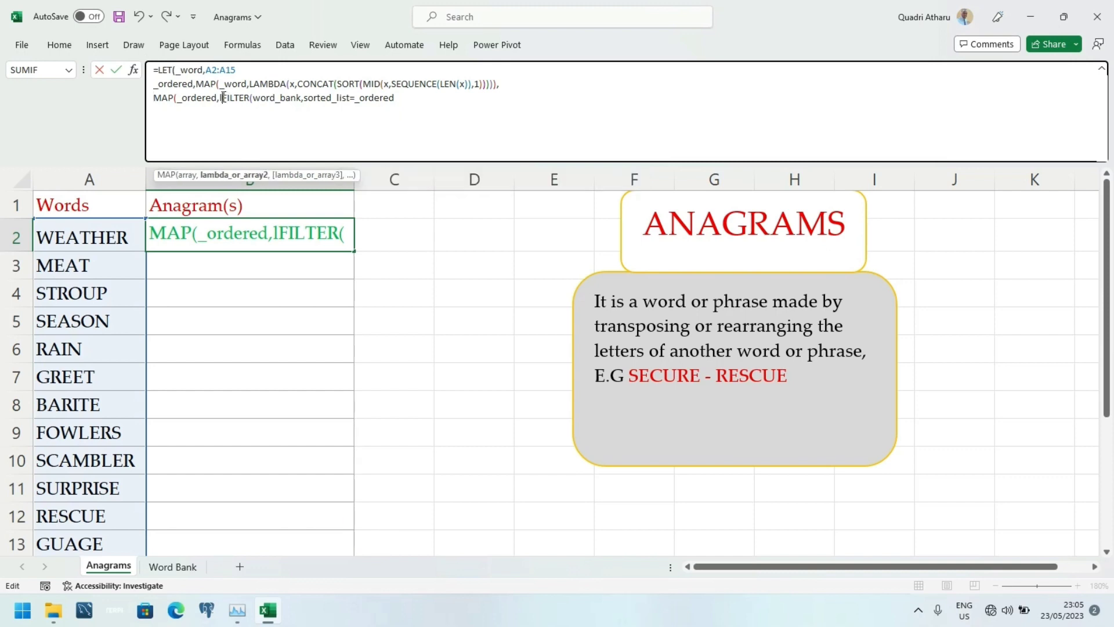
pyautogui.press('BackSpace')
pyautogui.press('BackSpace')
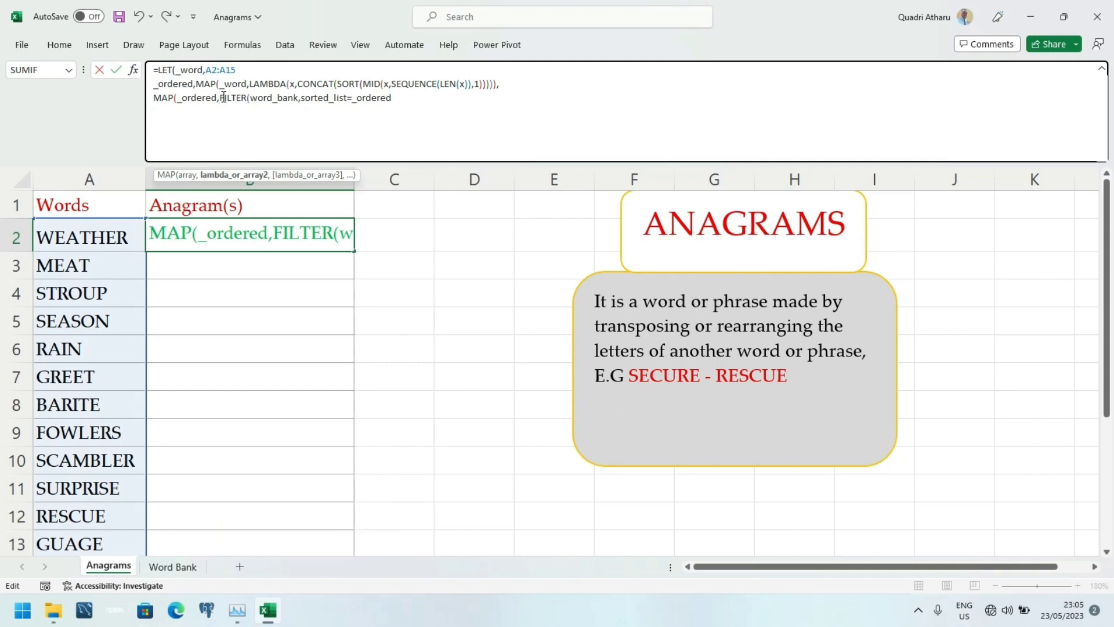
pyautogui.write('lam')
pyautogui.press('Tab')
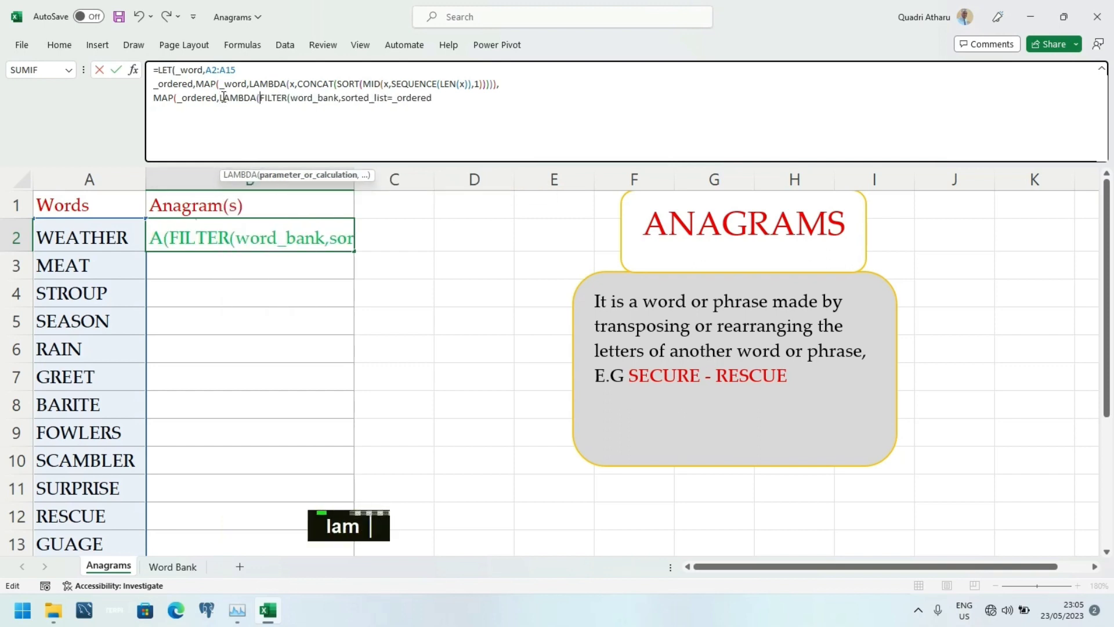
pyautogui.write('y')
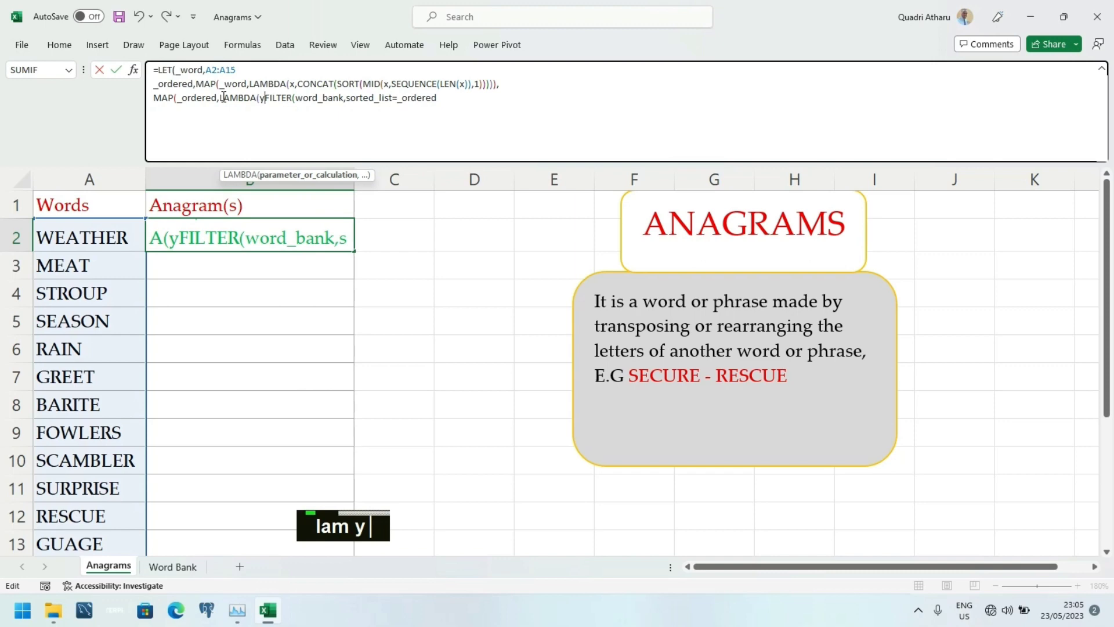
pyautogui.write(',')
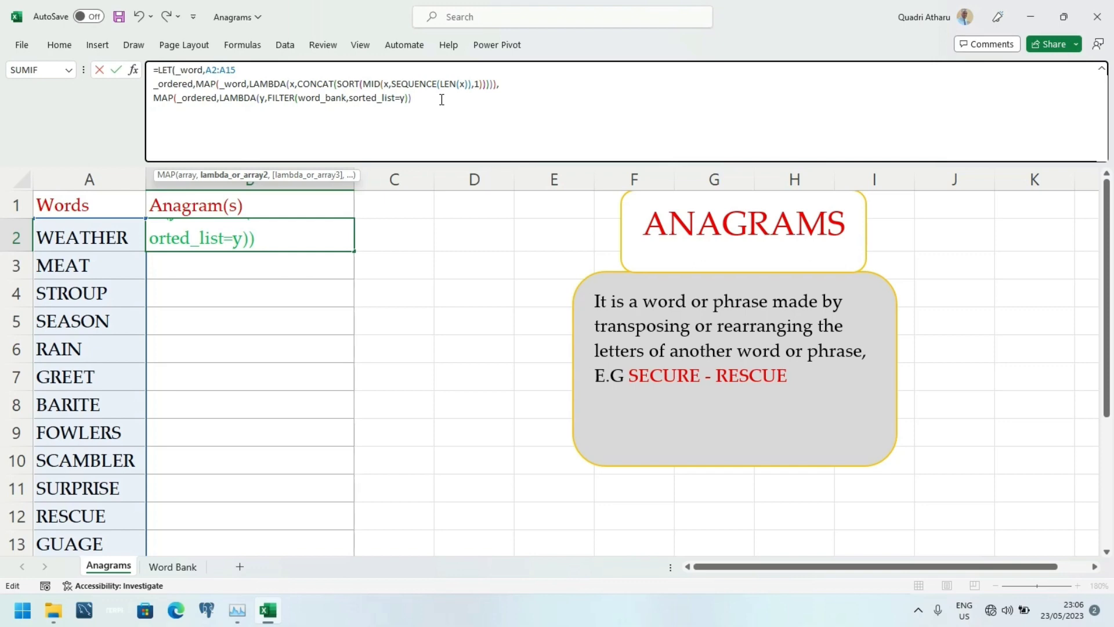
# - Insert the TEXTJOIN function before FILTER inside the LAMBDA(y calculation
pyautogui.click(268, 98)
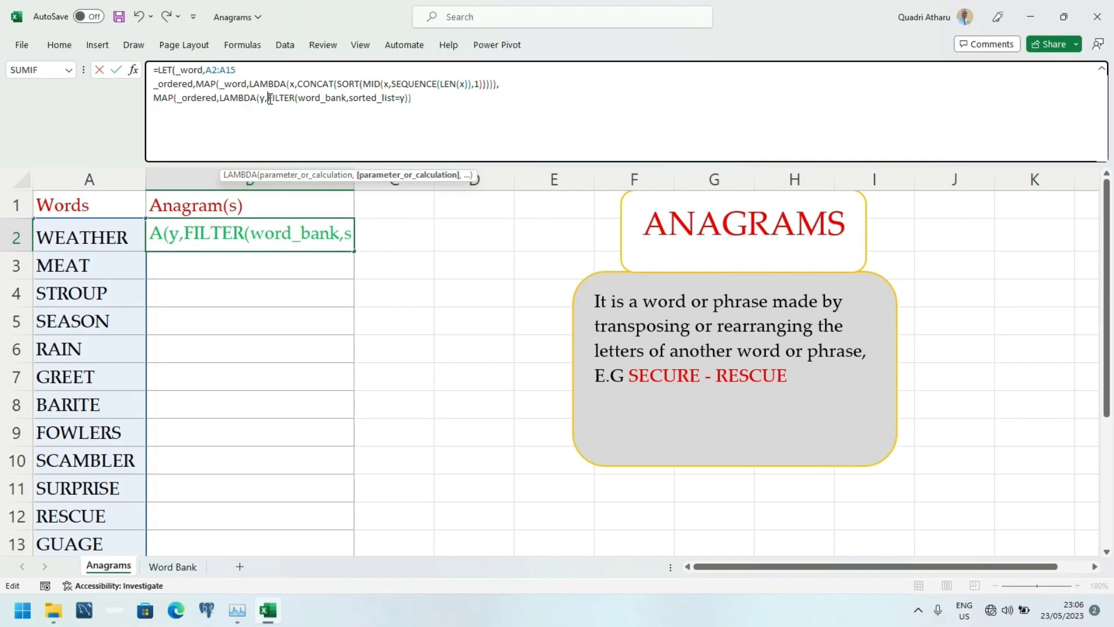
pyautogui.press('capslock')
pyautogui.write('TE')
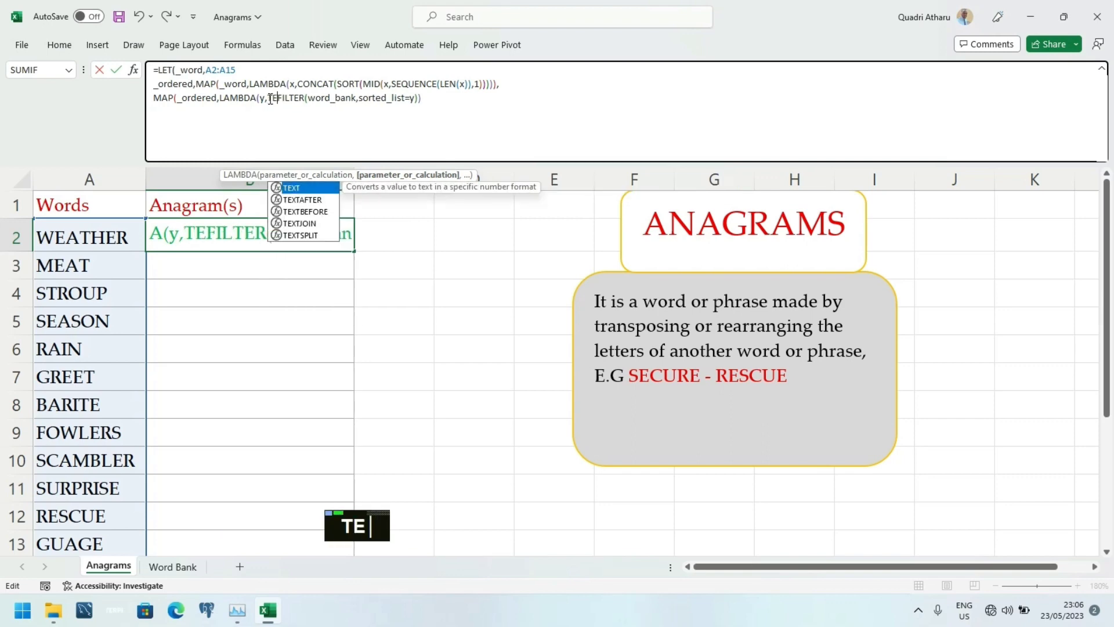
pyautogui.press('Down')
pyautogui.press('Down')
pyautogui.press('Down')
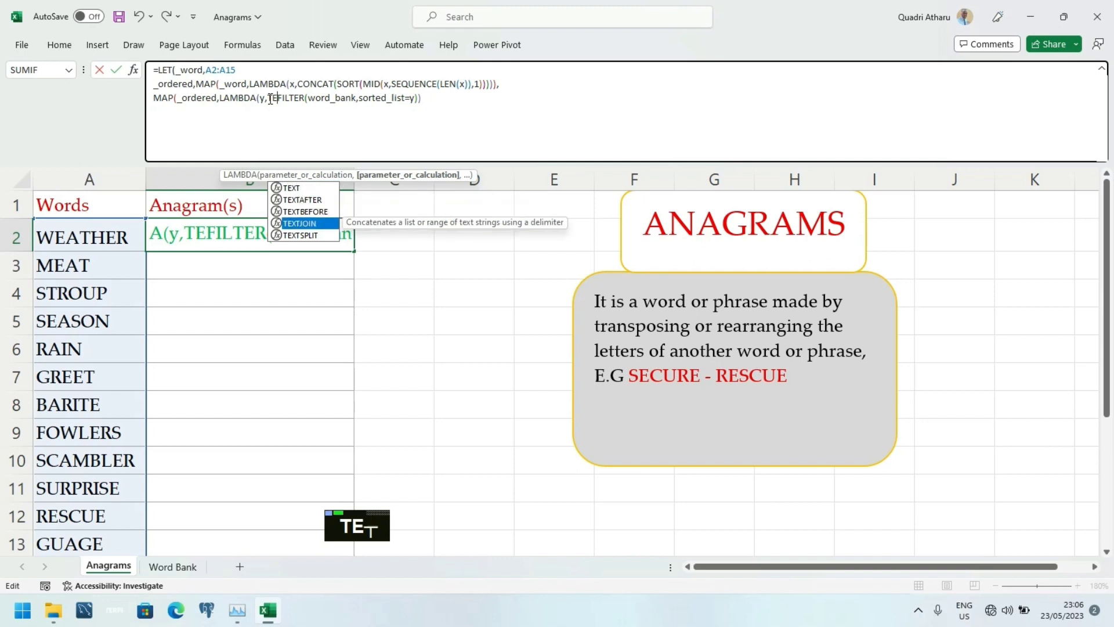
pyautogui.press('Tab')
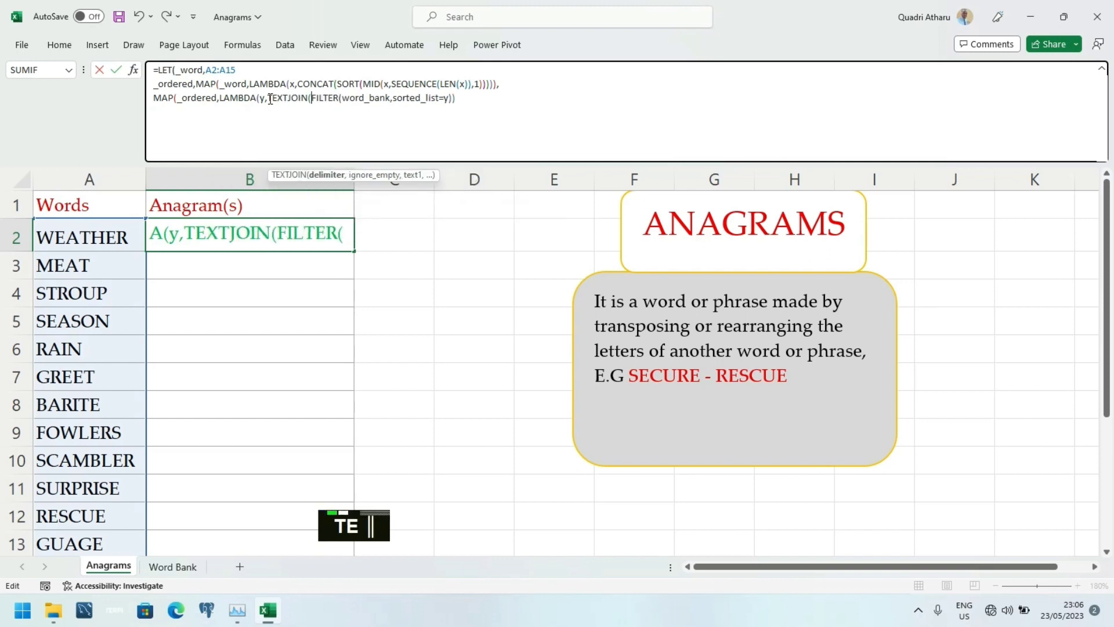
# - Give TEXTJOIN the delimiter ", " and set its ignore_empty argument to 1
pyautogui.write('"')
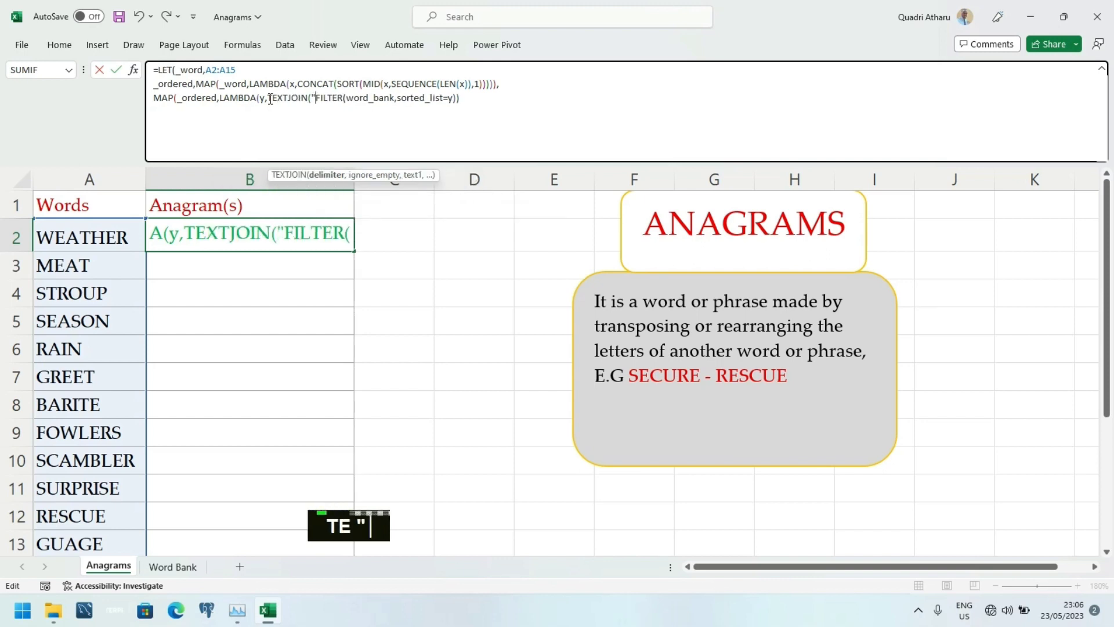
pyautogui.write(', ')
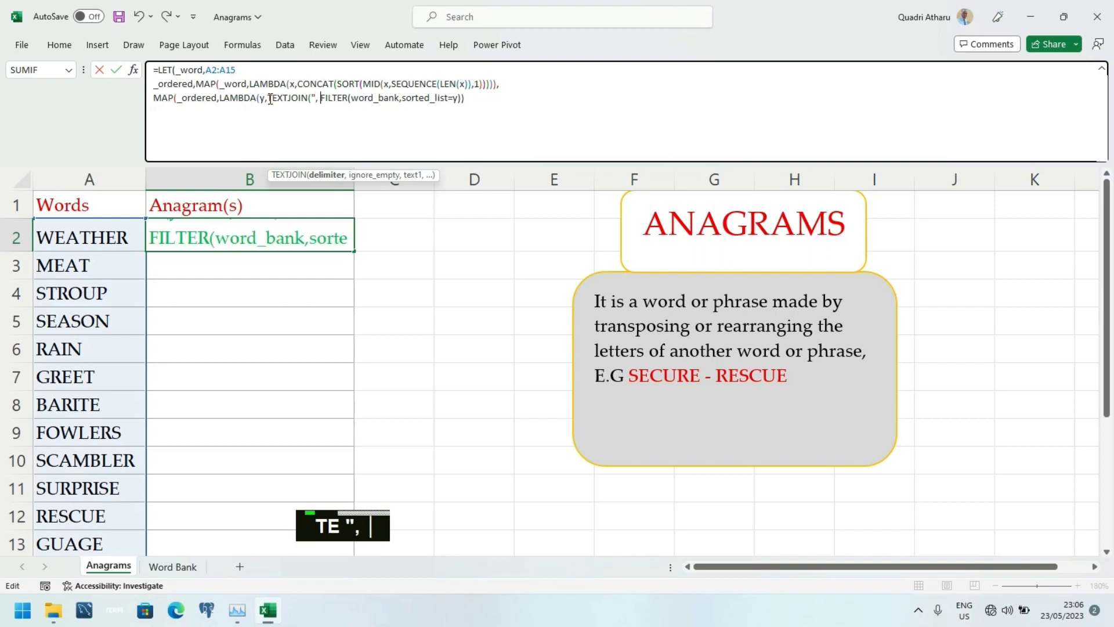
pyautogui.write('",')
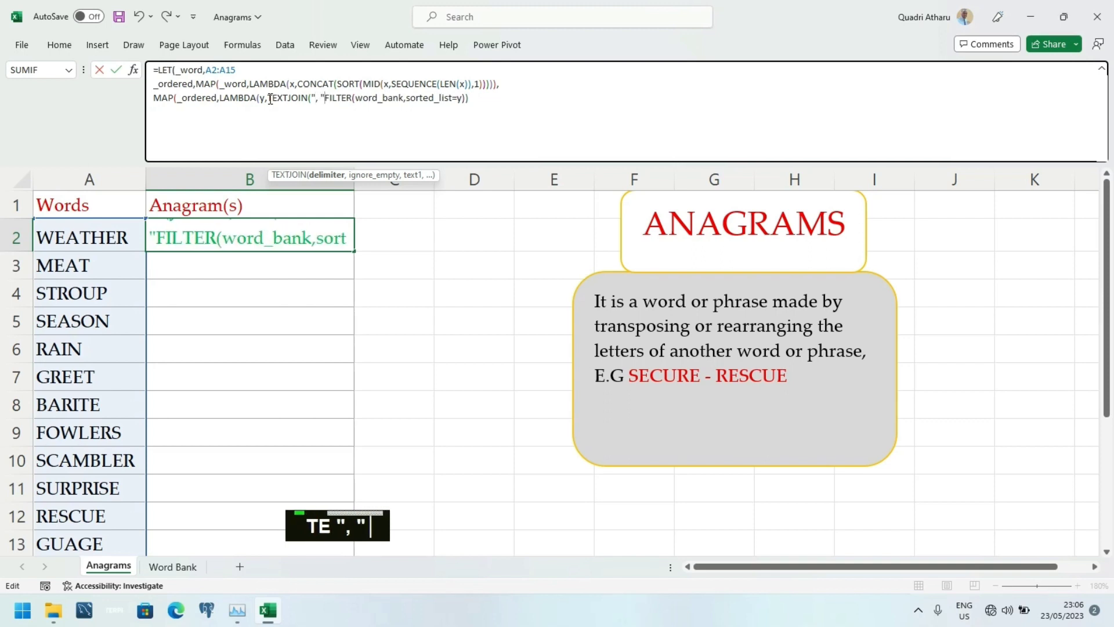
pyautogui.write('1')
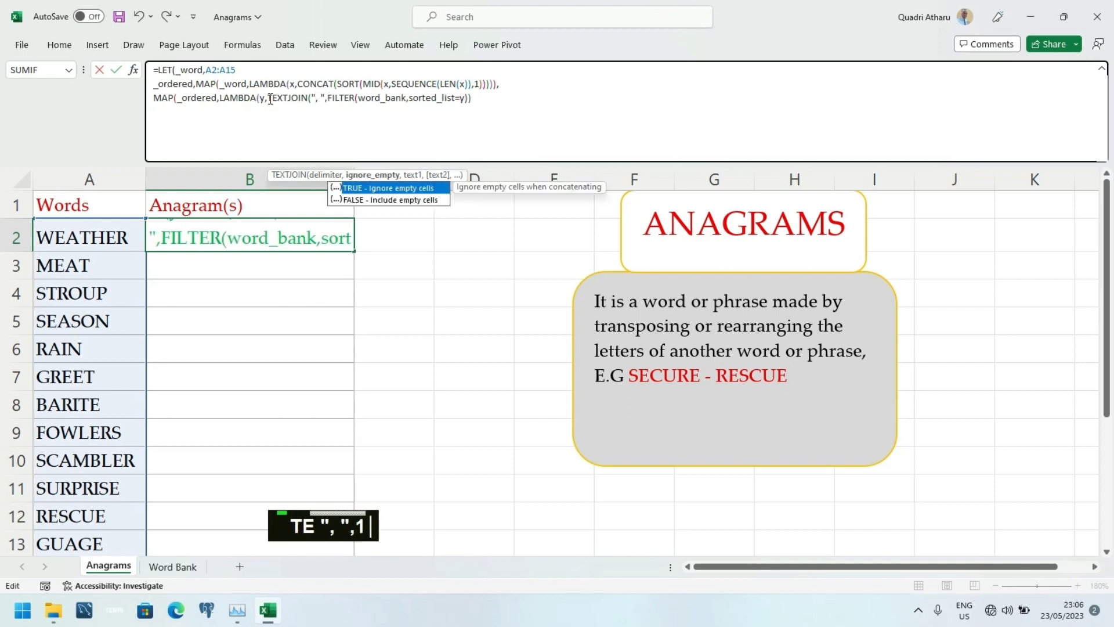
pyautogui.write(',')
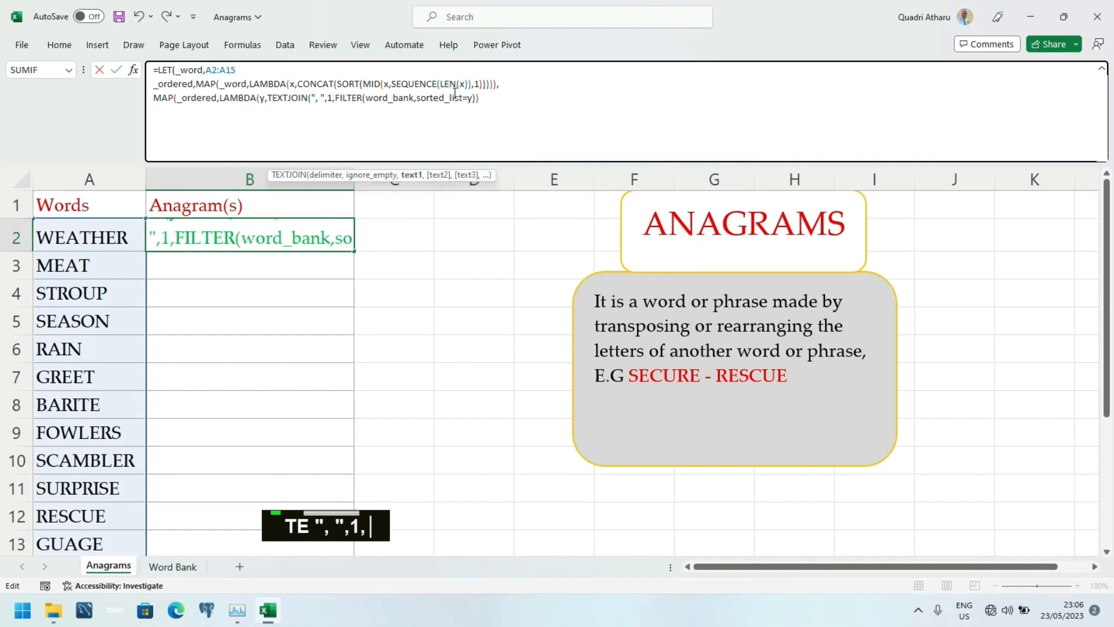
# - Add the closing parentheses at the end of the B2 formula and try to commit it
pyautogui.click(491, 97)
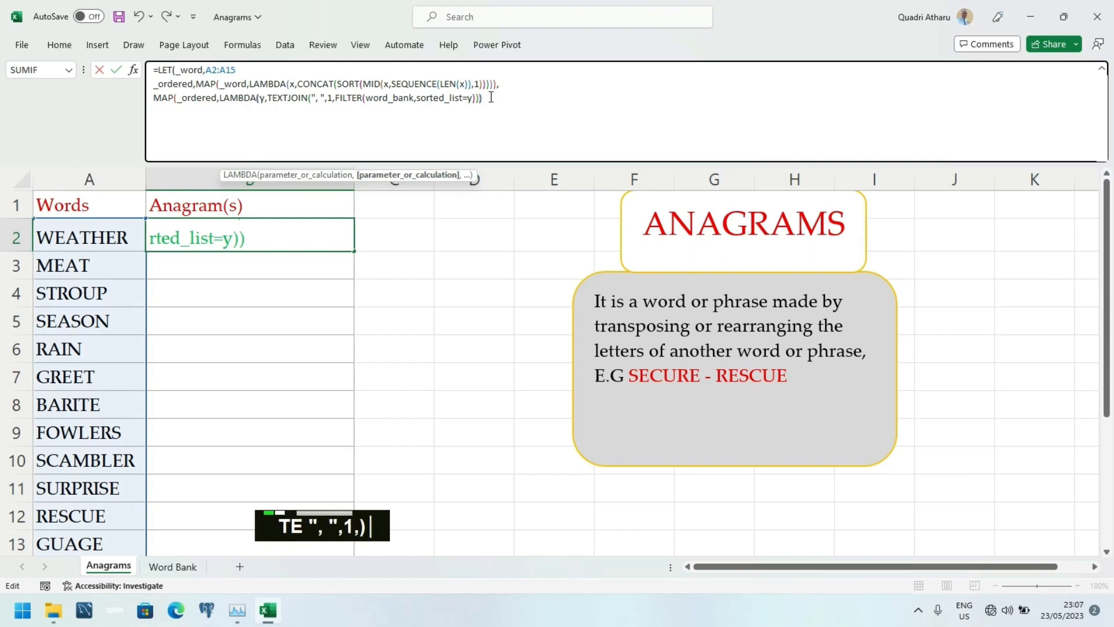
pyautogui.write('))')
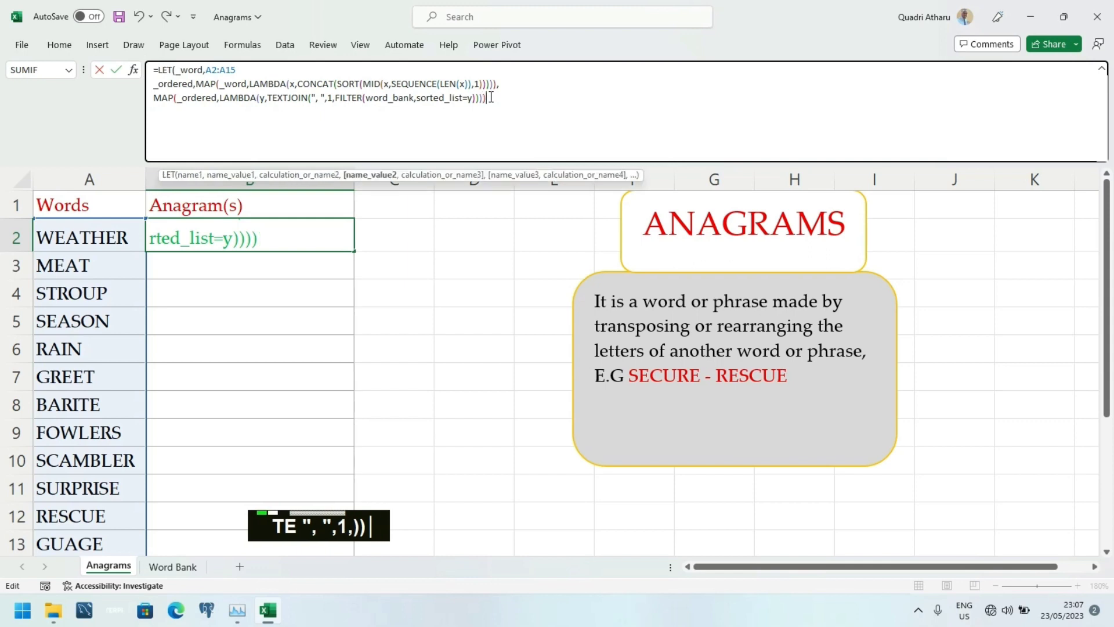
pyautogui.write(')')
pyautogui.press('Return')
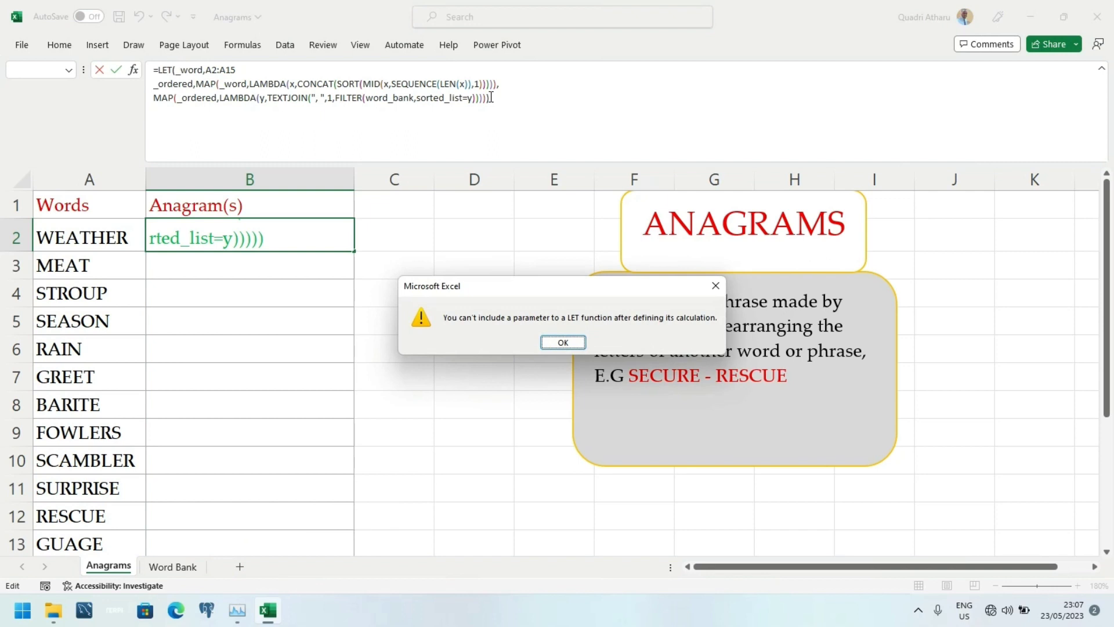
pyautogui.press('Return')
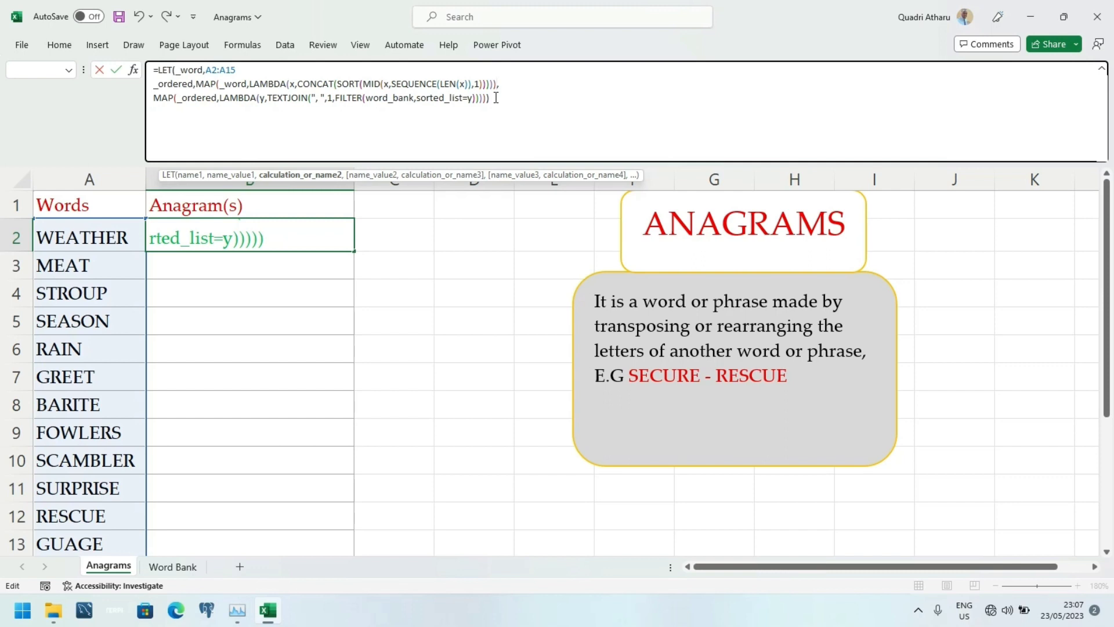
# - Add the missing comma after A2:A15 in the LET function and commit the B2 formula
pyautogui.click(244, 67)
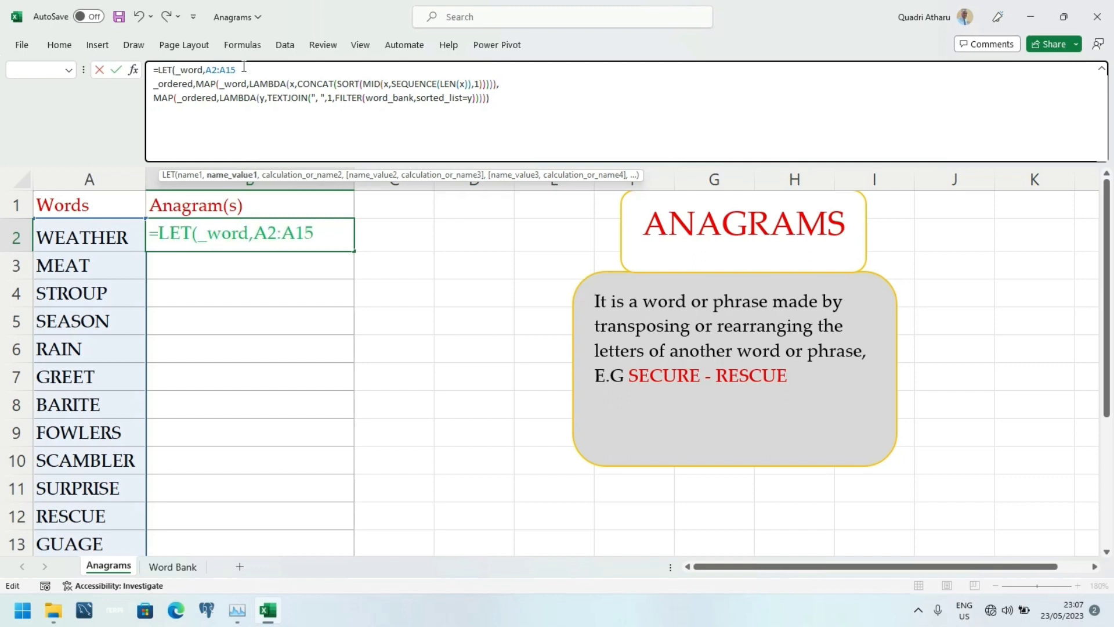
pyautogui.write(',')
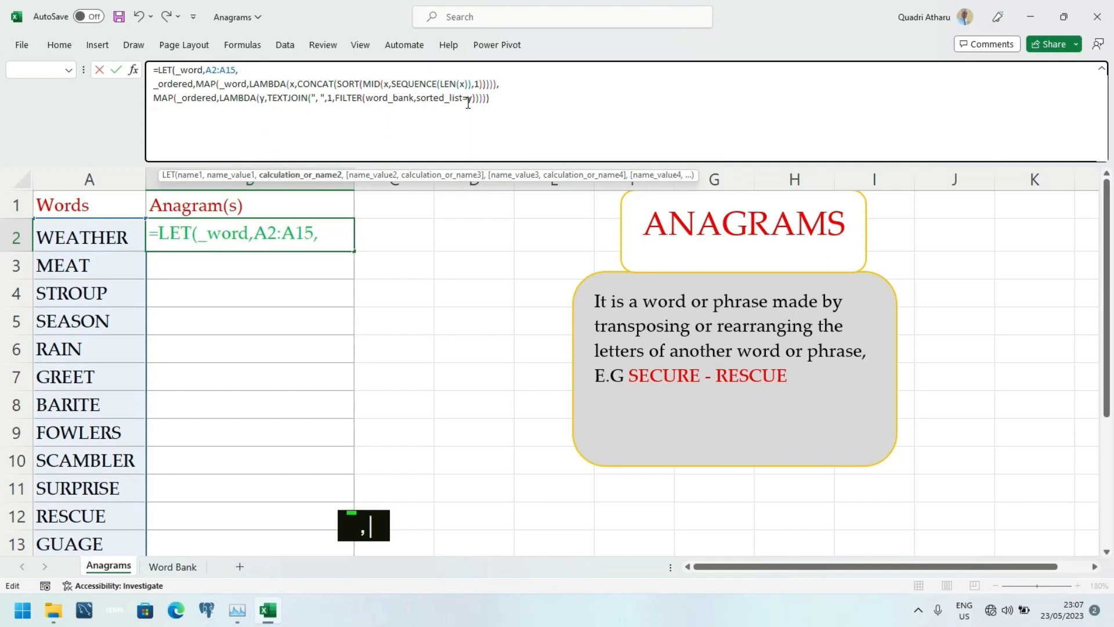
pyautogui.click(494, 103)
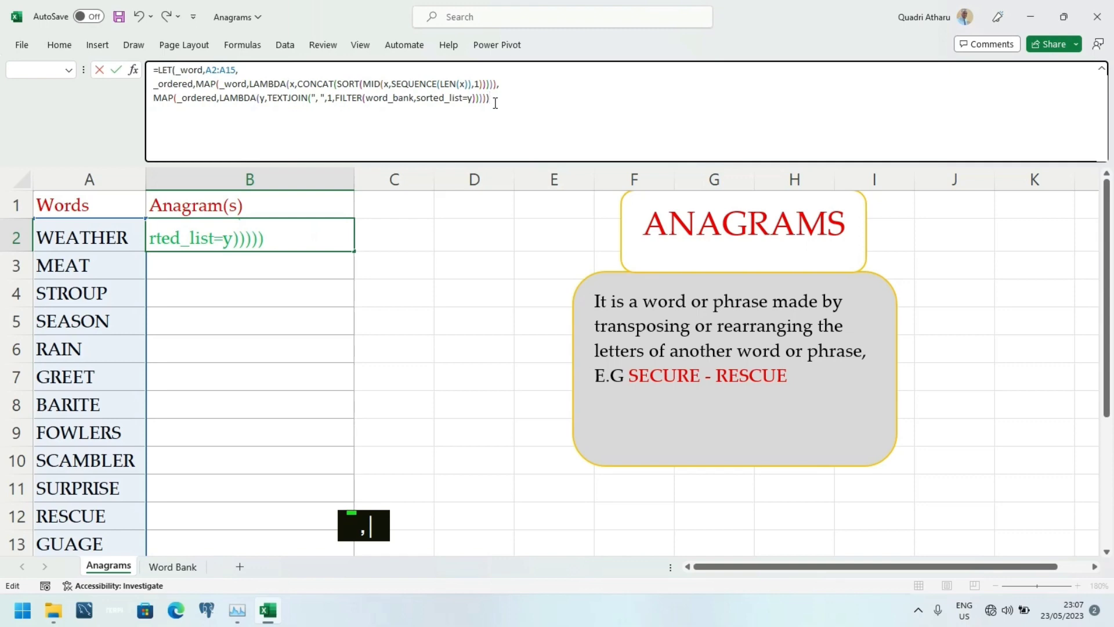
pyautogui.press('Return')
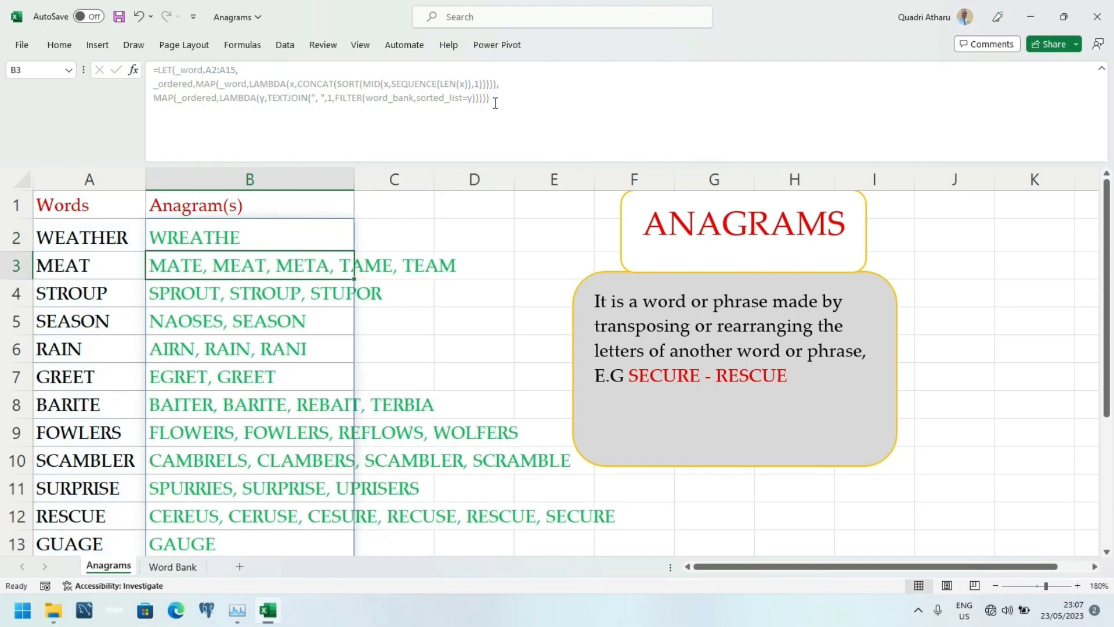
pyautogui.press('Down')
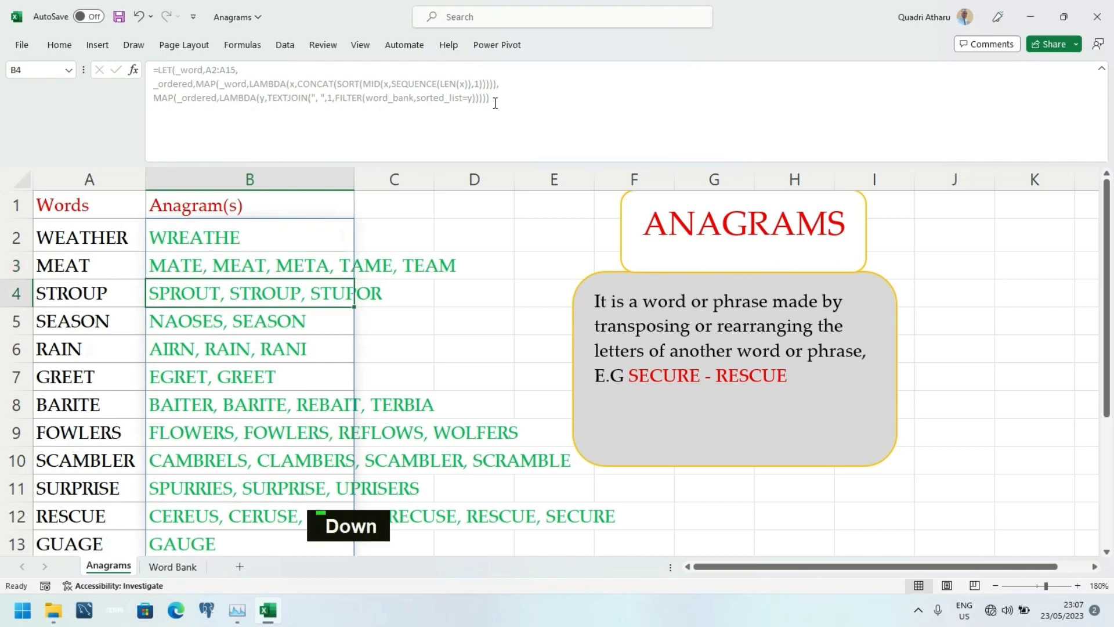
# - Review the anagram lists spilled through column B down to the last word, and return to cell B2
pyautogui.press('Down')
pyautogui.press('Down')
pyautogui.press('Down')
pyautogui.press('Down')
pyautogui.press('Down')
pyautogui.press('Down')
pyautogui.press('Down')
pyautogui.press('Down')
pyautogui.press('Down')
pyautogui.press('Down')
pyautogui.press('Down')
pyautogui.press('Down')
pyautogui.press('Down')
pyautogui.press('Down')
pyautogui.press('Down')
pyautogui.press('Up')
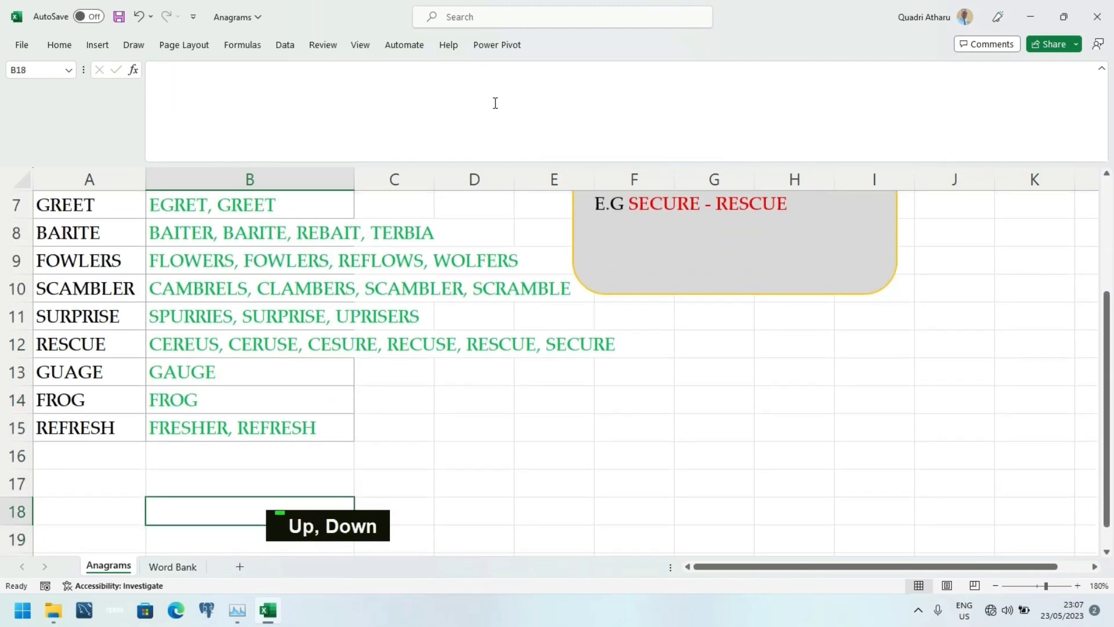
pyautogui.press('Up')
pyautogui.press('Up')
pyautogui.press('Up')
pyautogui.press('Up')
pyautogui.press('Up')
pyautogui.press('Up')
pyautogui.press('Up')
pyautogui.press('Up')
pyautogui.press('Up')
pyautogui.press('Up')
pyautogui.press('Up')
pyautogui.press('Up')
pyautogui.press('Up')
pyautogui.press('Up')
pyautogui.press('Up')
pyautogui.press('Up')
pyautogui.press('Up')
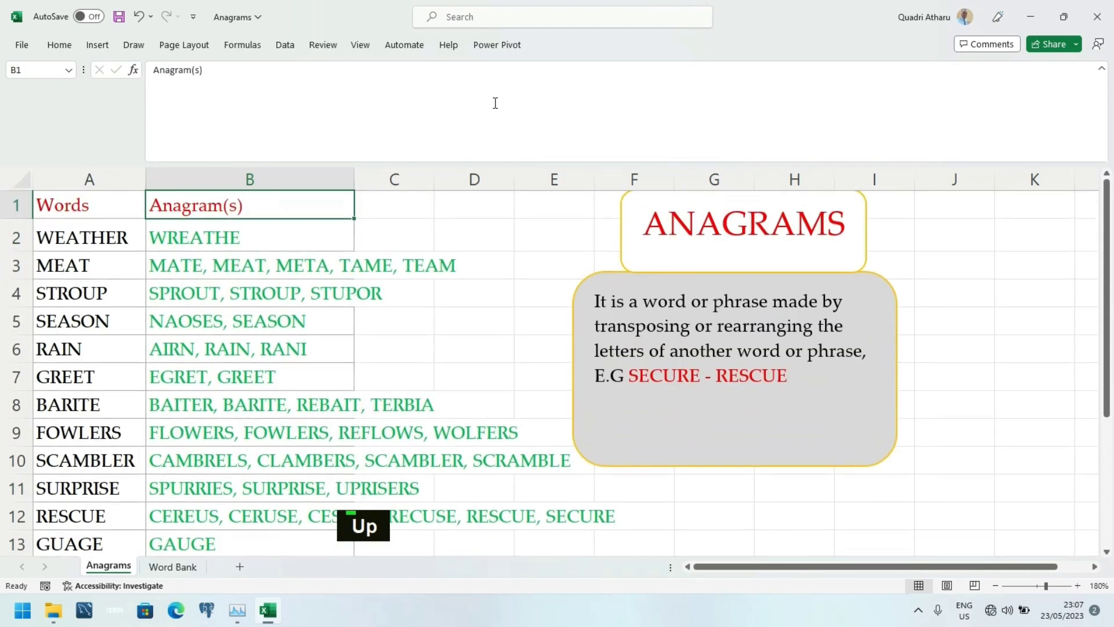
pyautogui.press('Down')
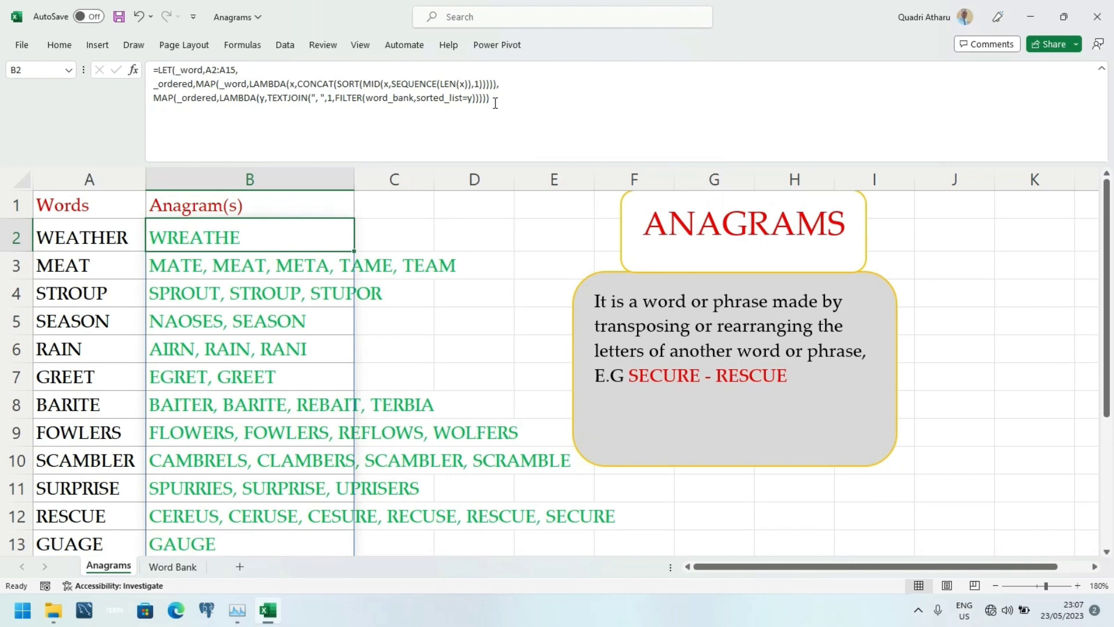
# - Widen column B to make room for the longer anagram lists
pyautogui.moveTo(354, 177); pyautogui.dragTo(590, 169)
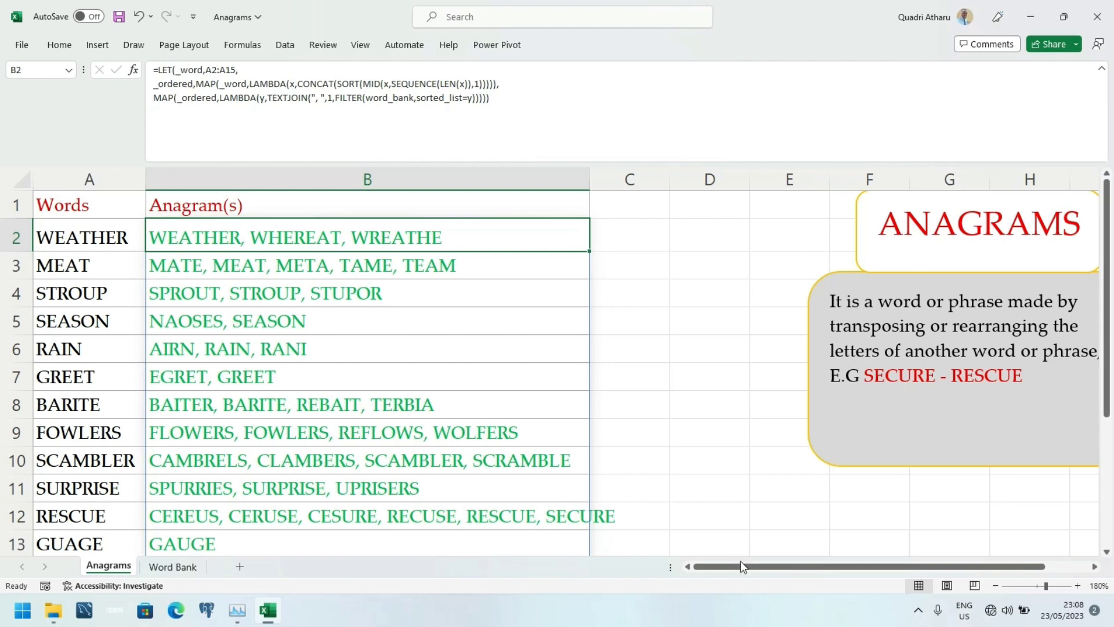
pyautogui.moveTo(741, 569); pyautogui.dragTo(705, 570)
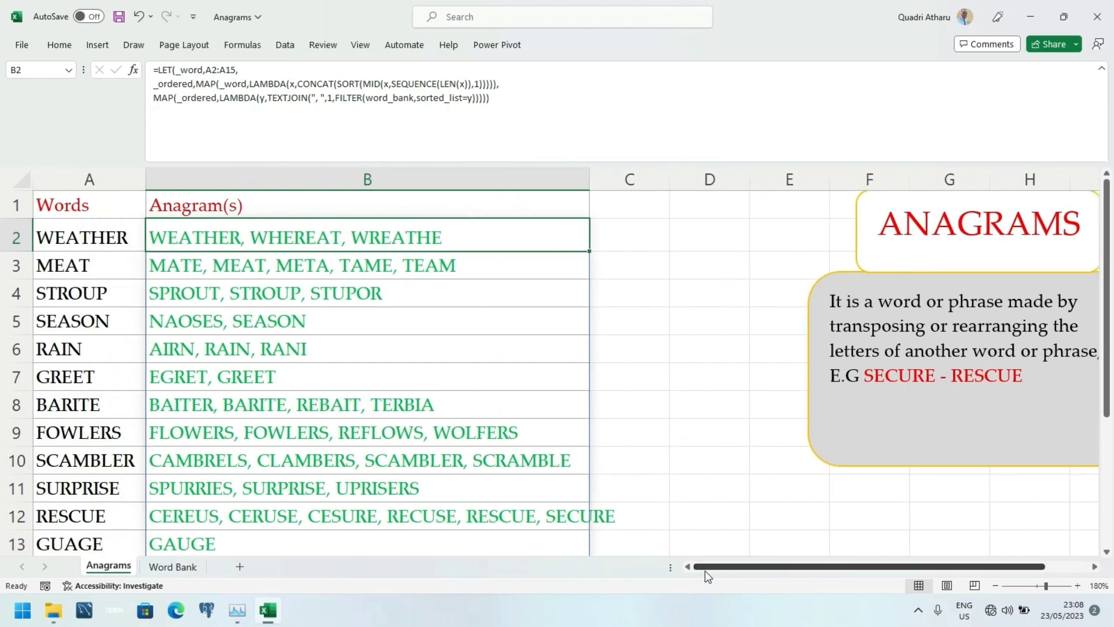
# - Enclose the FILTER condition sorted_list=y in parentheses in the B2 formula
pyautogui.click(449, 97)
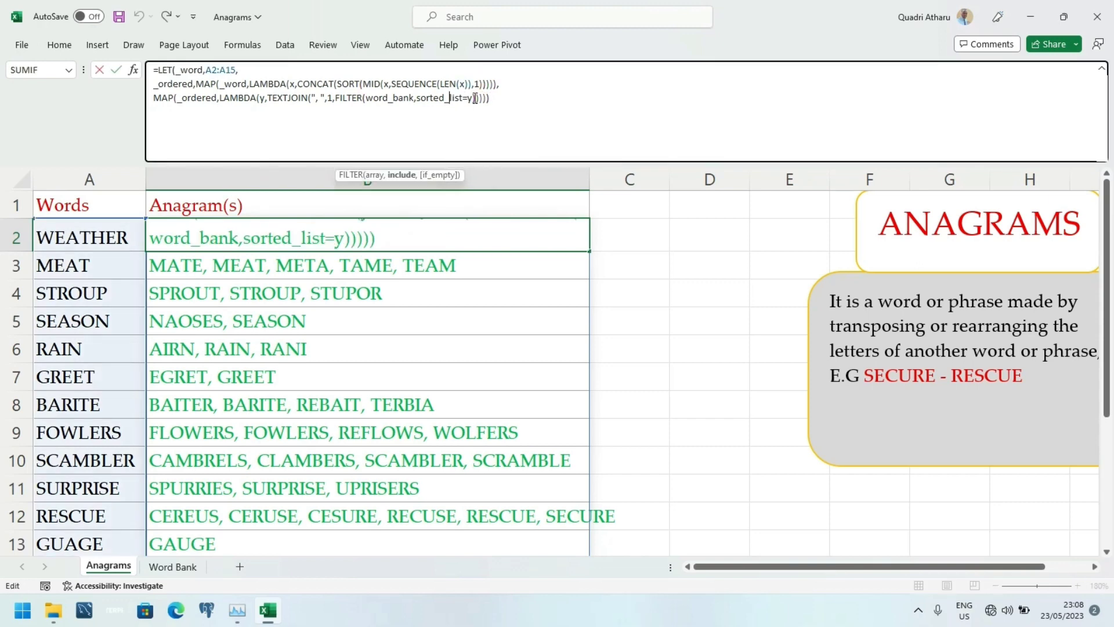
pyautogui.press('shift')
pyautogui.click(419, 103)
pyautogui.write('(')
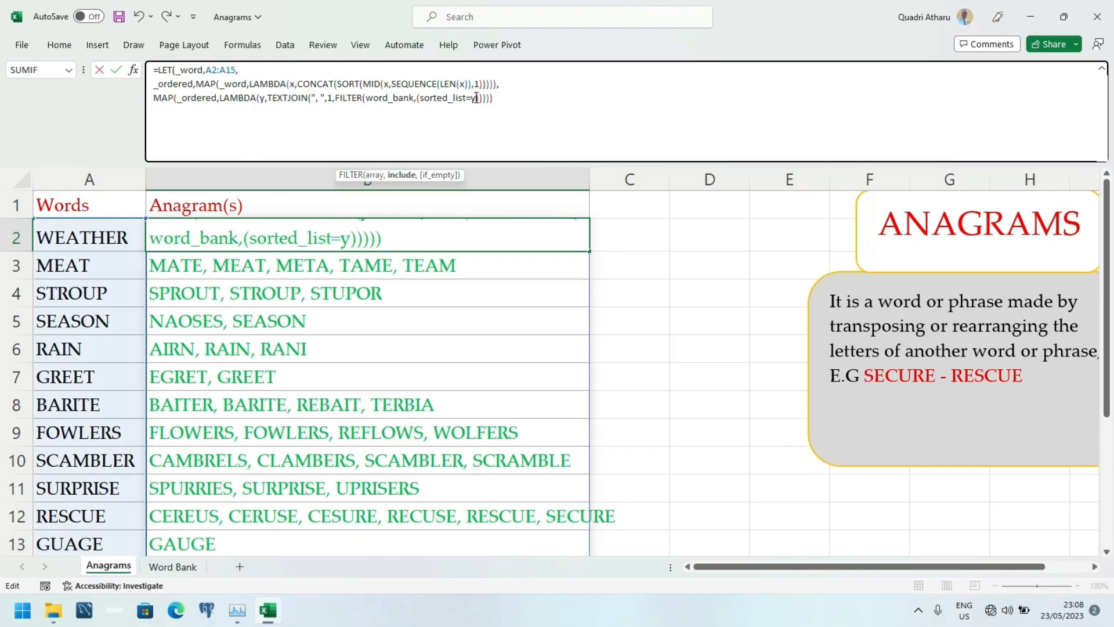
pyautogui.write(')')
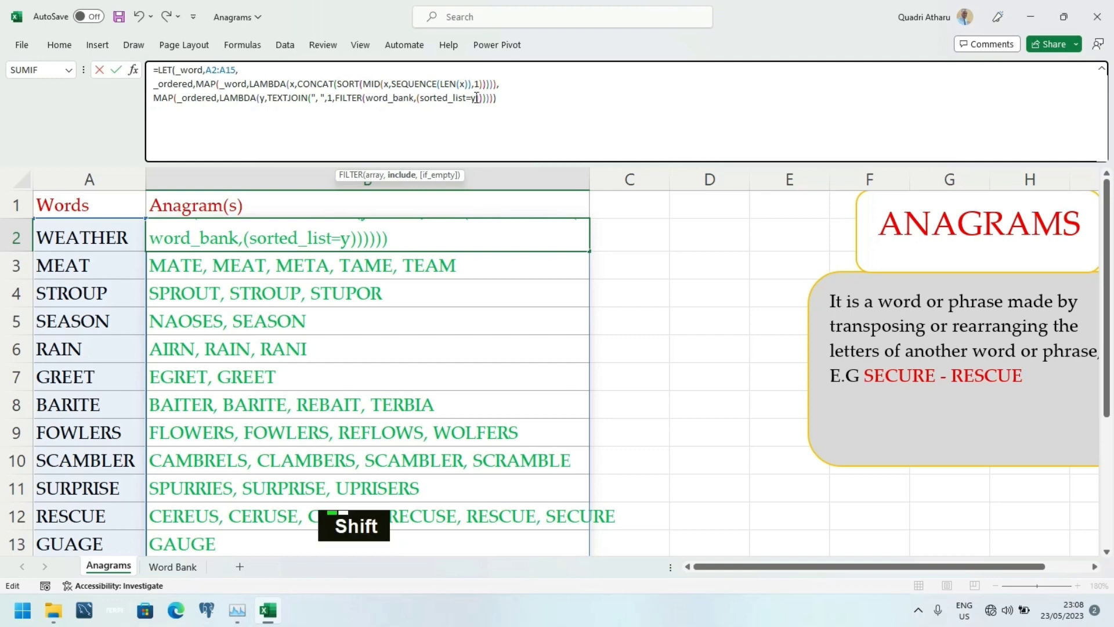
# - Multiply the FILTER condition by a second parenthesized condition, (word_bank=_word)
pyautogui.write('*')
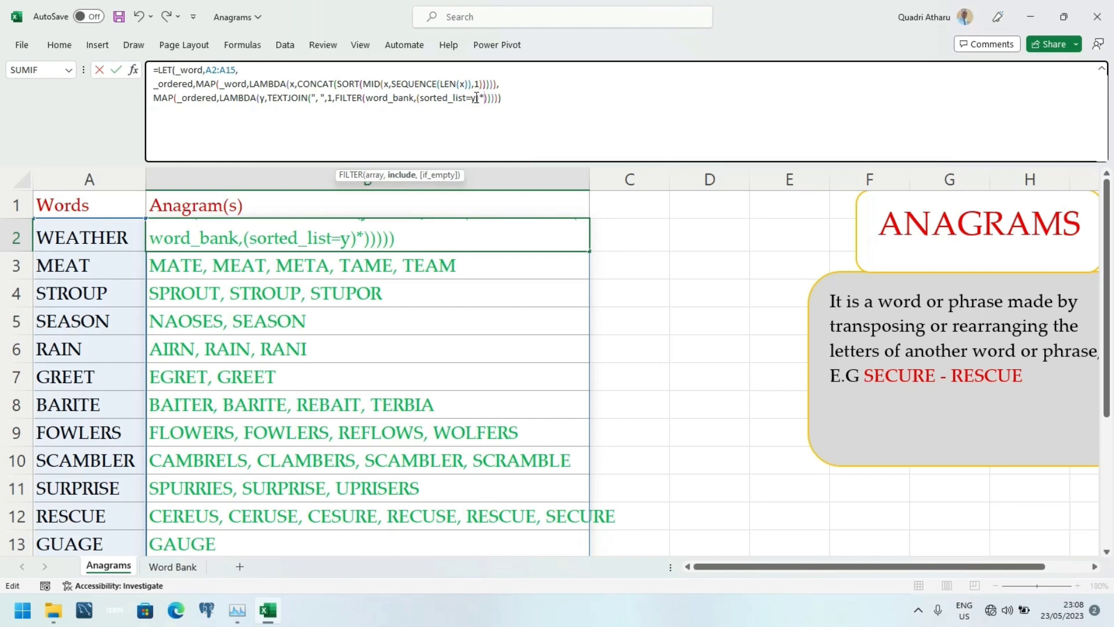
pyautogui.write('wor')
pyautogui.press('Tab')
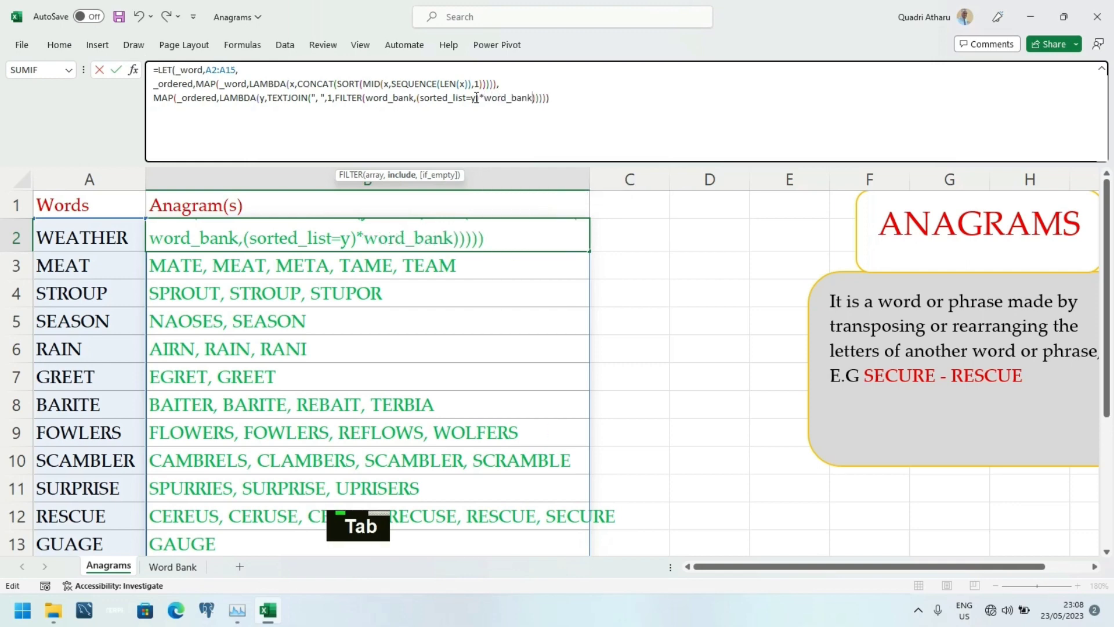
pyautogui.write('=')
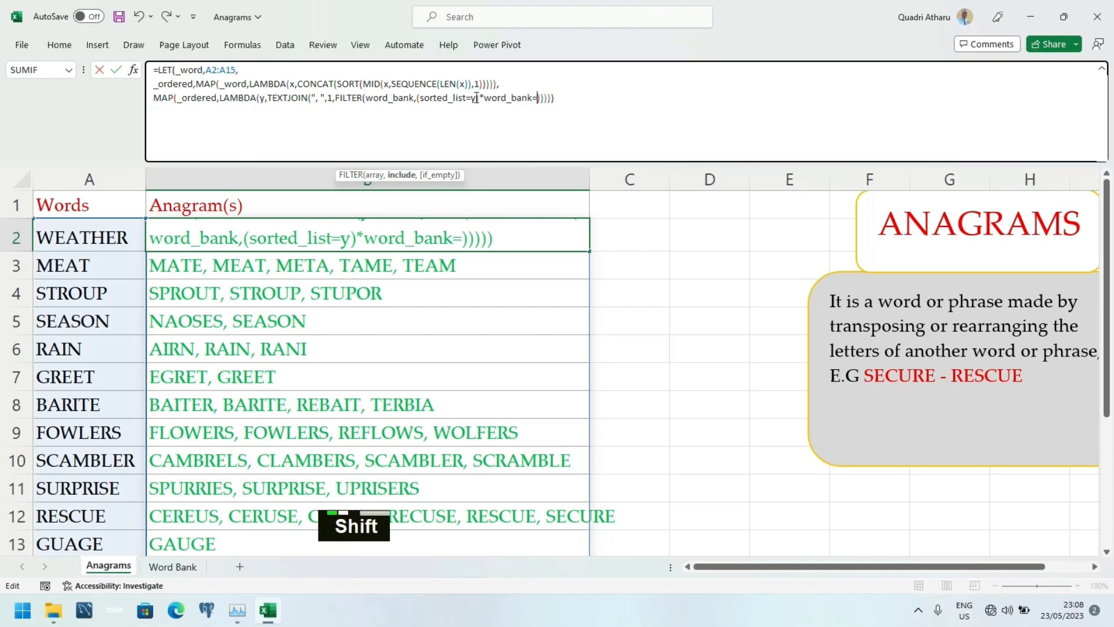
pyautogui.write('_')
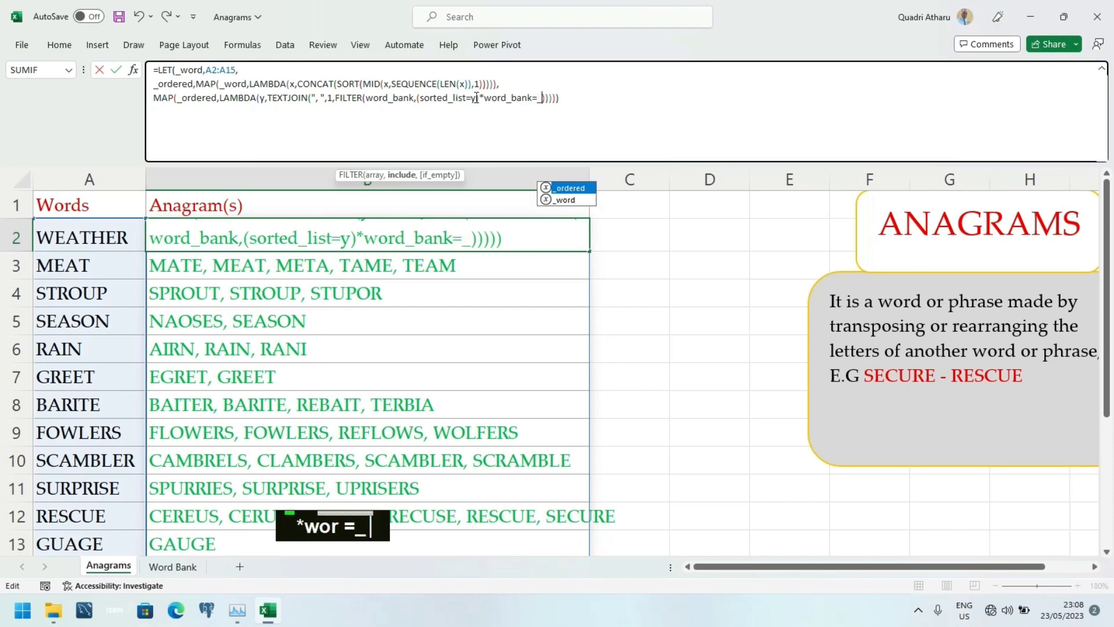
pyautogui.press('Down')
pyautogui.press('Tab')
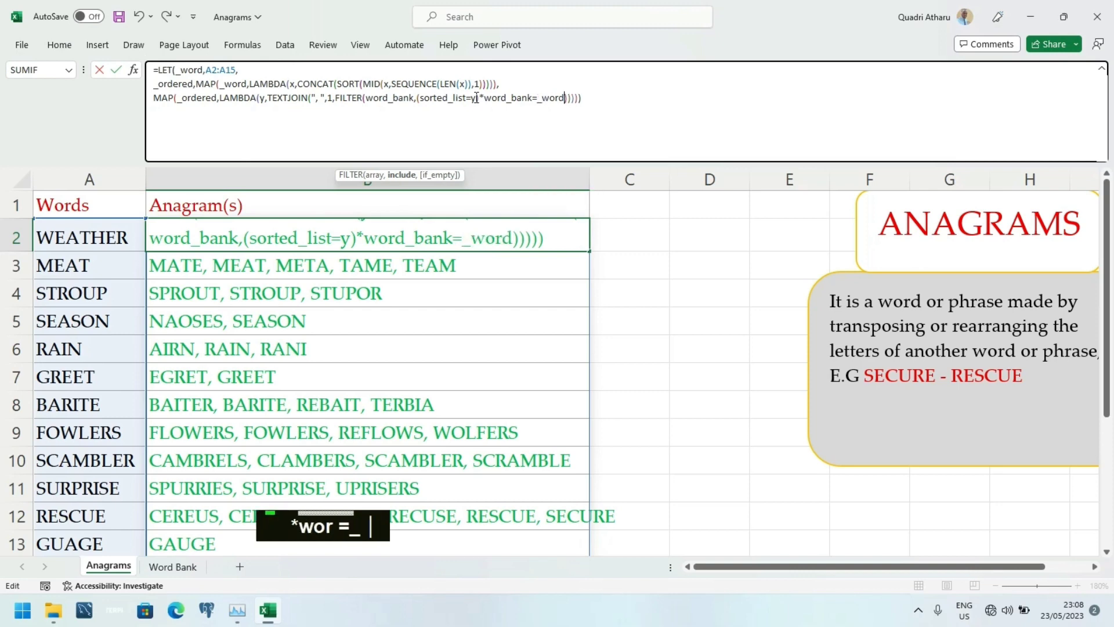
pyautogui.write(')')
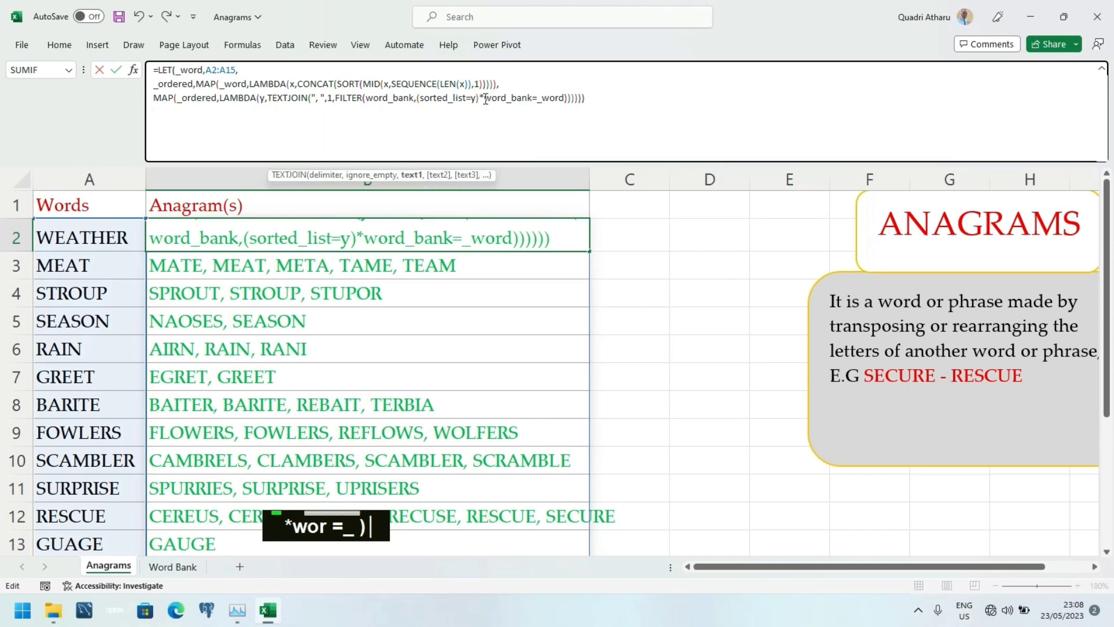
pyautogui.click(485, 97)
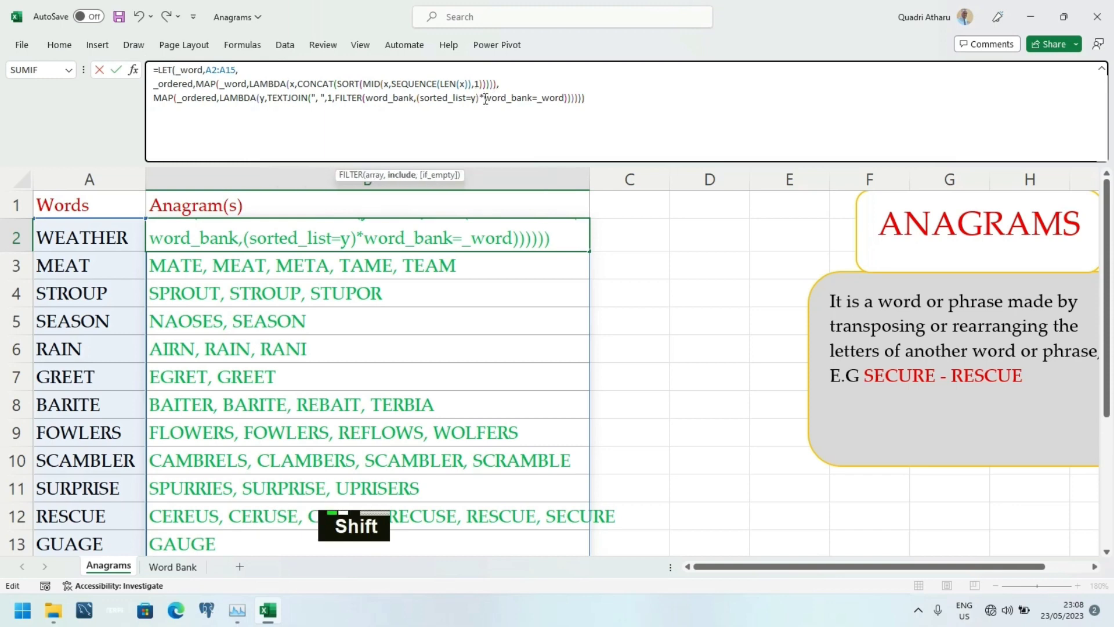
pyautogui.write('(')
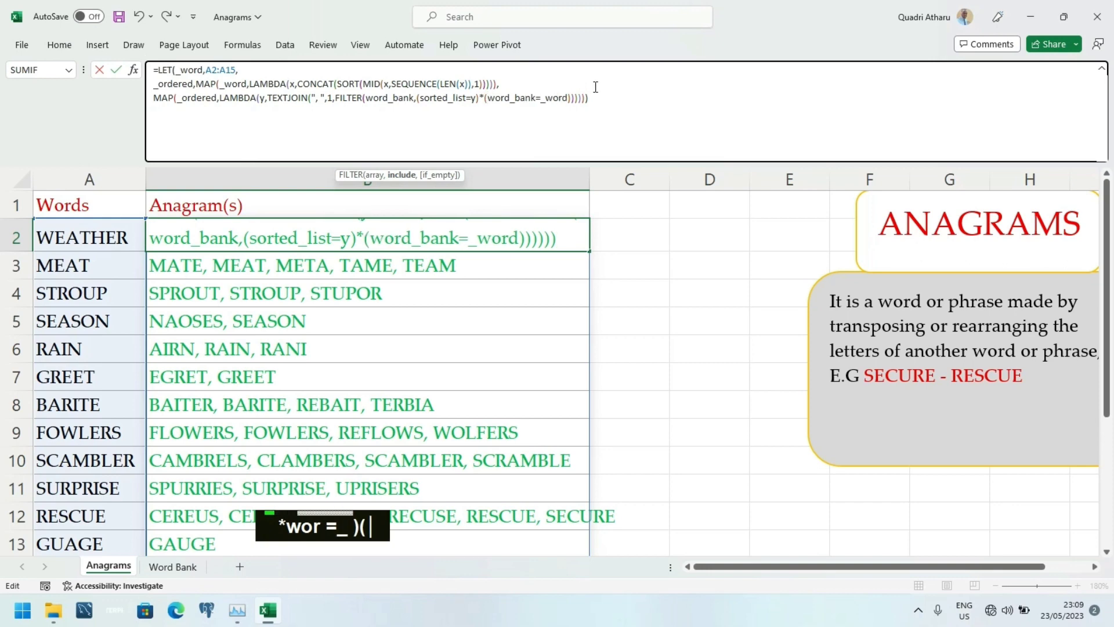
# - Give FILTER an empty string "" as its if_empty argument and commit the B2 formula
pyautogui.click(576, 98)
pyautogui.click(551, 94)
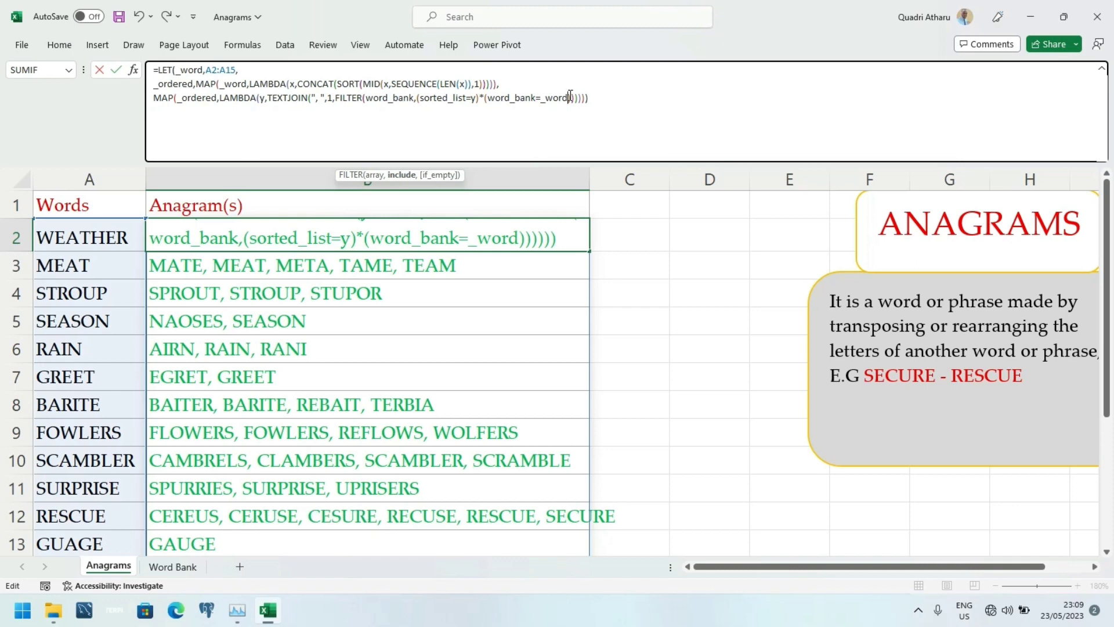
pyautogui.write(',')
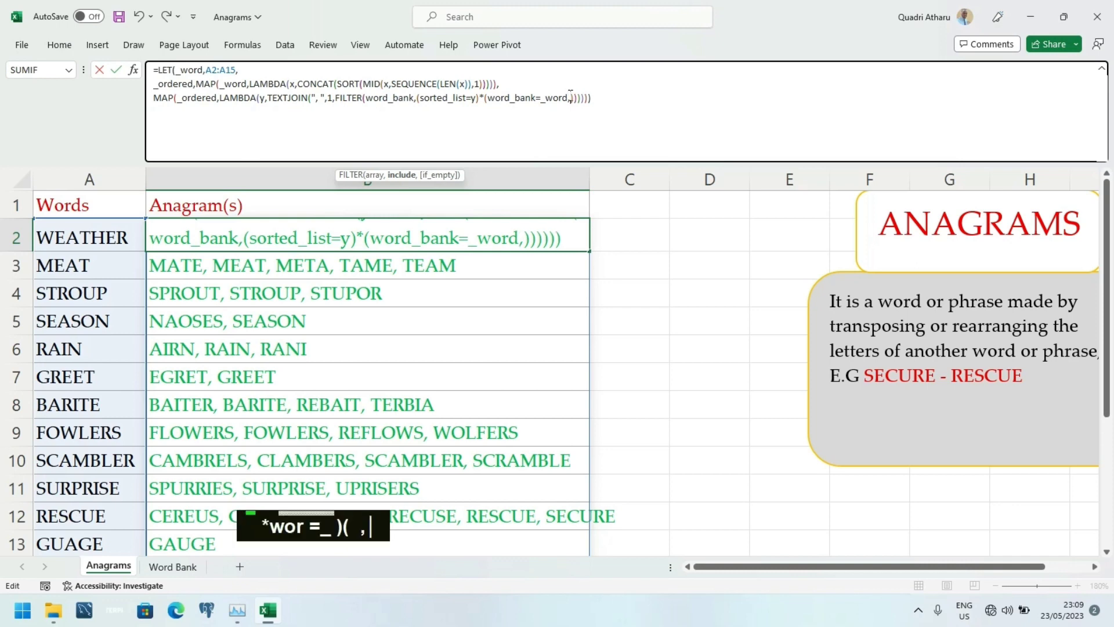
pyautogui.press('BackSpace')
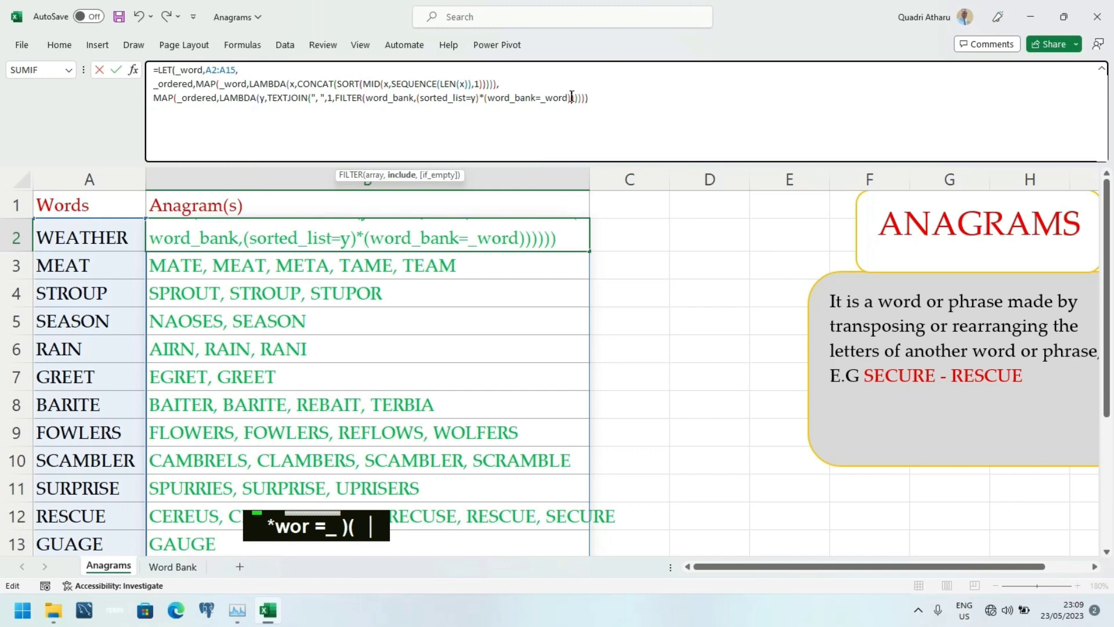
pyautogui.write(',')
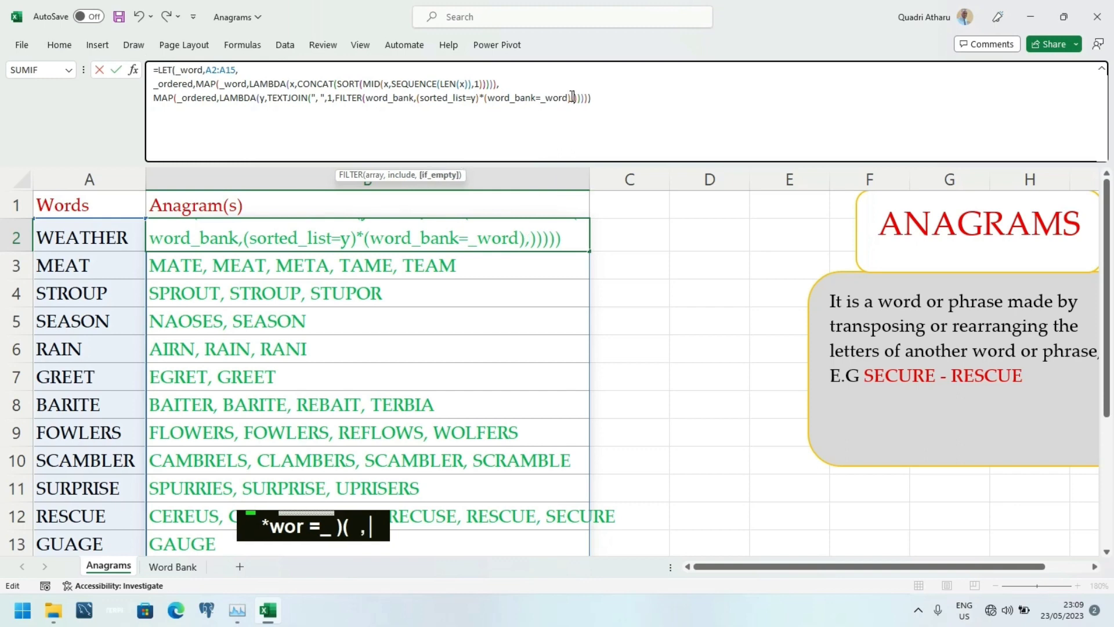
pyautogui.write('""')
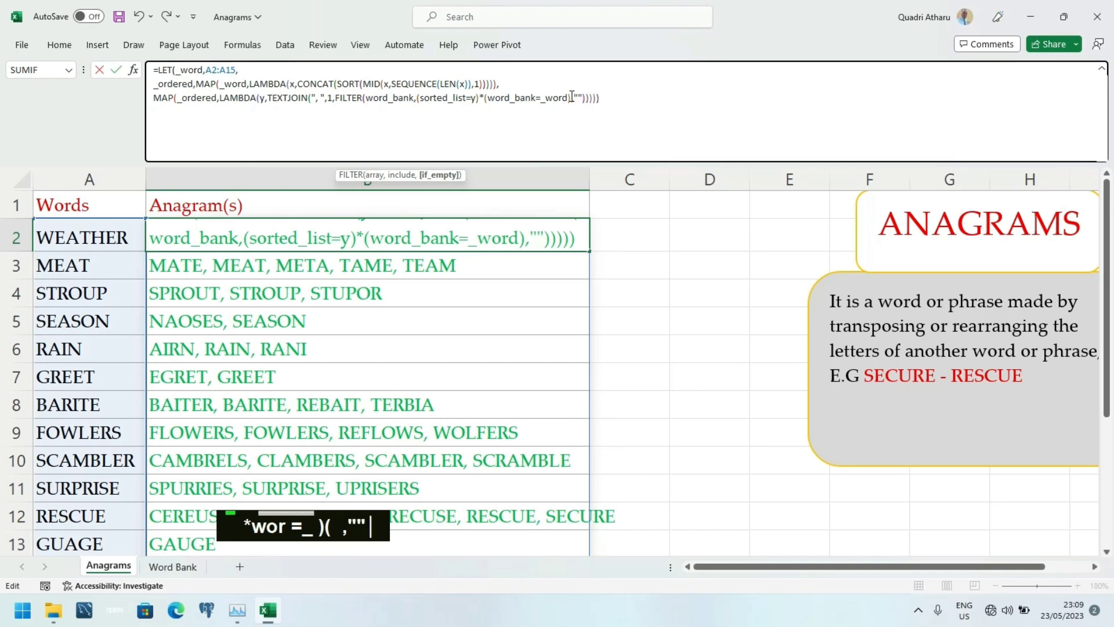
pyautogui.press('Return')
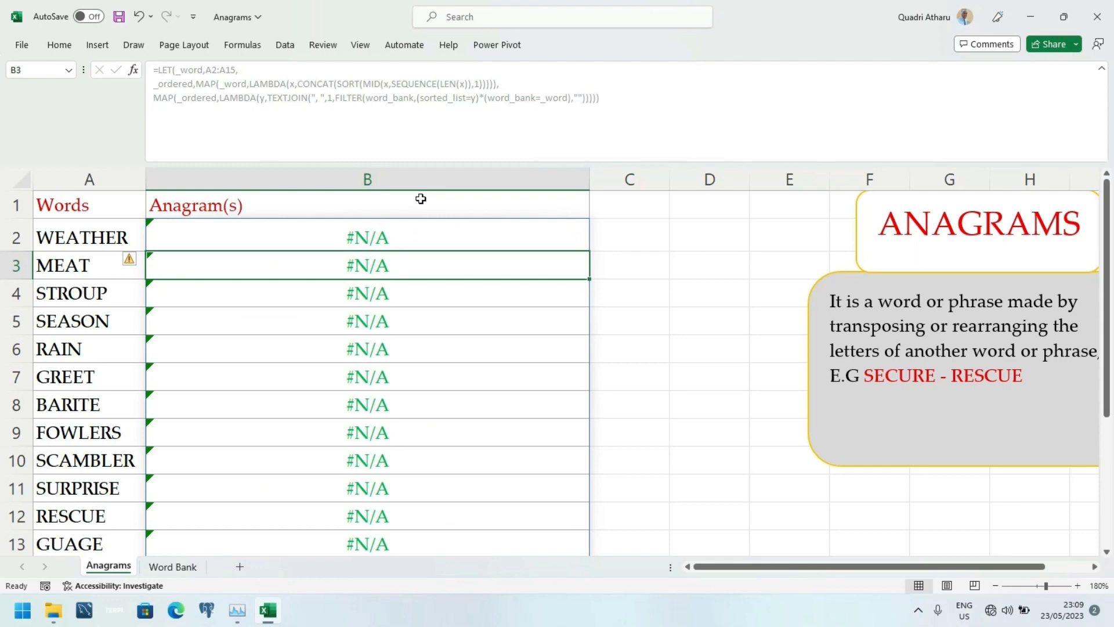
# - Undo the last edit of the B2 formula, restoring FILTER with only the sorted_list=y condition
pyautogui.hotkey('ctrl', 'z')
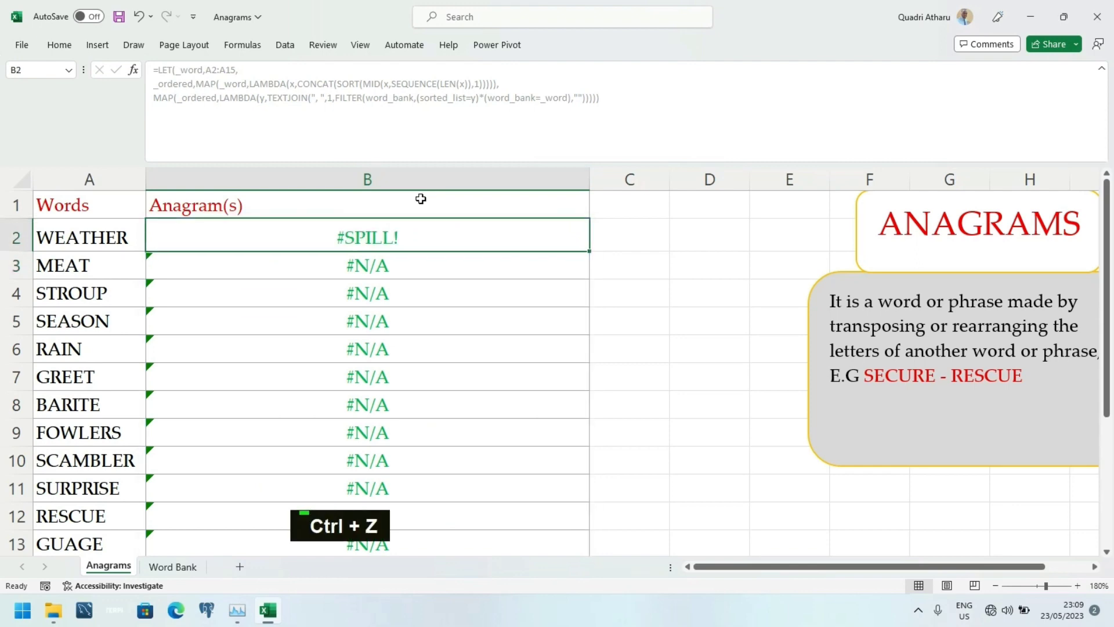
pyautogui.hotkey('ctrl', 'z')
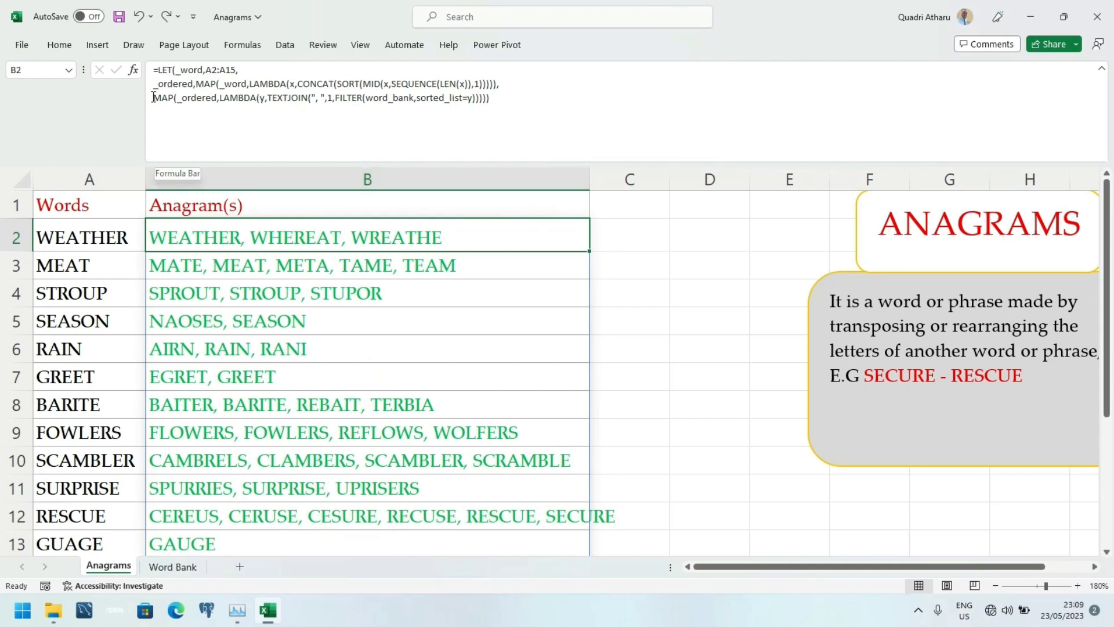
# - Name the final MAP calculation _allwords inside the LET function of B2
pyautogui.click(153, 98)
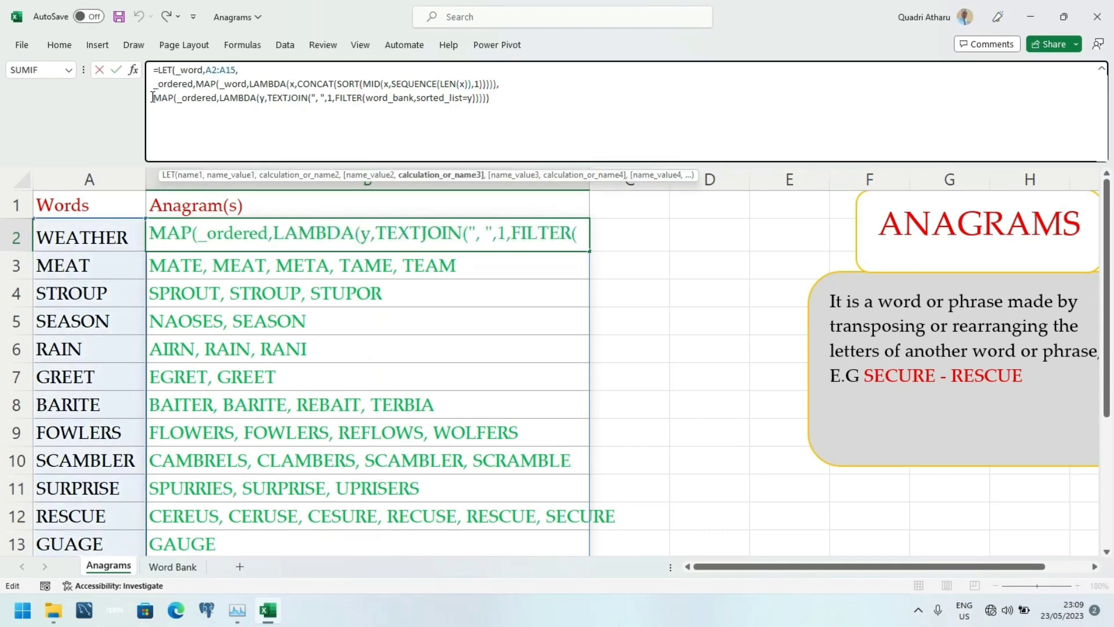
pyautogui.write('_a')
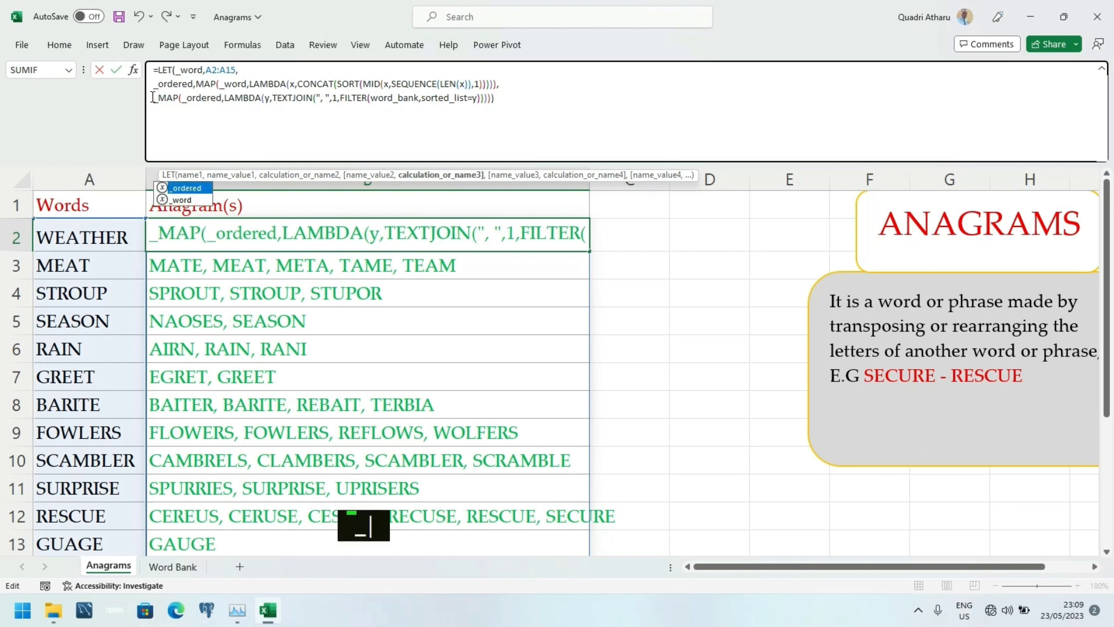
pyautogui.write('llwo')
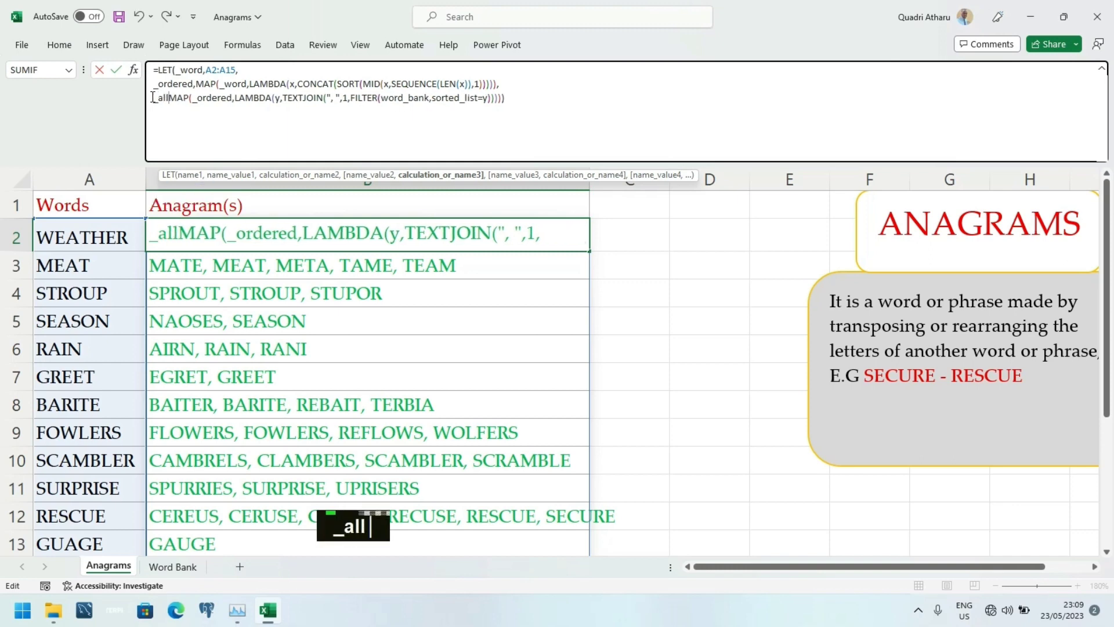
pyautogui.write('rds')
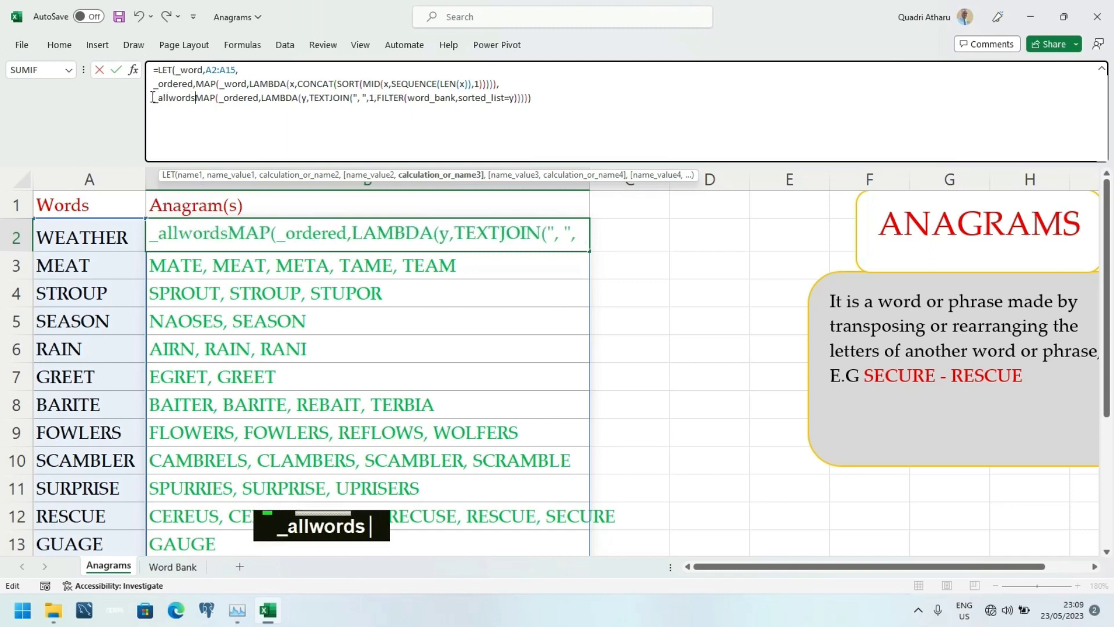
pyautogui.write(',')
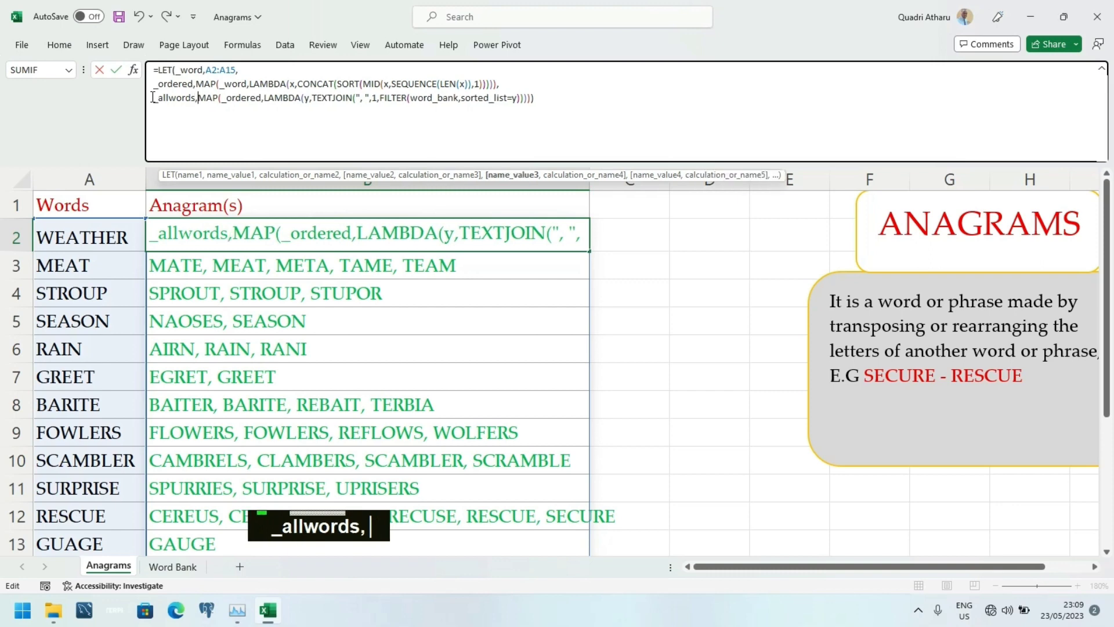
# - Replace the last closing parenthesis of the formula with a comma and start a new line for the next LET argument
pyautogui.click(545, 97)
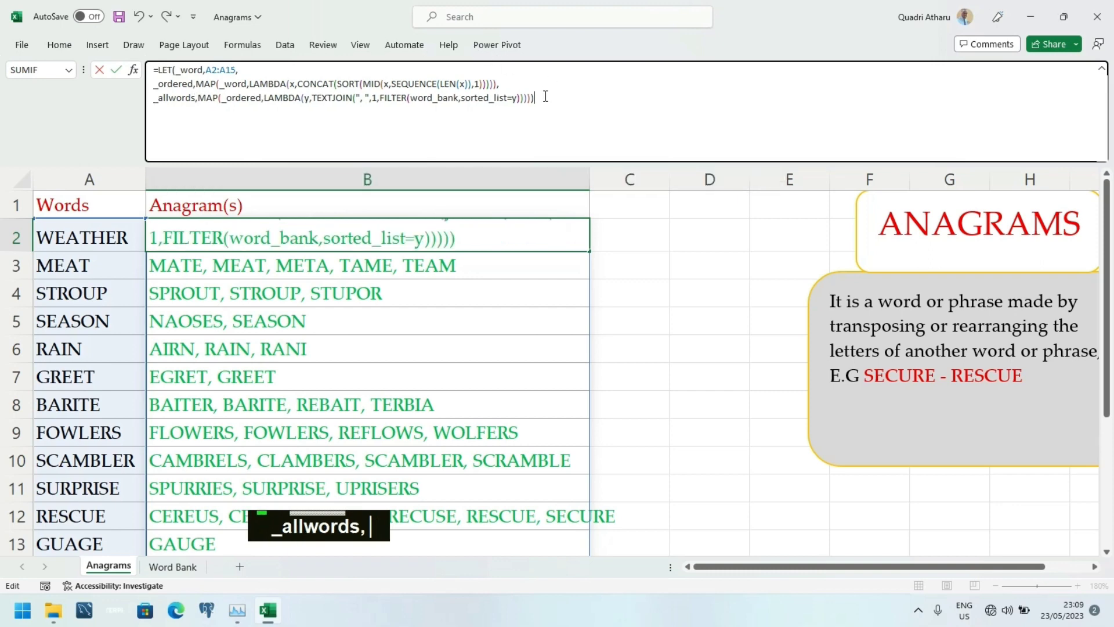
pyautogui.press('BackSpace')
pyautogui.write(',')
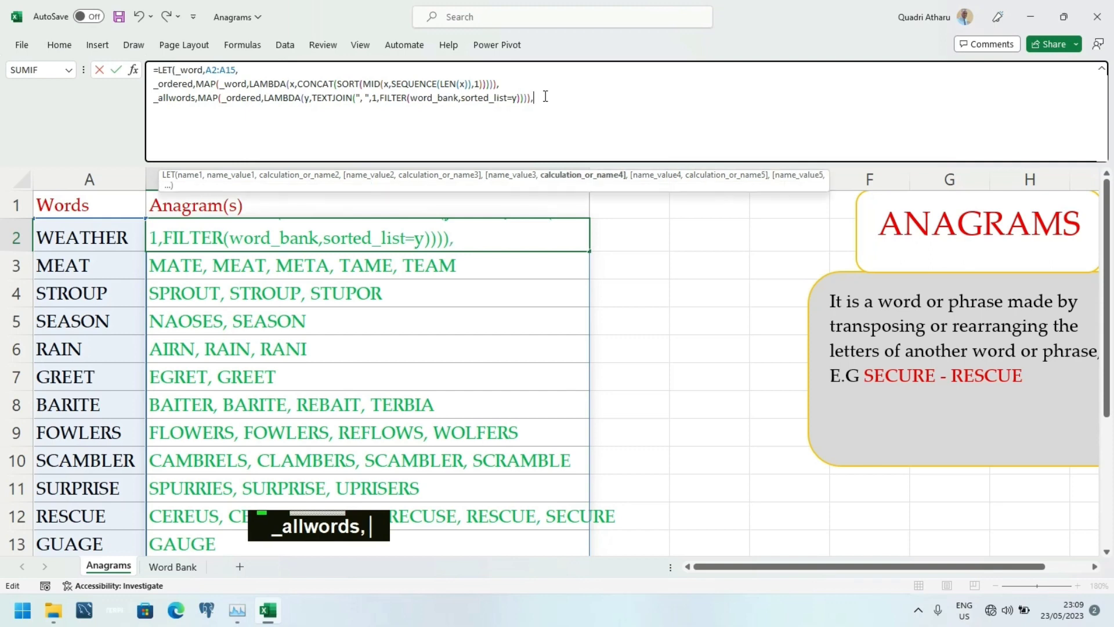
pyautogui.hotkey('alt', 'Return')
pyautogui.press('capslock')
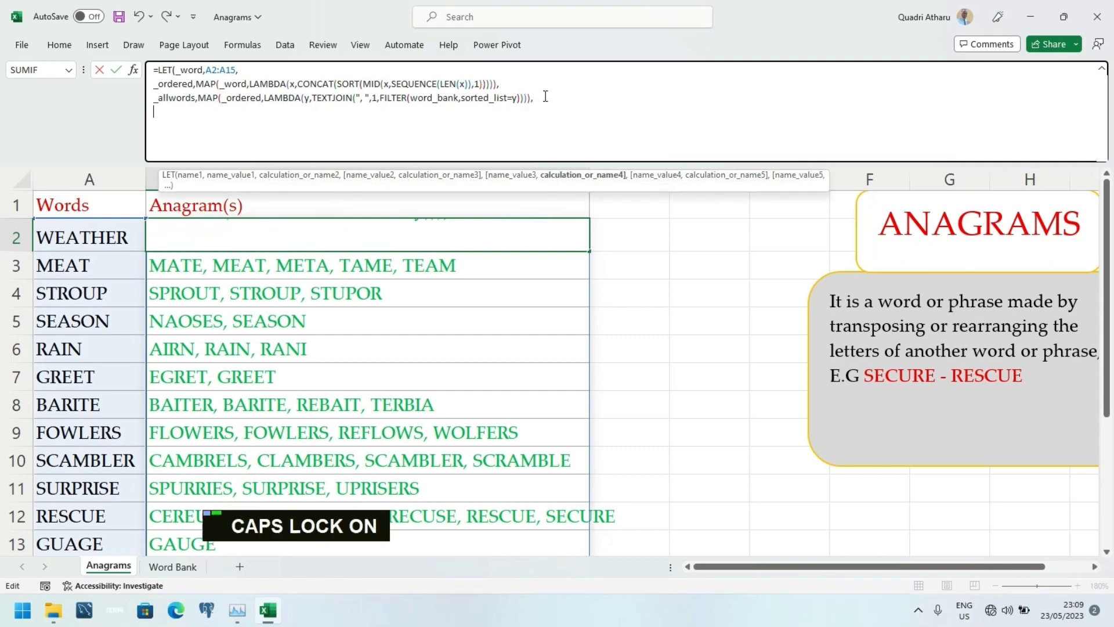
pyautogui.write('FIL')
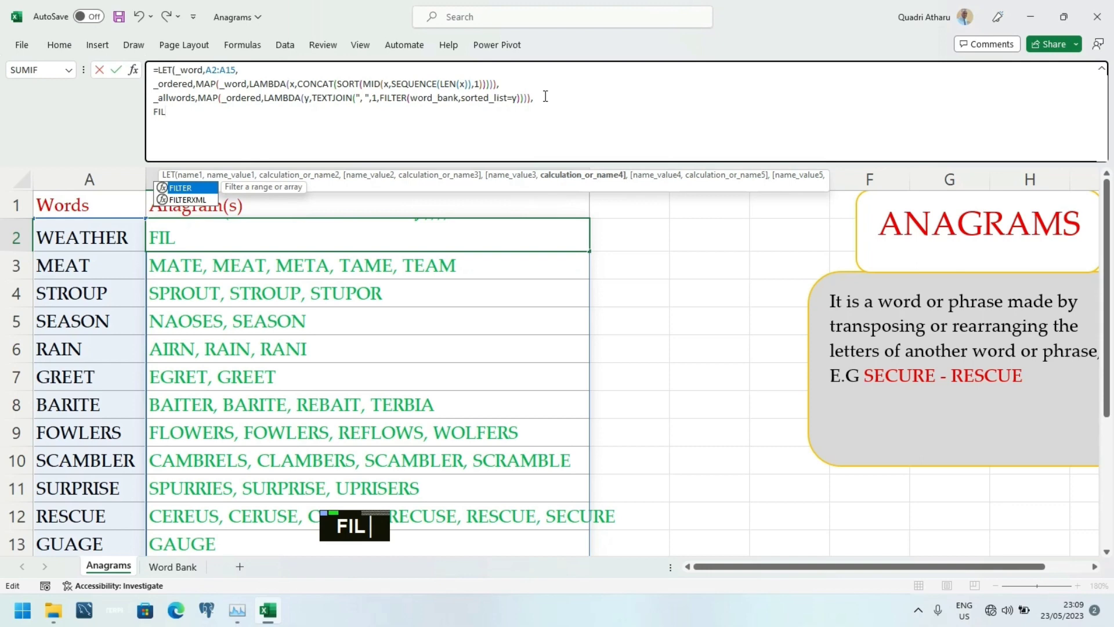
pyautogui.press('Tab')
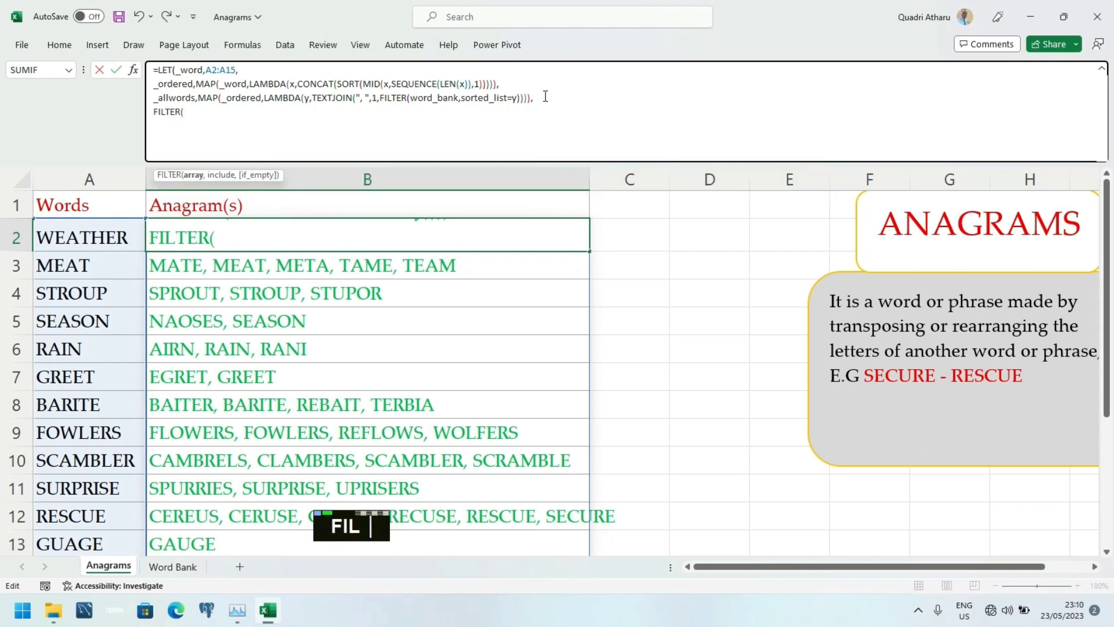
pyautogui.press('BackSpace')
pyautogui.press('BackSpace')
pyautogui.press('BackSpace')
pyautogui.press('BackSpace')
pyautogui.press('BackSpace')
pyautogui.press('BackSpace')
pyautogui.press('BackSpace')
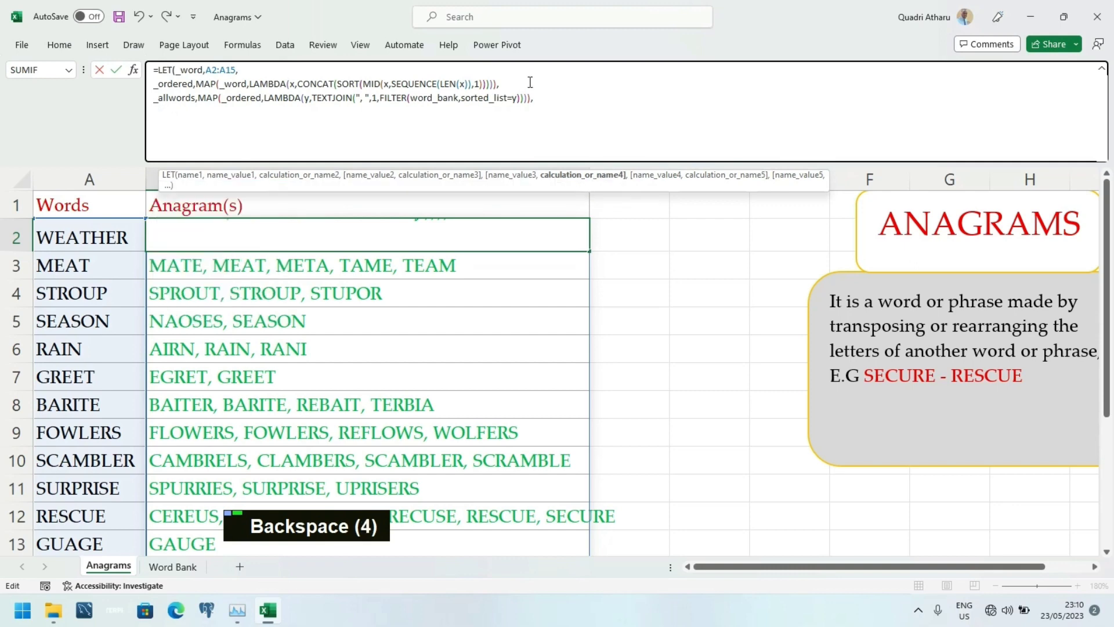
# - Remove the trailing line break, enclose FILTER's sorted_list=y condition in parentheses and append a multiplication operator after it
pyautogui.press('BackSpace')
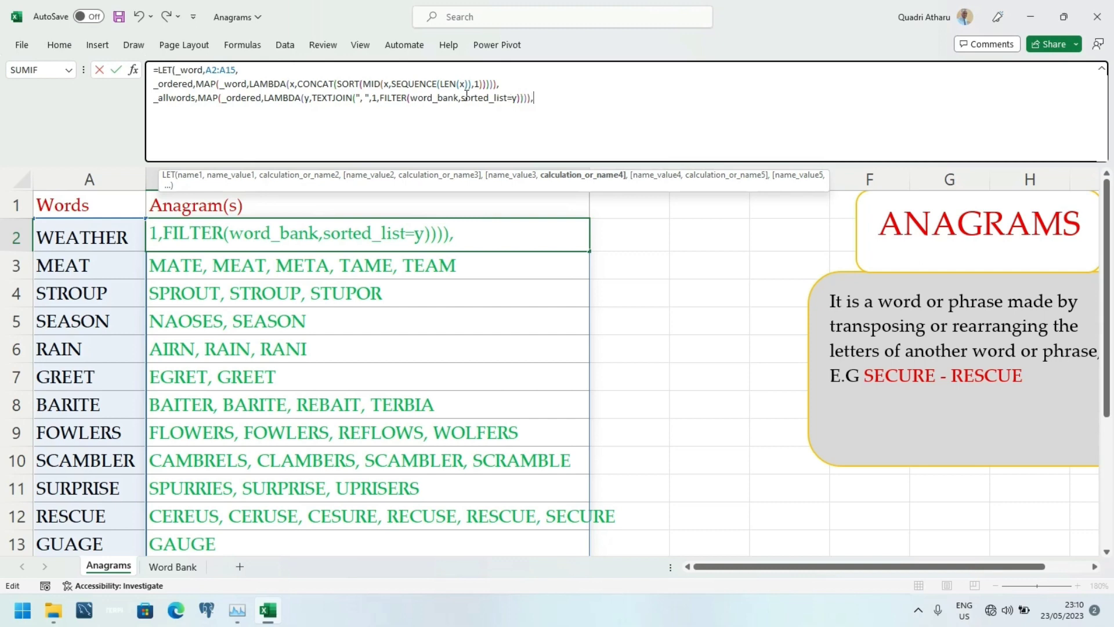
pyautogui.click(447, 95)
pyautogui.click(486, 98)
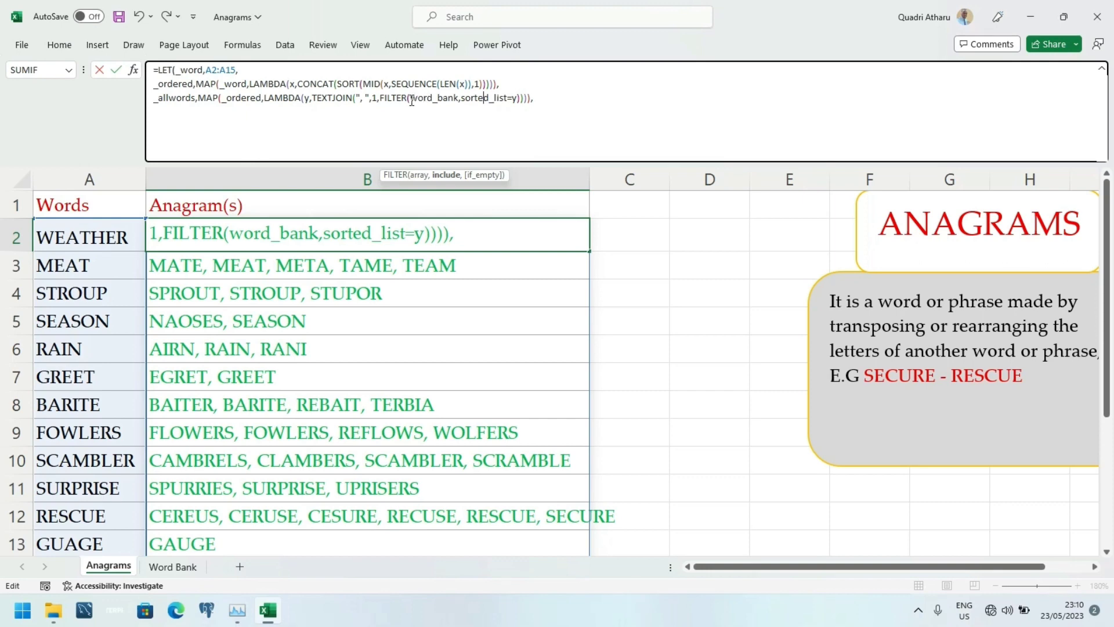
pyautogui.click(463, 97)
pyautogui.write('(')
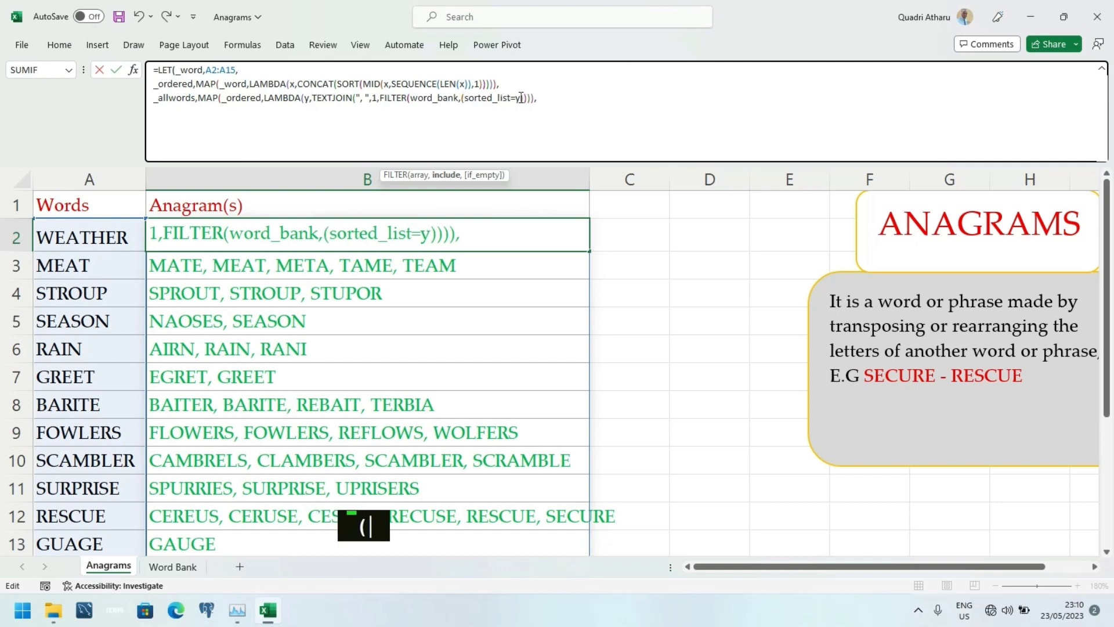
pyautogui.write(')')
pyautogui.write('*')
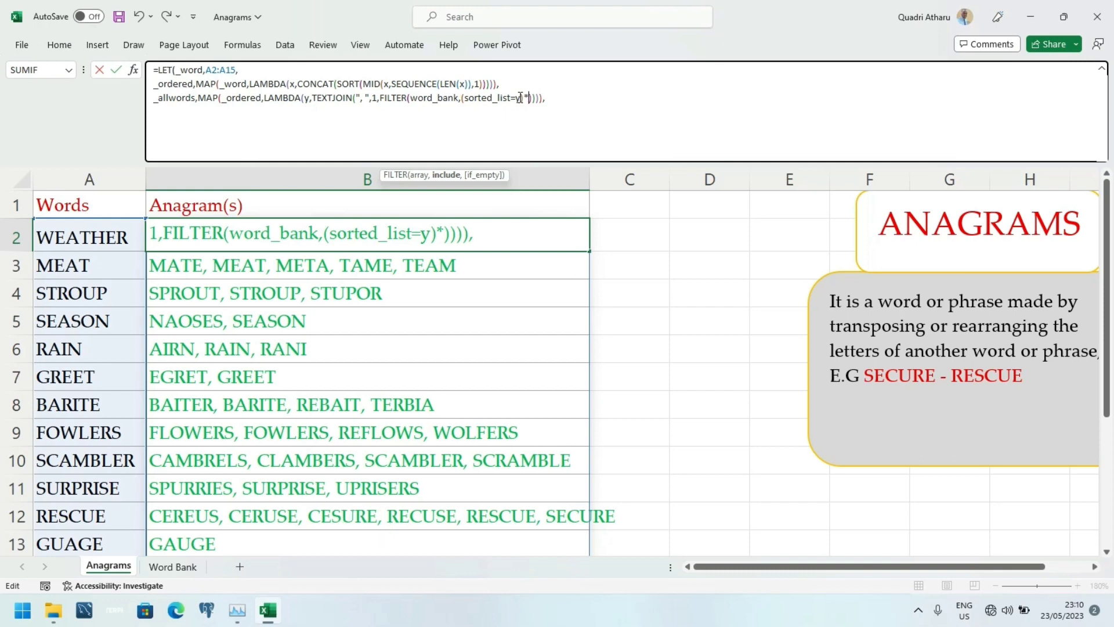
pyautogui.write('(w')
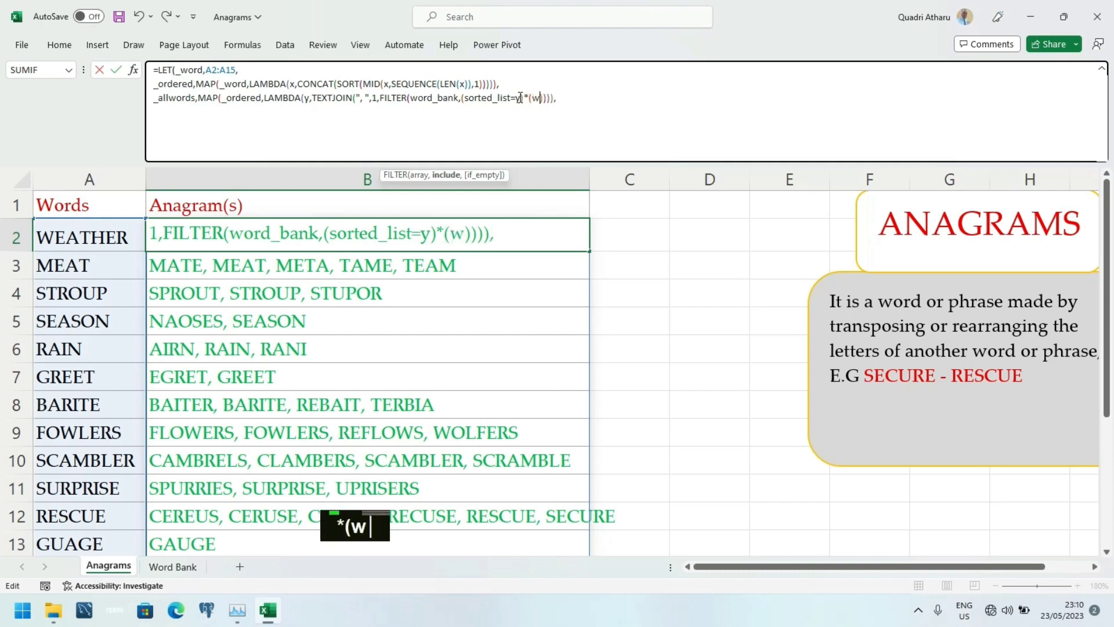
pyautogui.write('or')
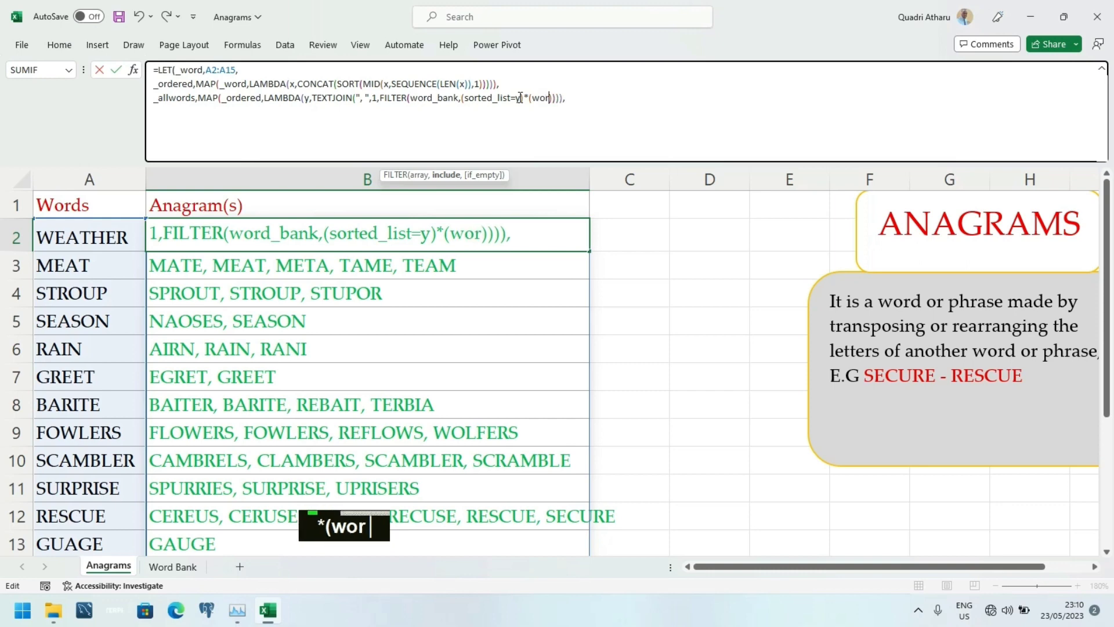
pyautogui.press('BackSpace')
pyautogui.press('BackSpace')
pyautogui.press('BackSpace')
pyautogui.press('BackSpace')
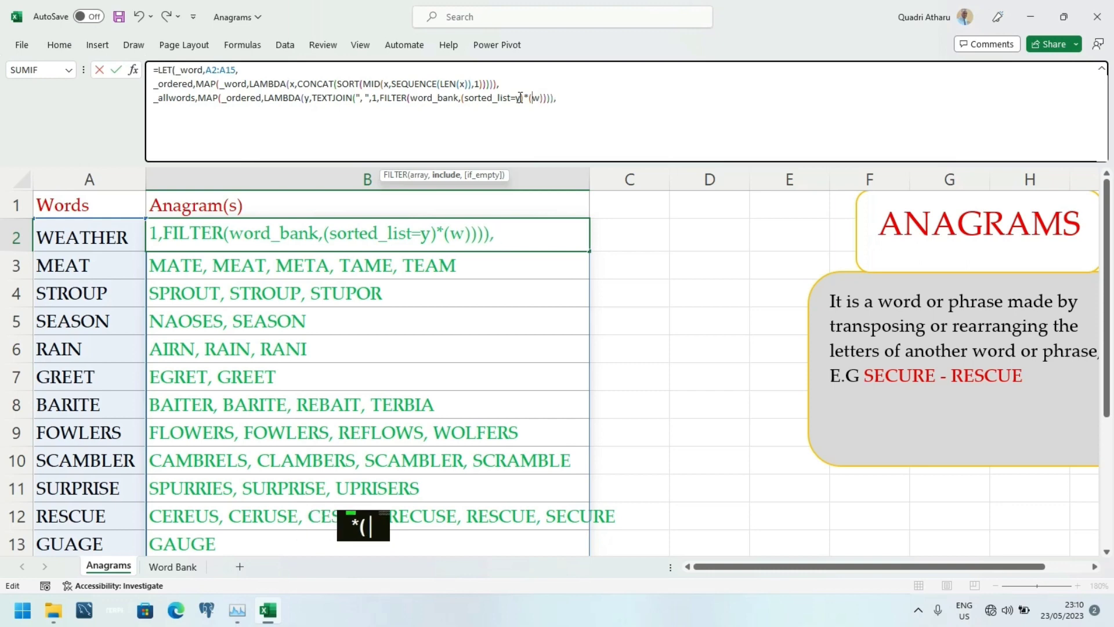
pyautogui.write('w')
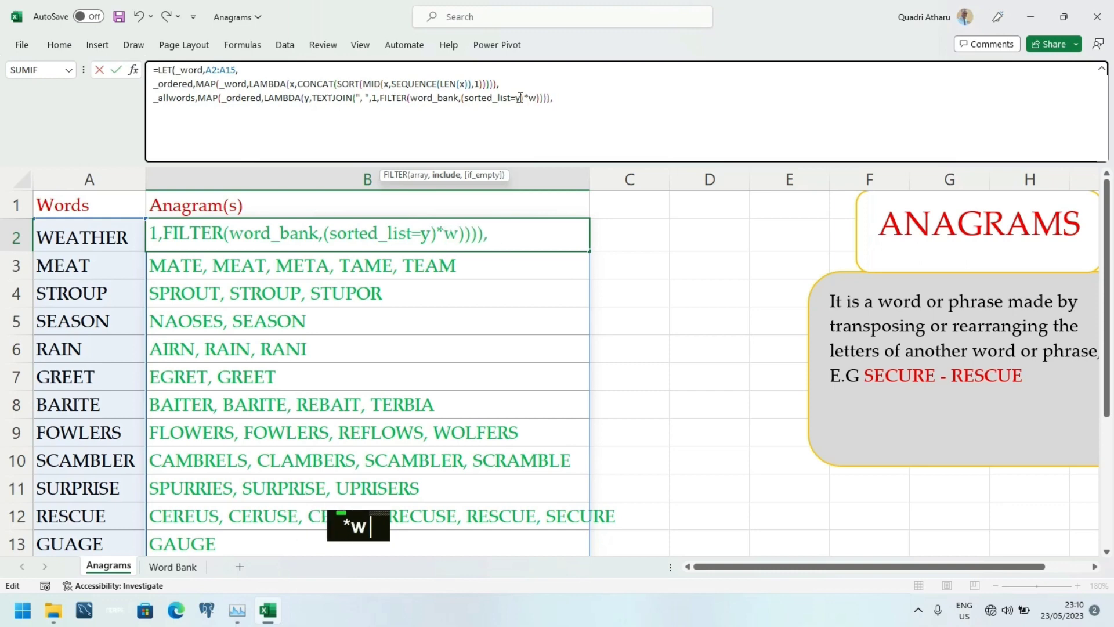
pyautogui.press('BackSpace')
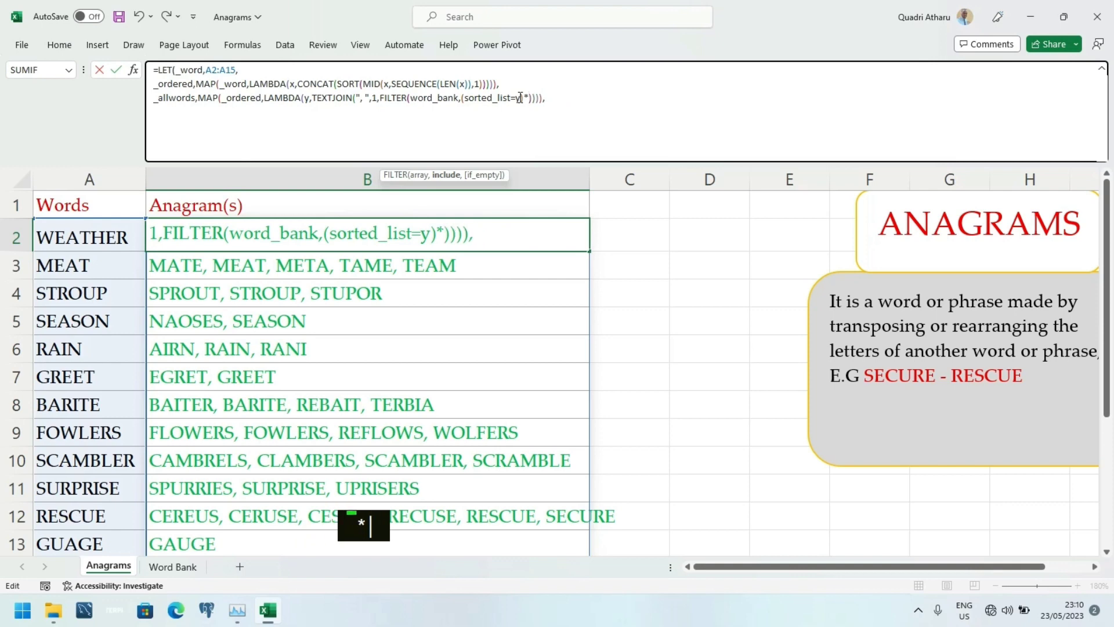
# - Add word_bank=_word as FILTER's second condition, inserting the defined name word_bank and an opening parenthesis before it
pyautogui.press('F3')
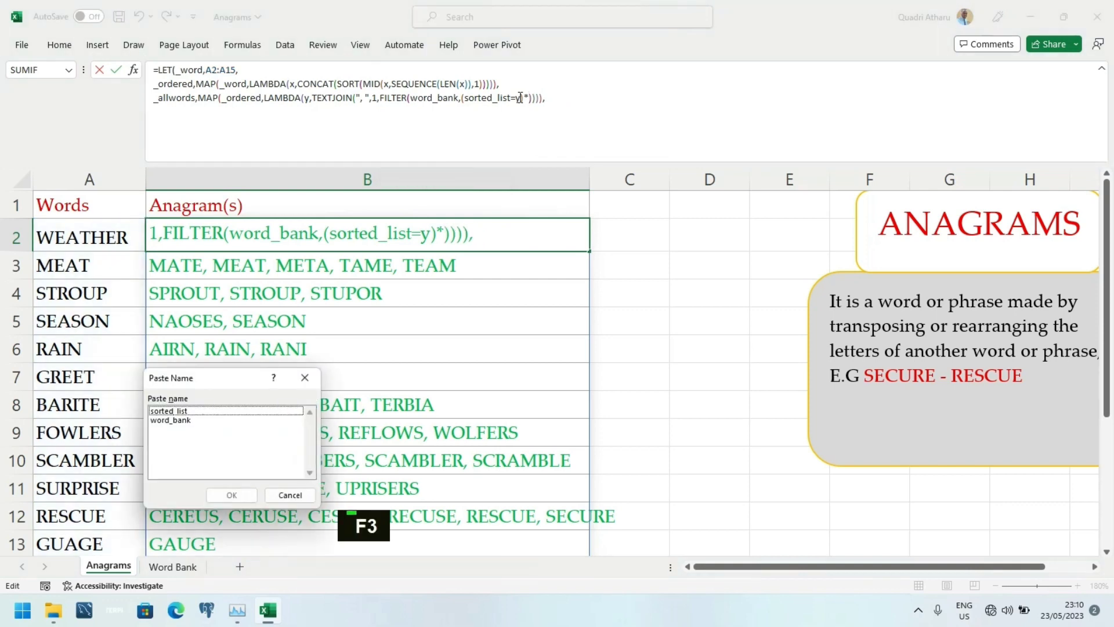
pyautogui.click(188, 420)
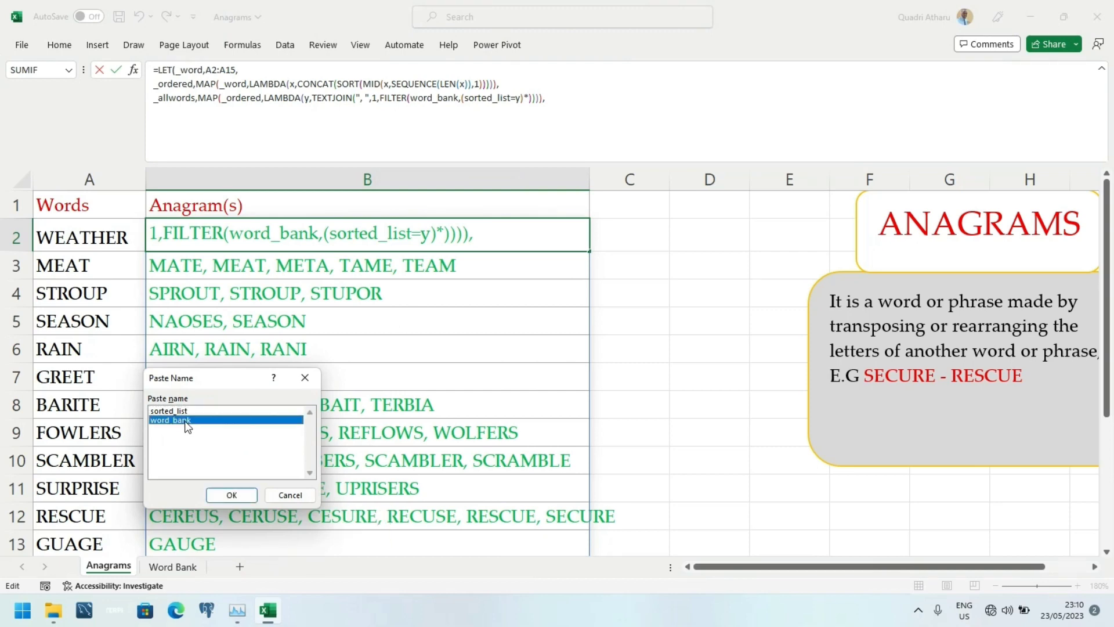
pyautogui.click(244, 495)
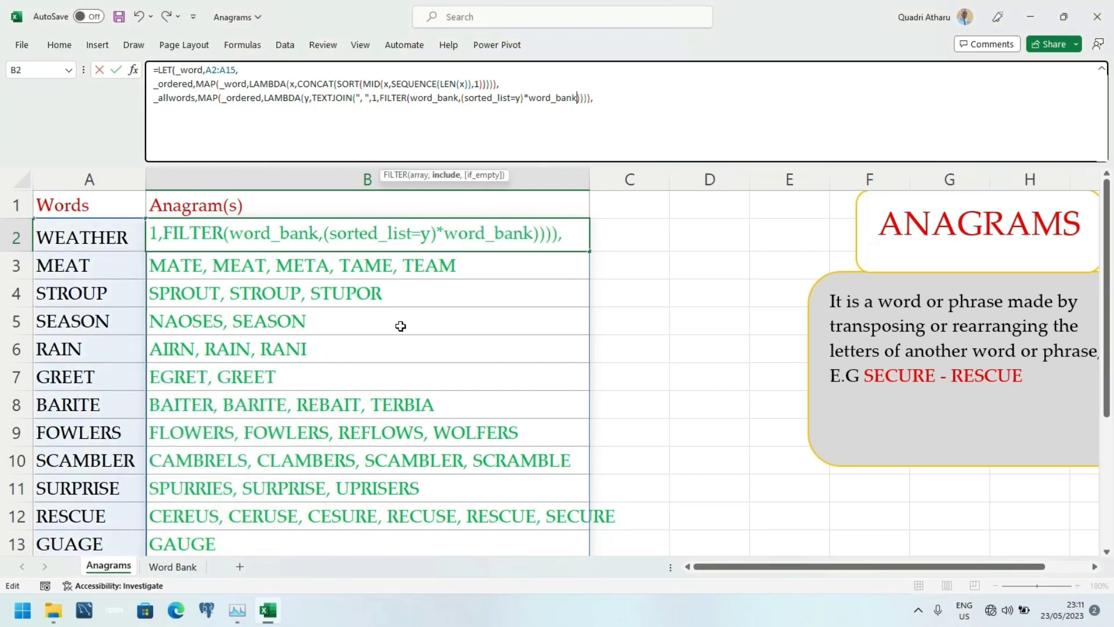
pyautogui.write('=_')
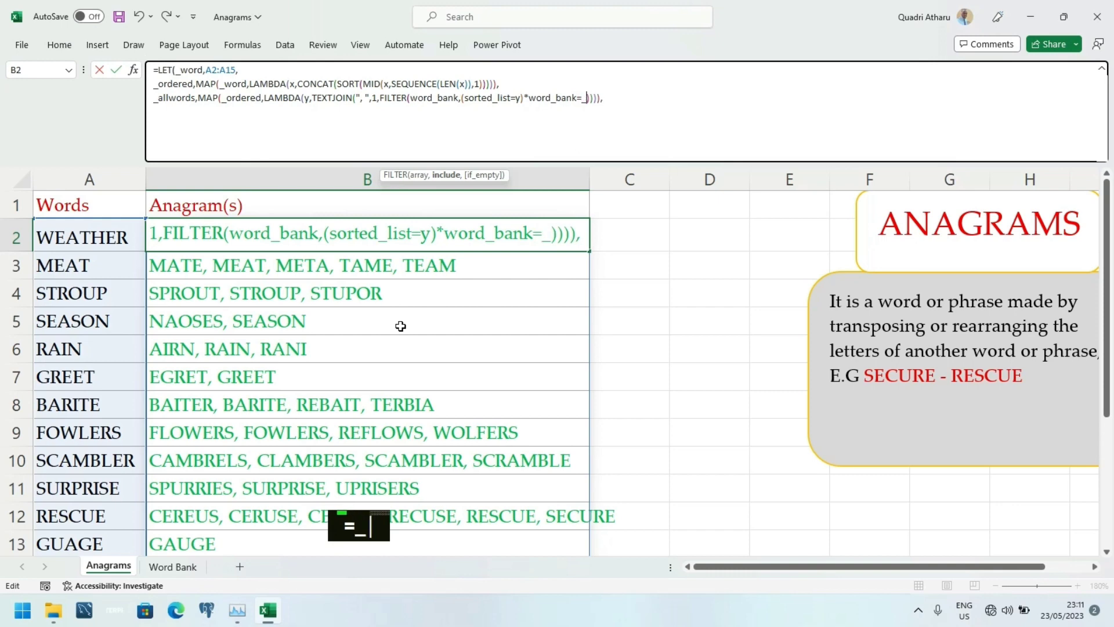
pyautogui.write('w')
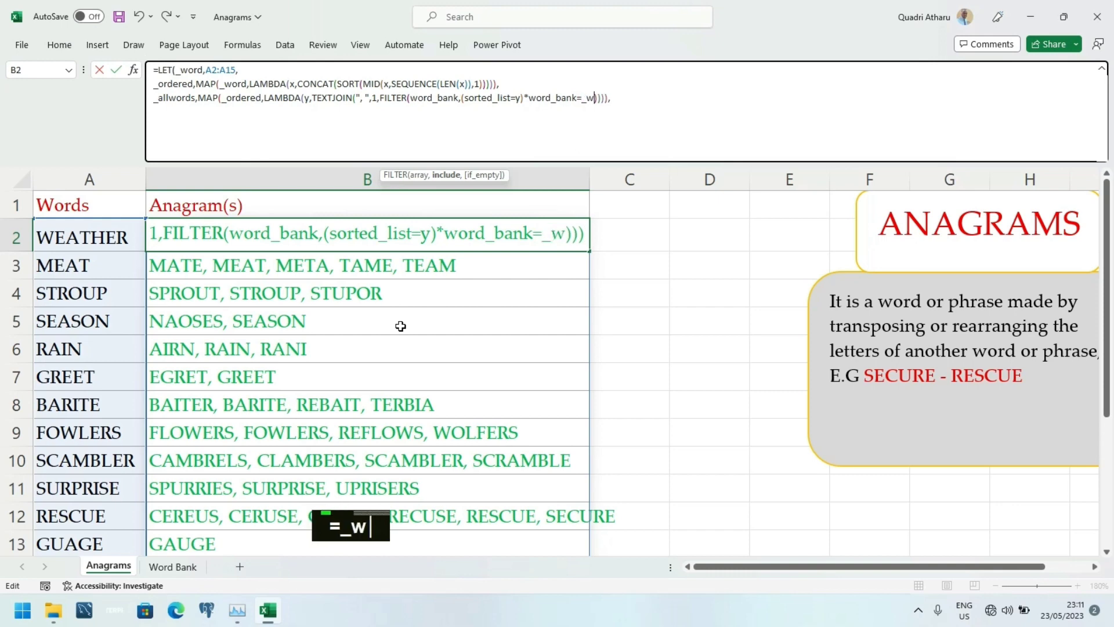
pyautogui.write('or')
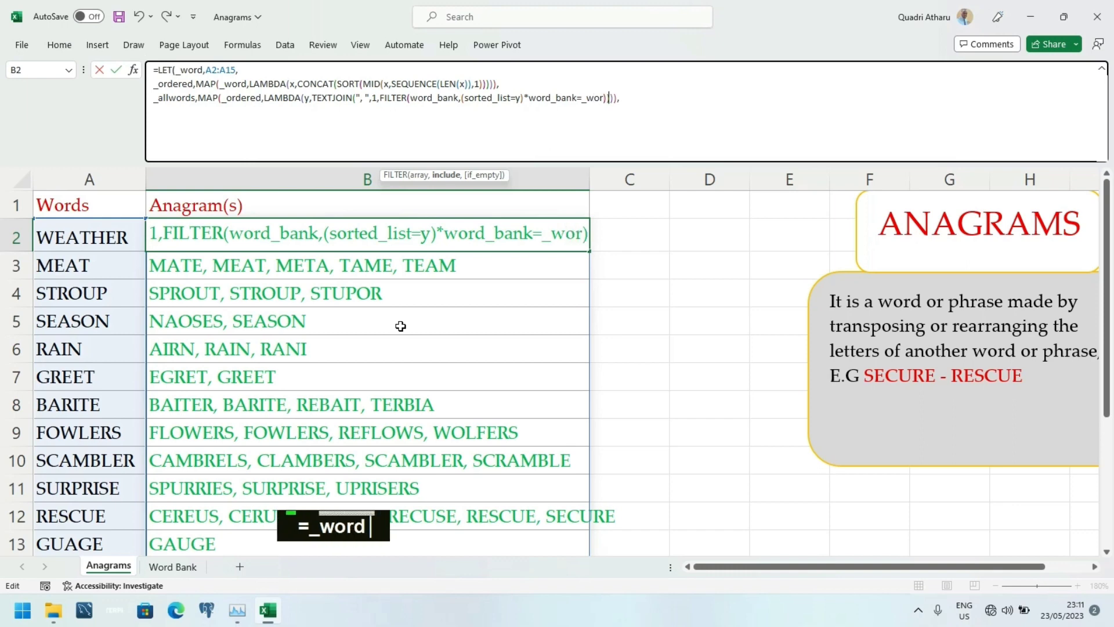
pyautogui.write('d')
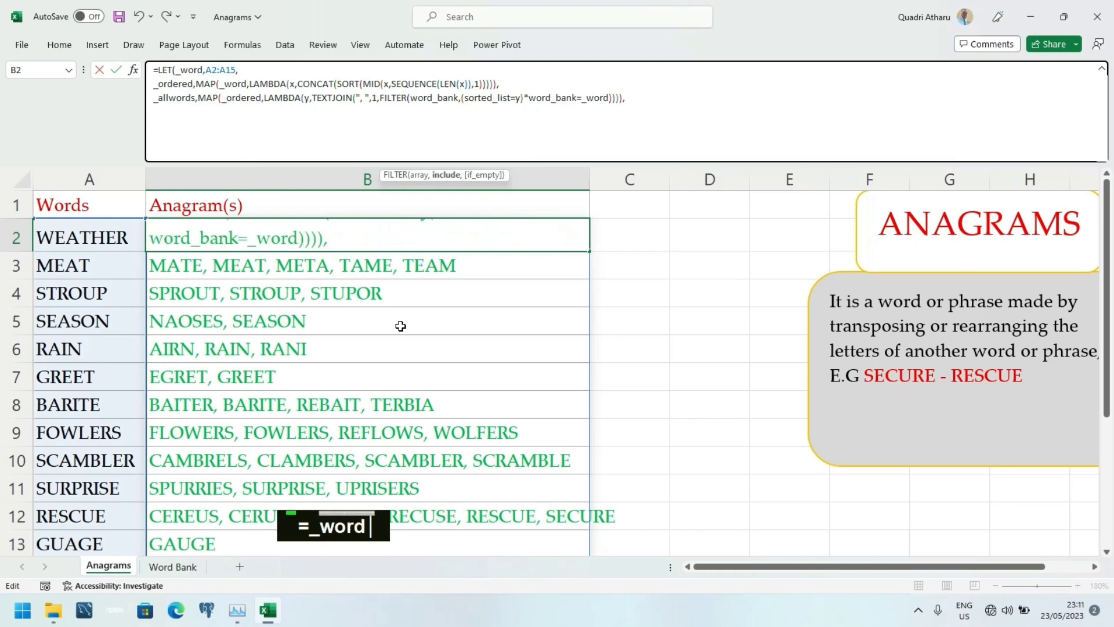
pyautogui.click(528, 98)
pyautogui.write('(')
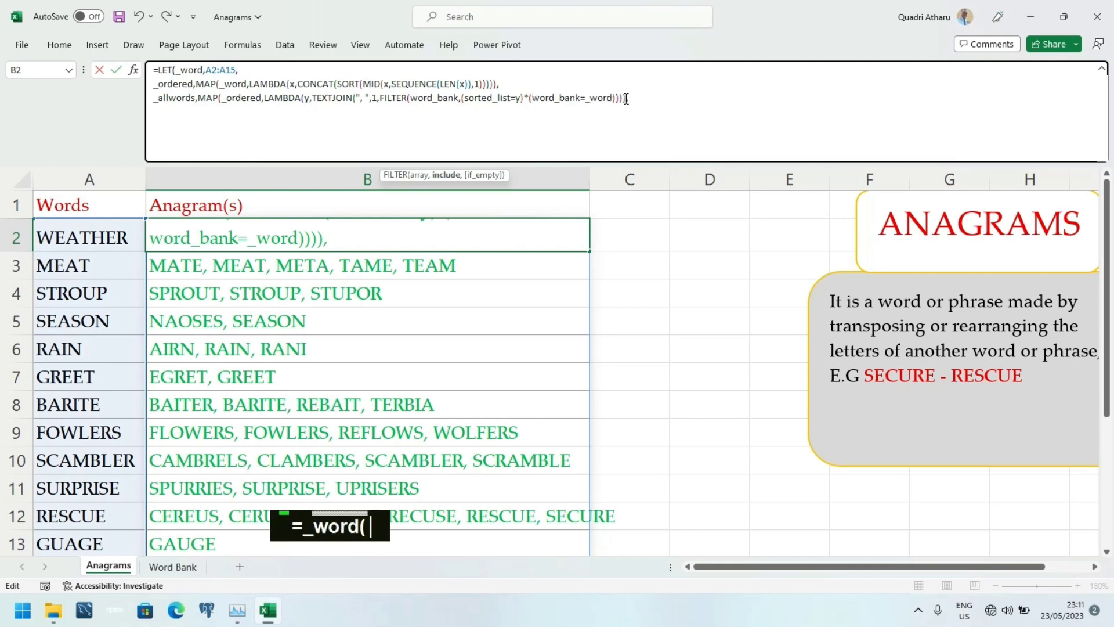
# - Replace the formula's trailing comma with a closing parenthesis and give FILTER an empty string "" as its if_empty argument
pyautogui.click(628, 98)
pyautogui.write(',')
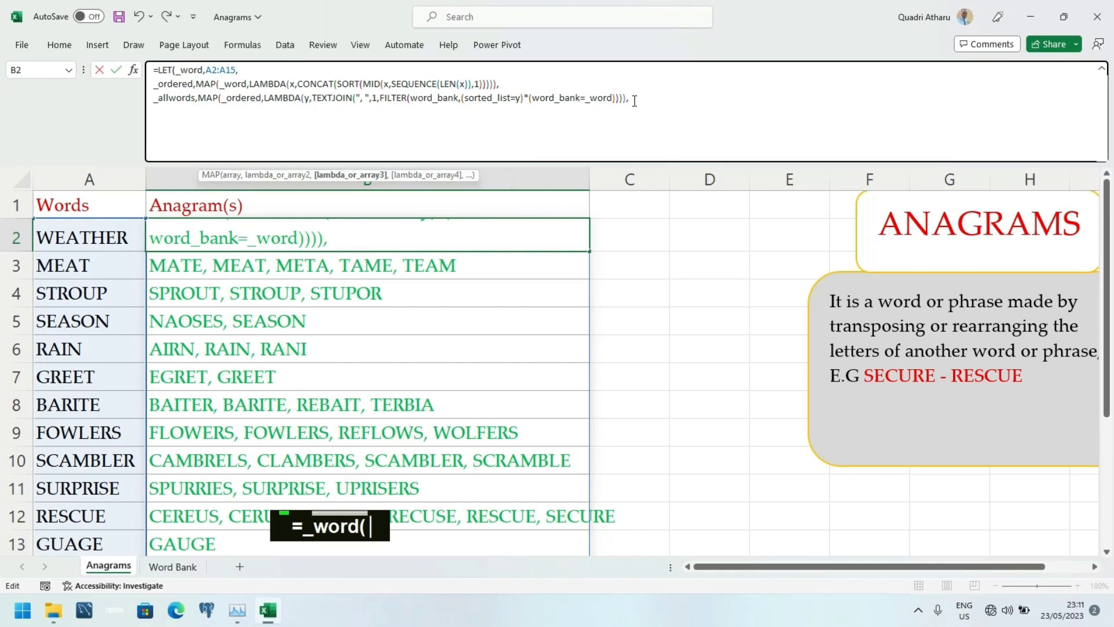
pyautogui.press('BackSpace')
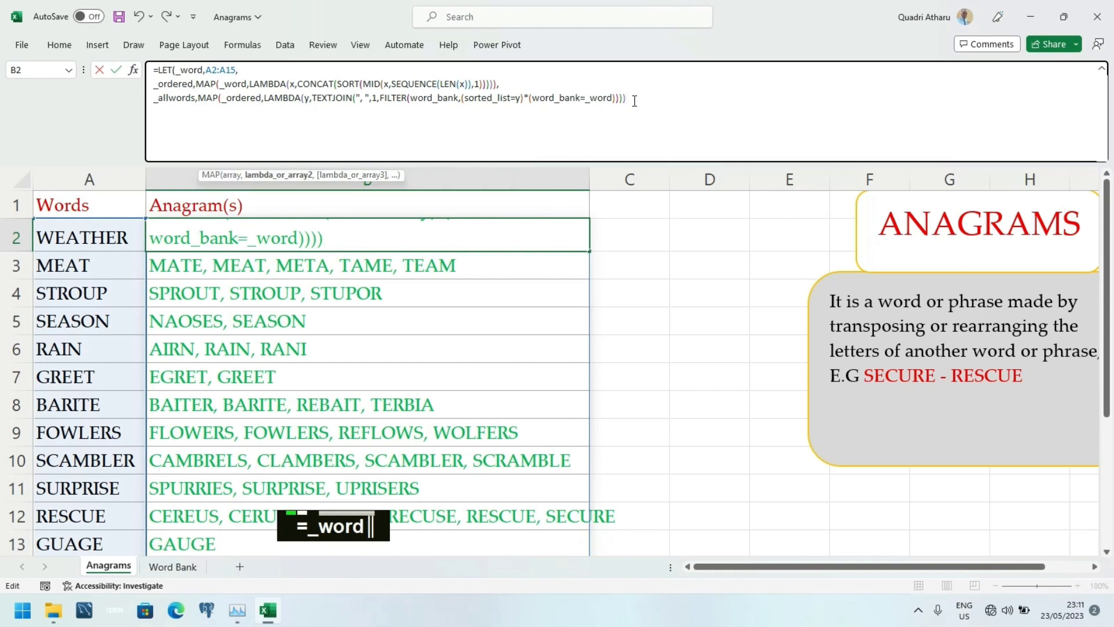
pyautogui.write(')')
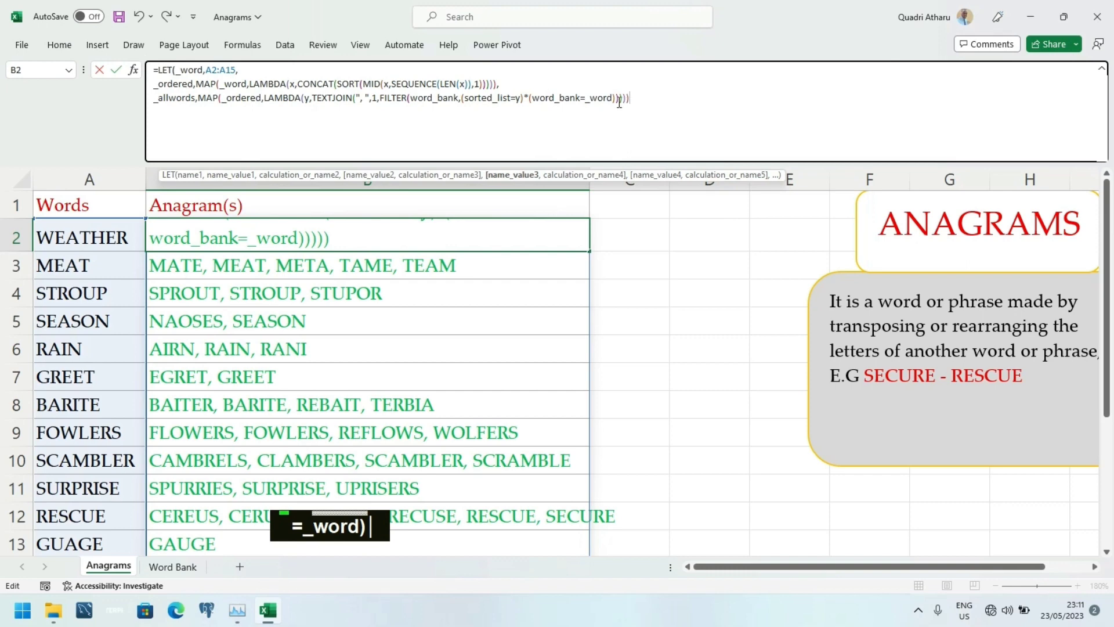
pyautogui.click(617, 99)
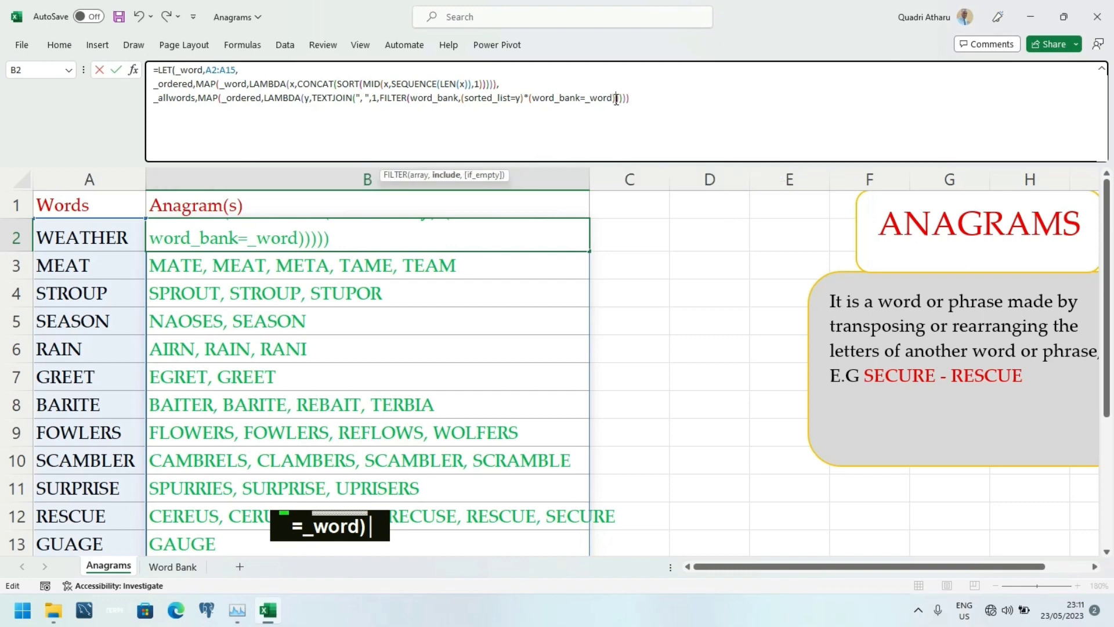
pyautogui.write(',""')
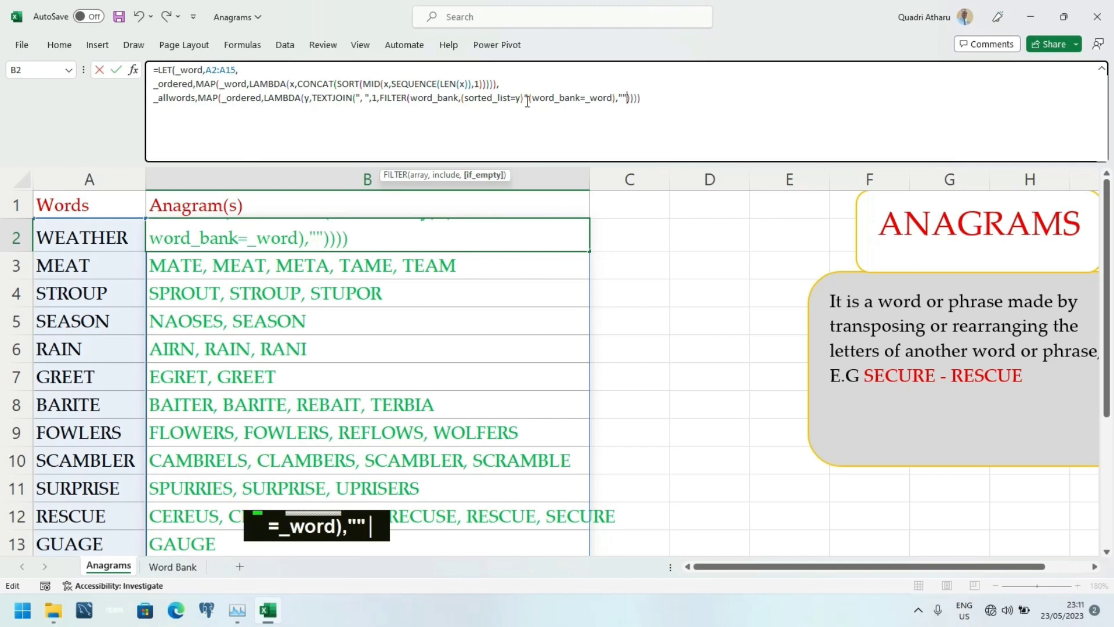
# - Remove the _allwords name and its comma so the second MAP becomes the final calculation of LET
pyautogui.click(200, 99)
pyautogui.press('BackSpace')
pyautogui.press('BackSpace')
pyautogui.press('BackSpace')
pyautogui.press('BackSpace')
pyautogui.press('BackSpace')
pyautogui.press('BackSpace')
pyautogui.press('BackSpace')
pyautogui.press('BackSpace')
pyautogui.press('BackSpace')
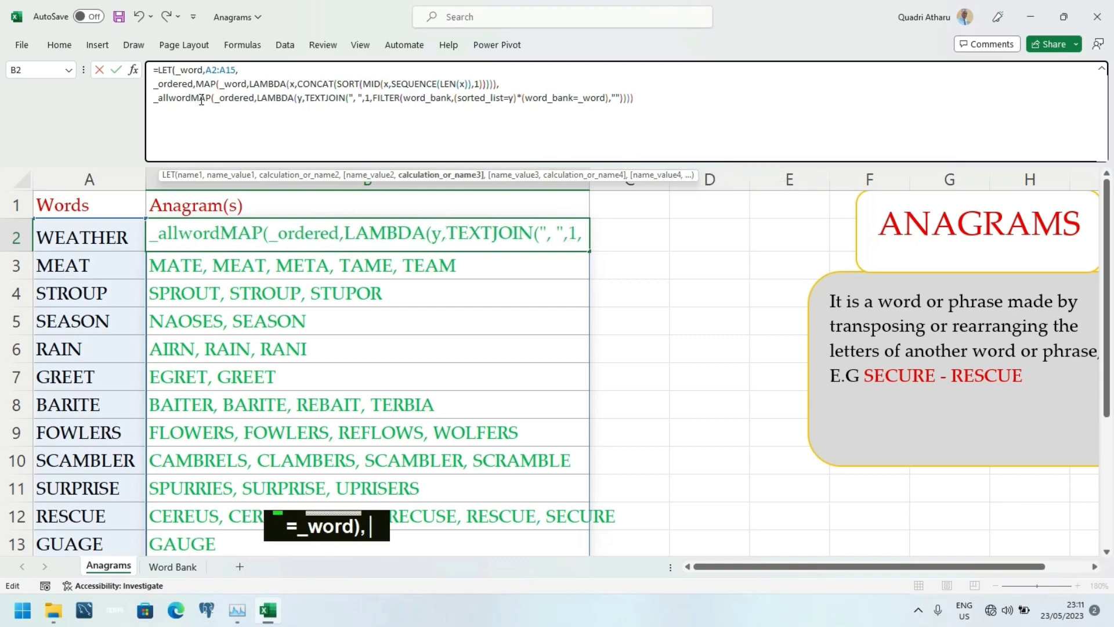
pyautogui.press('BackSpace')
pyautogui.press('BackSpace')
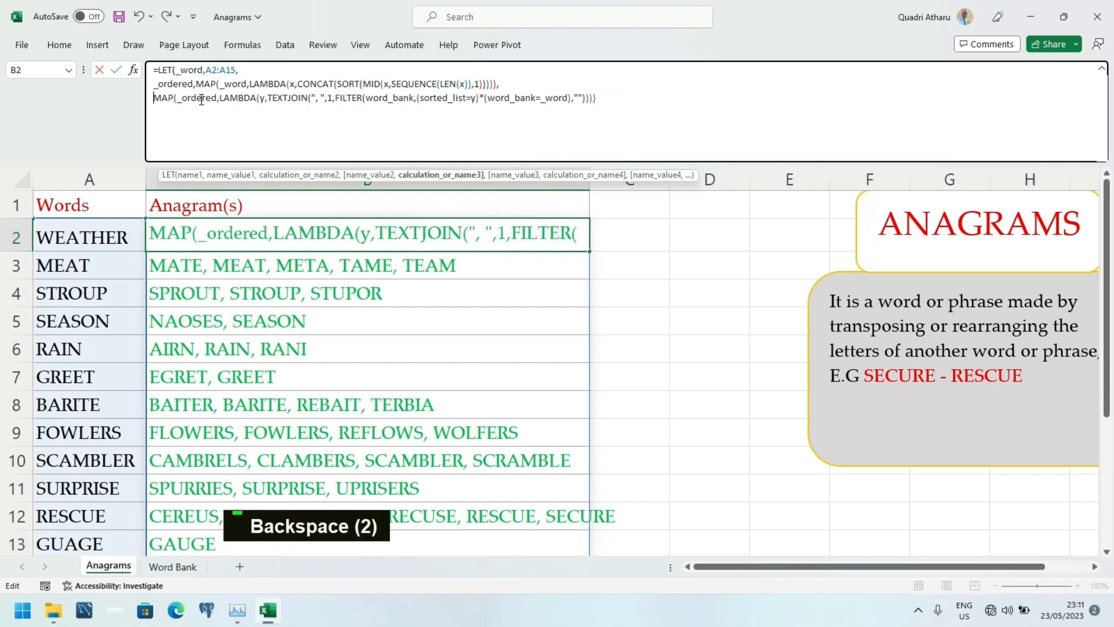
# - Close the LET function with a final parenthesis and commit the B2 formula
pyautogui.click(606, 99)
pyautogui.write(')')
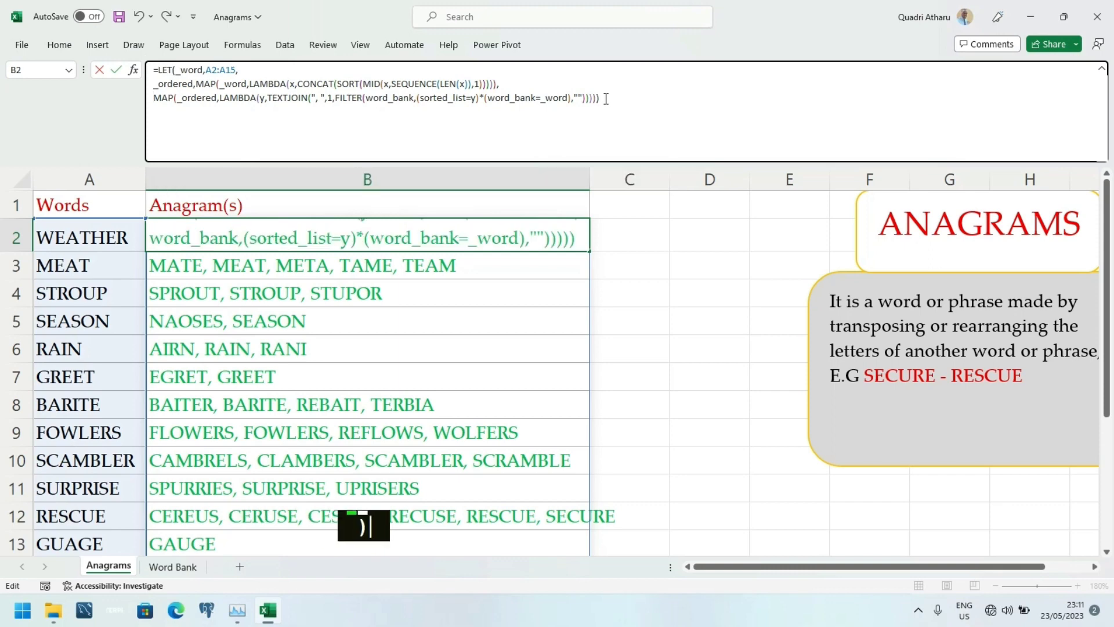
pyautogui.press('Return')
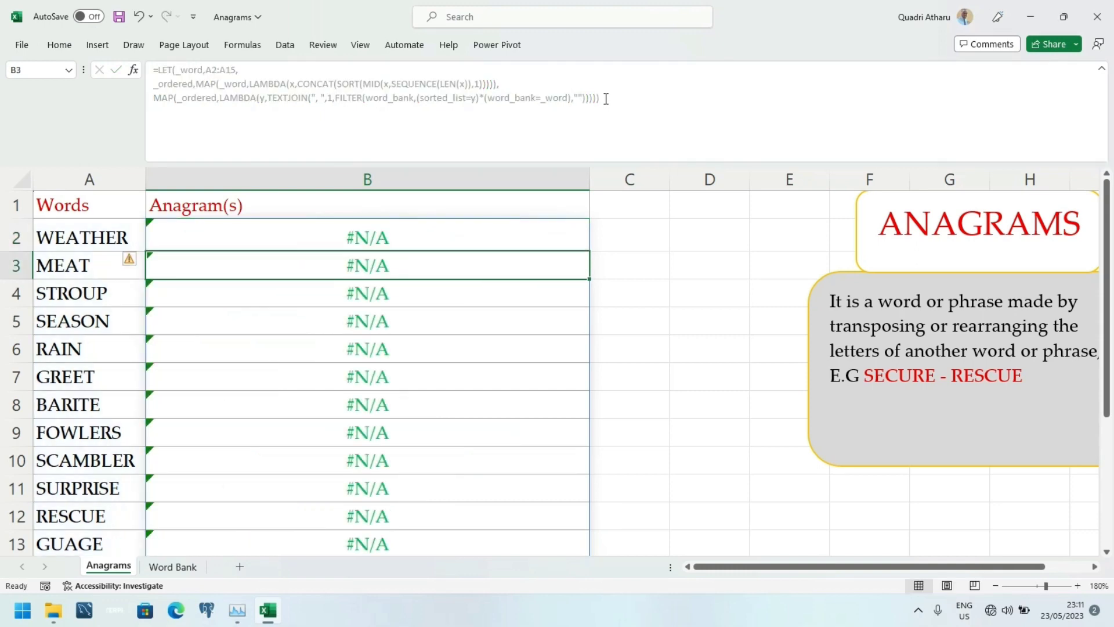
# - Reopen the B2 formula and copy _word from the FILTER condition in as the second MAP's second array, before LAMBDA
pyautogui.click(299, 216)
pyautogui.click(297, 232)
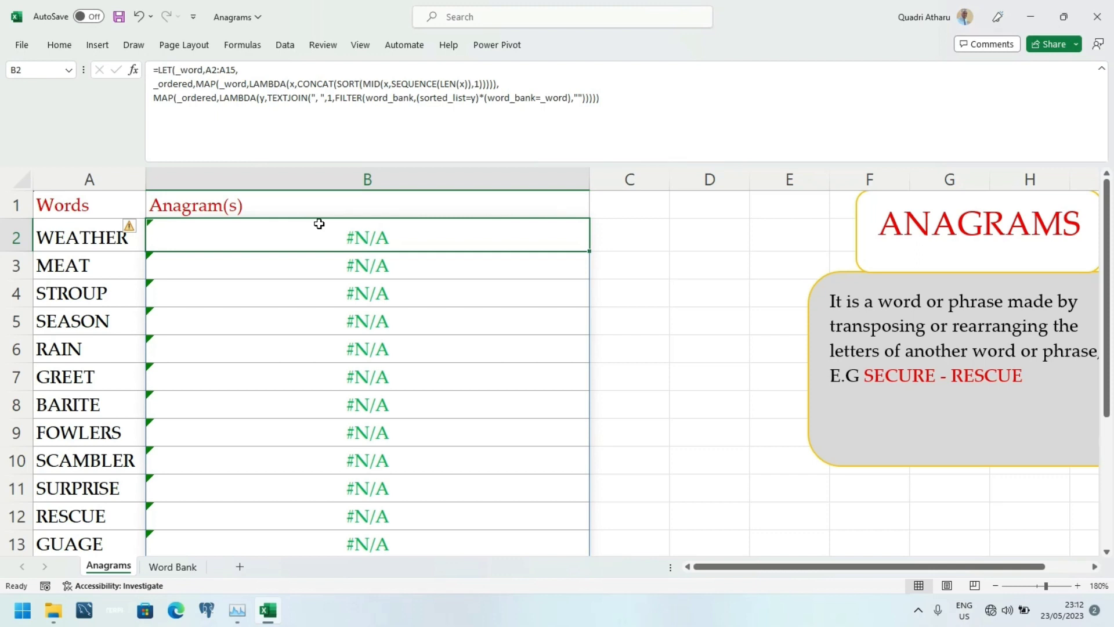
pyautogui.doubleClick(319, 224)
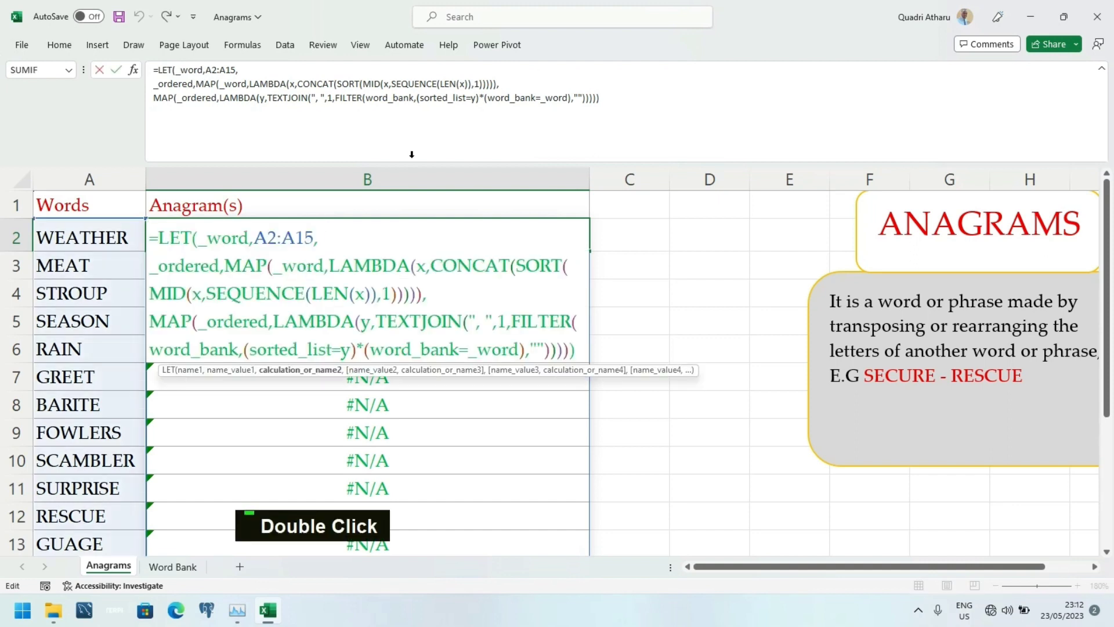
pyautogui.moveTo(567, 97); pyautogui.dragTo(542, 102)
pyautogui.hotkey('ctrl', 'c')
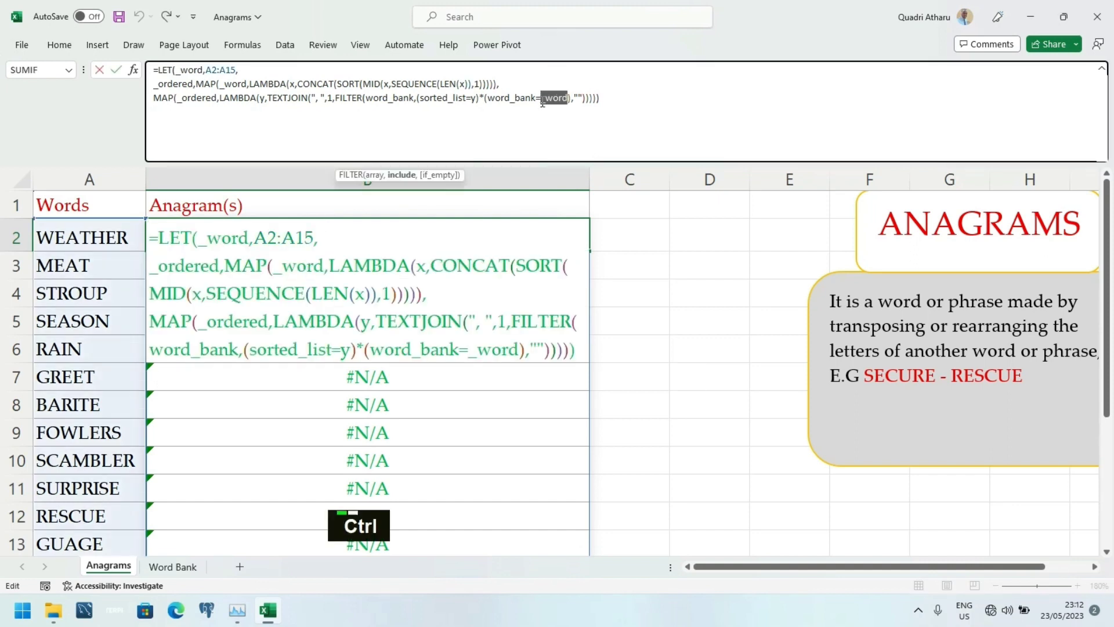
pyautogui.click(220, 99)
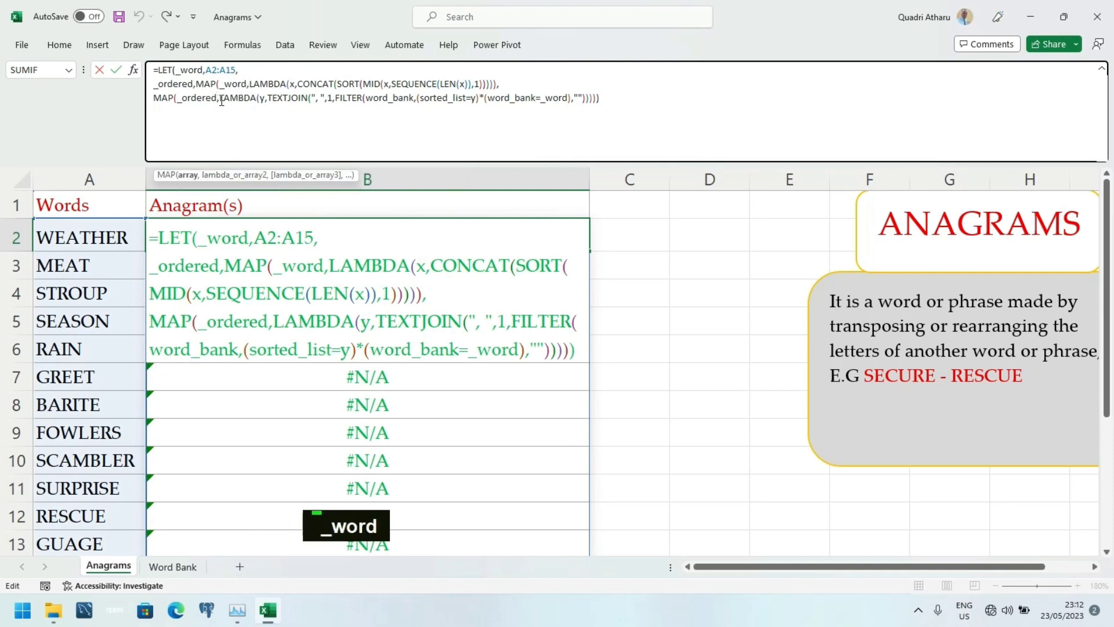
pyautogui.click(221, 100)
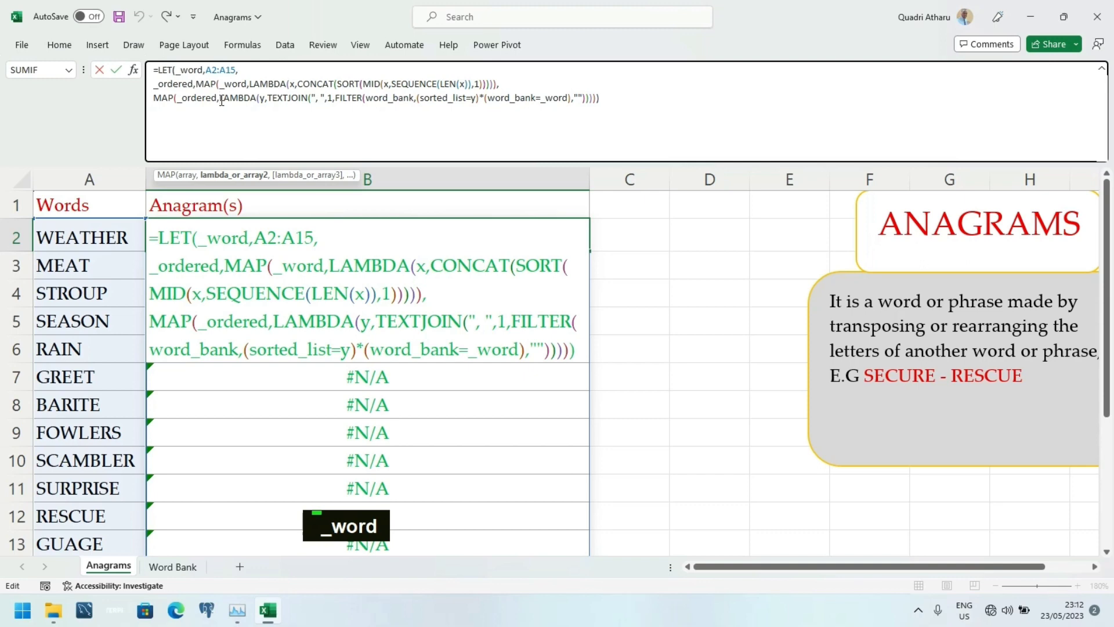
pyautogui.hotkey('ctrl', 'v')
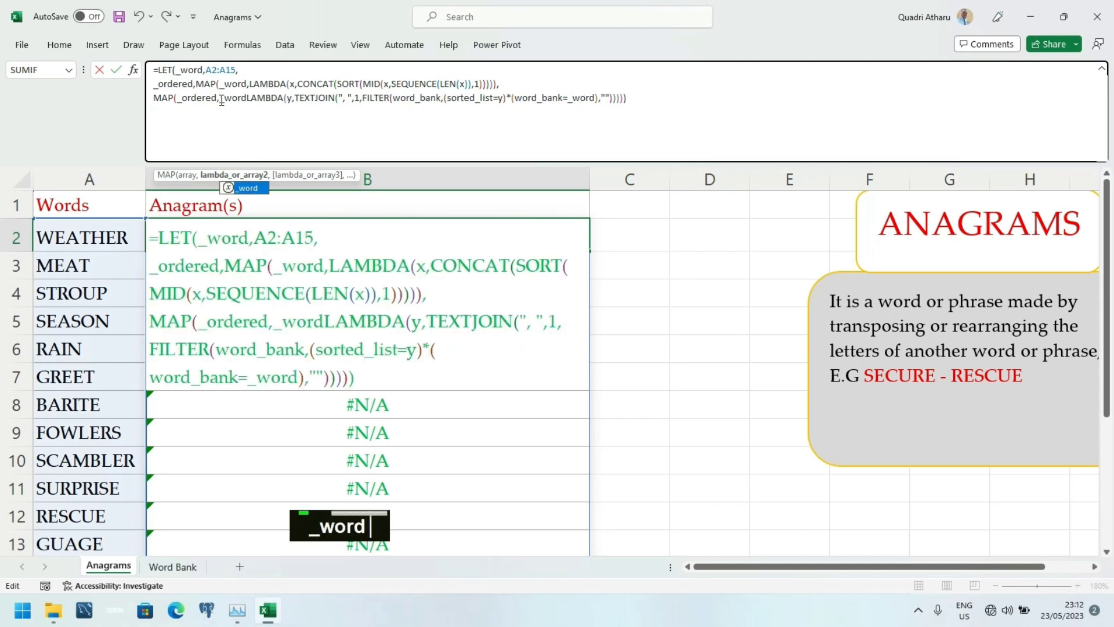
pyautogui.write(',')
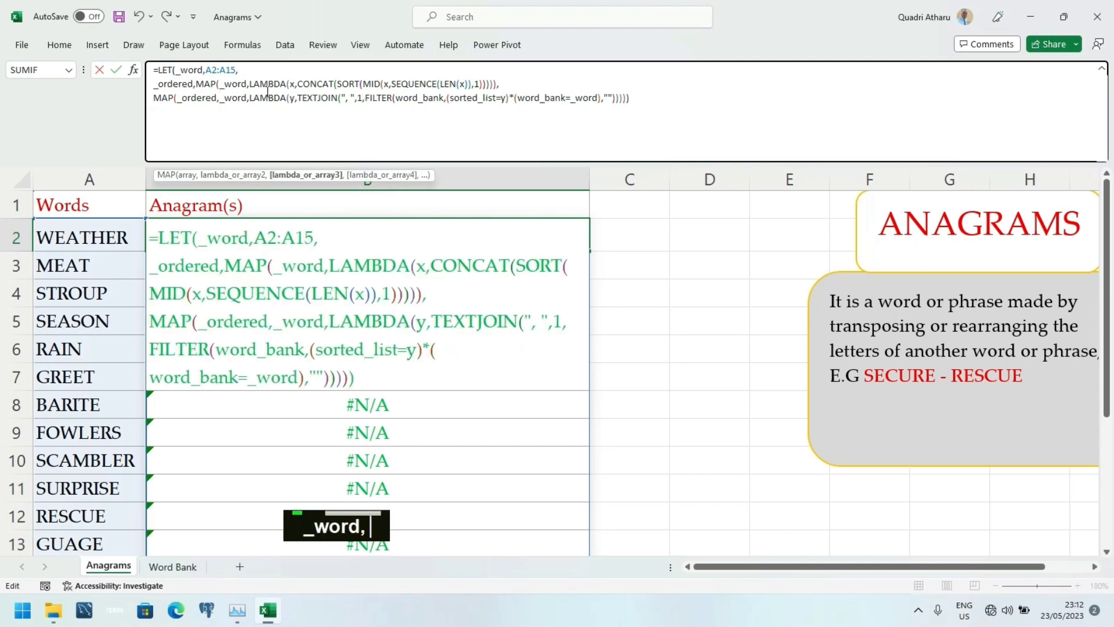
# - Replace the second LAMBDA's parameter y with two parameters, a and b, ahead of TEXTJOIN
pyautogui.click(292, 98)
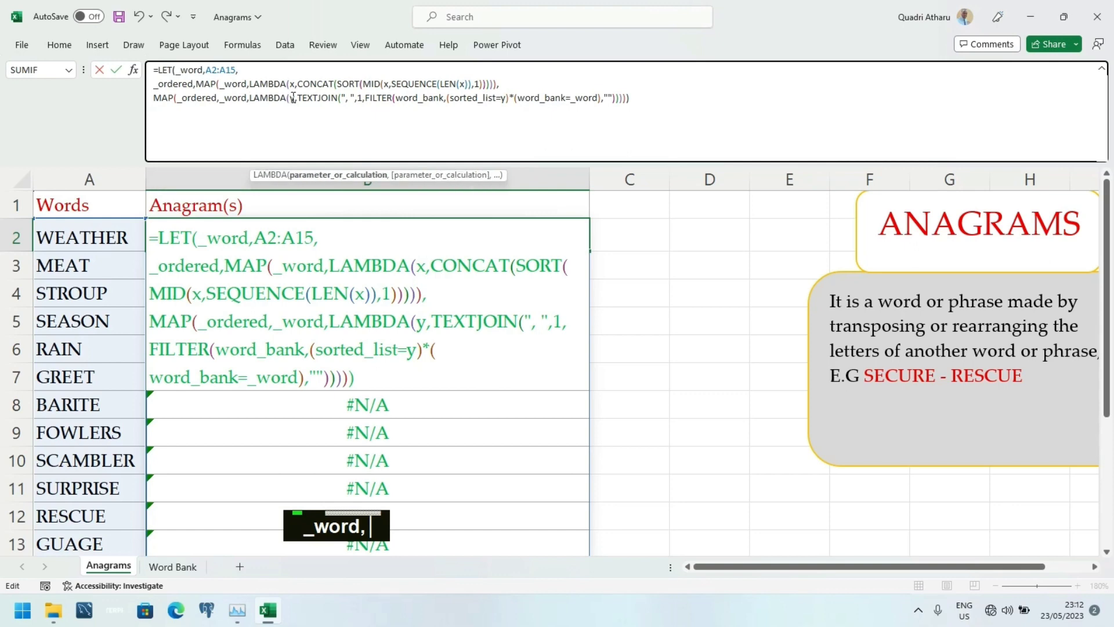
pyautogui.press('Delete')
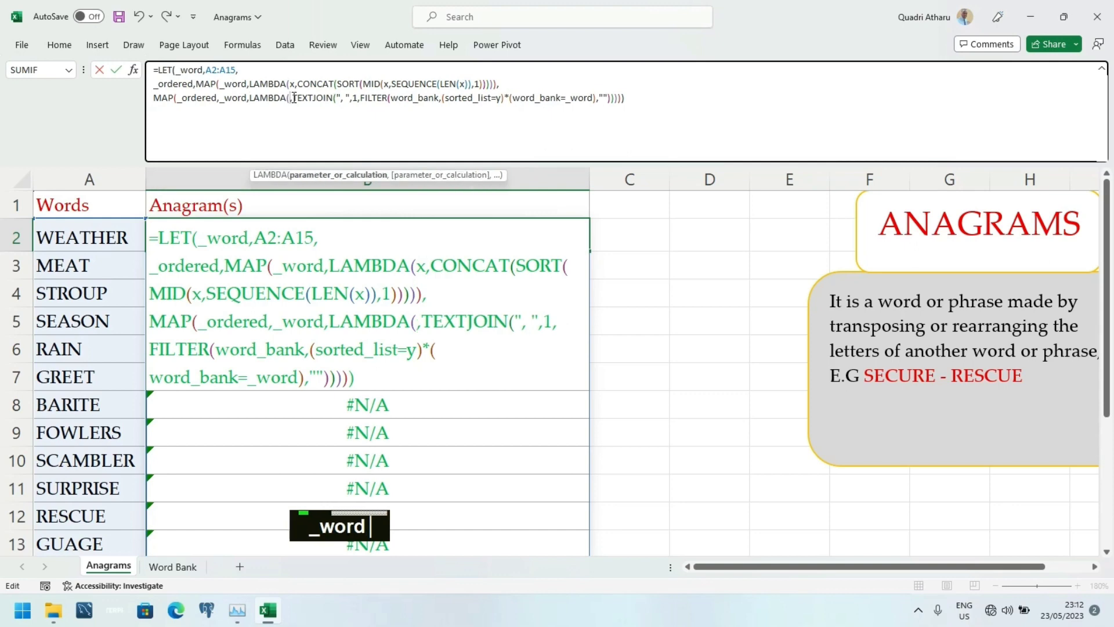
pyautogui.write('a,b,')
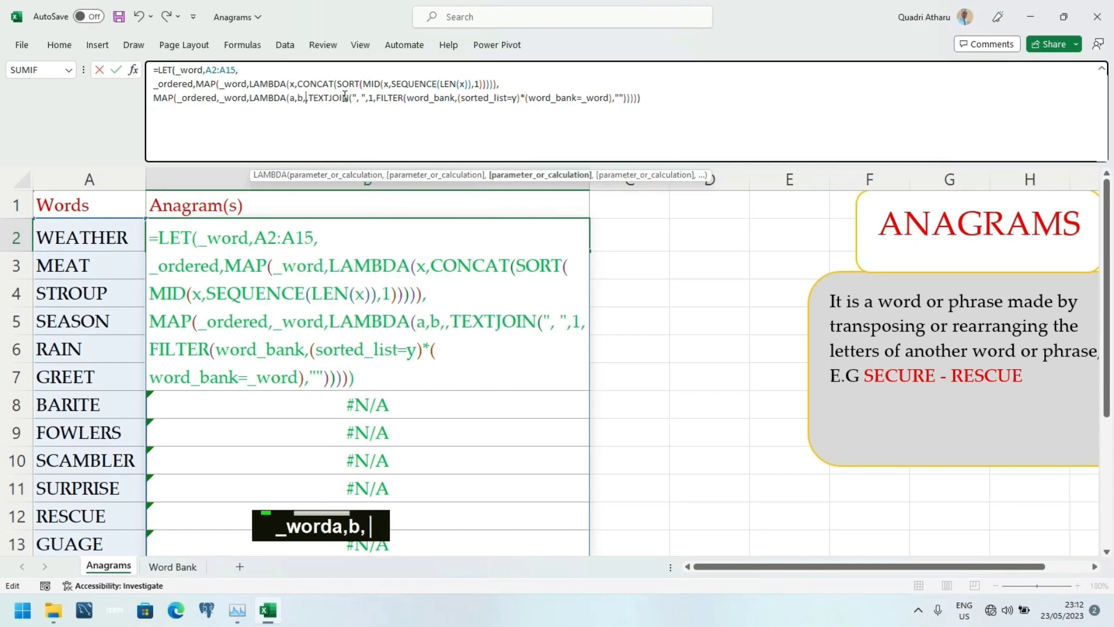
pyautogui.press('BackSpace')
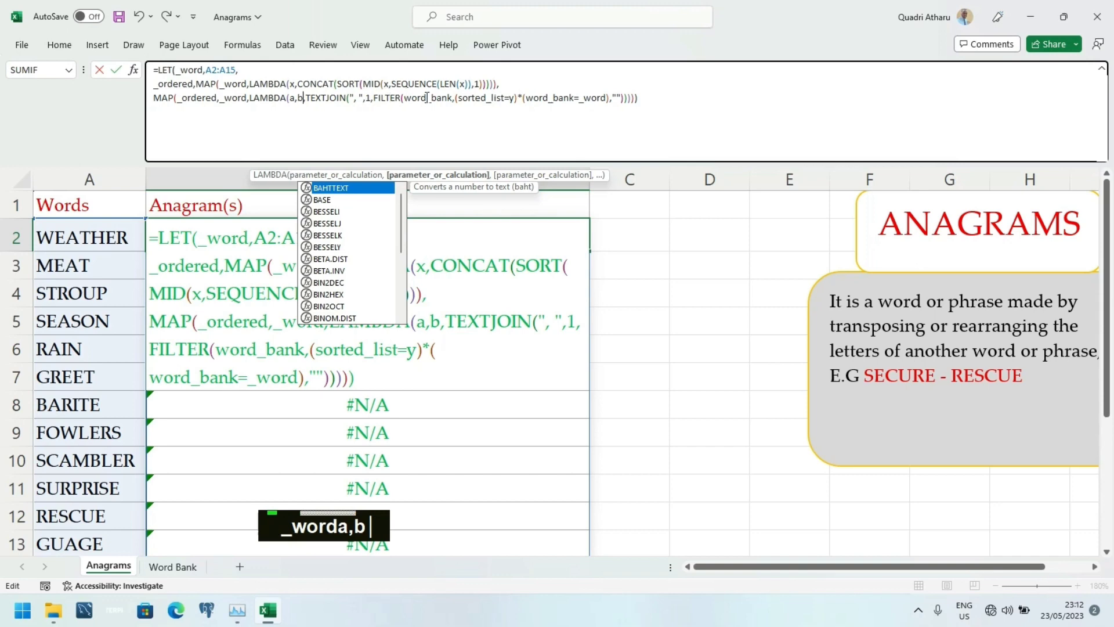
# - Change the first FILTER condition so that sorted_list is compared with a
pyautogui.click(516, 95)
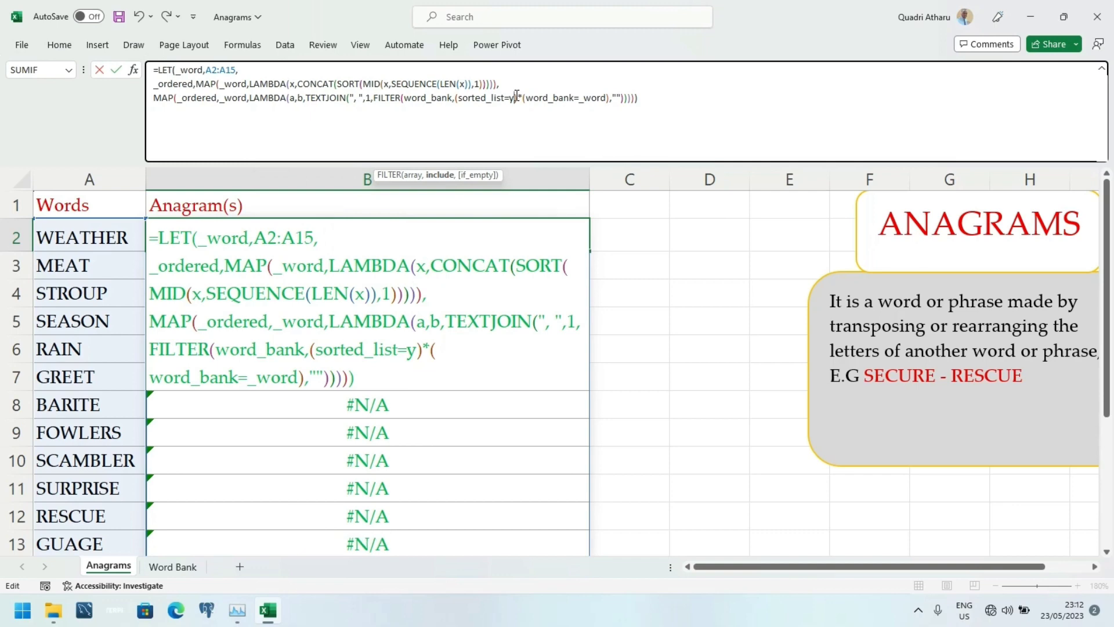
pyautogui.press('BackSpace')
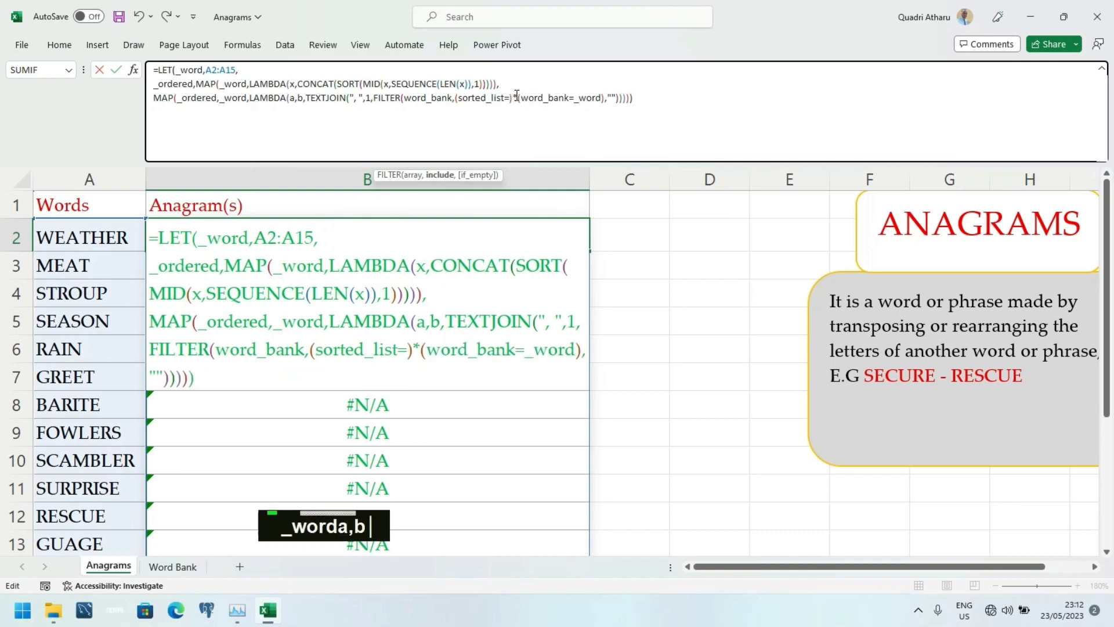
pyautogui.write('a')
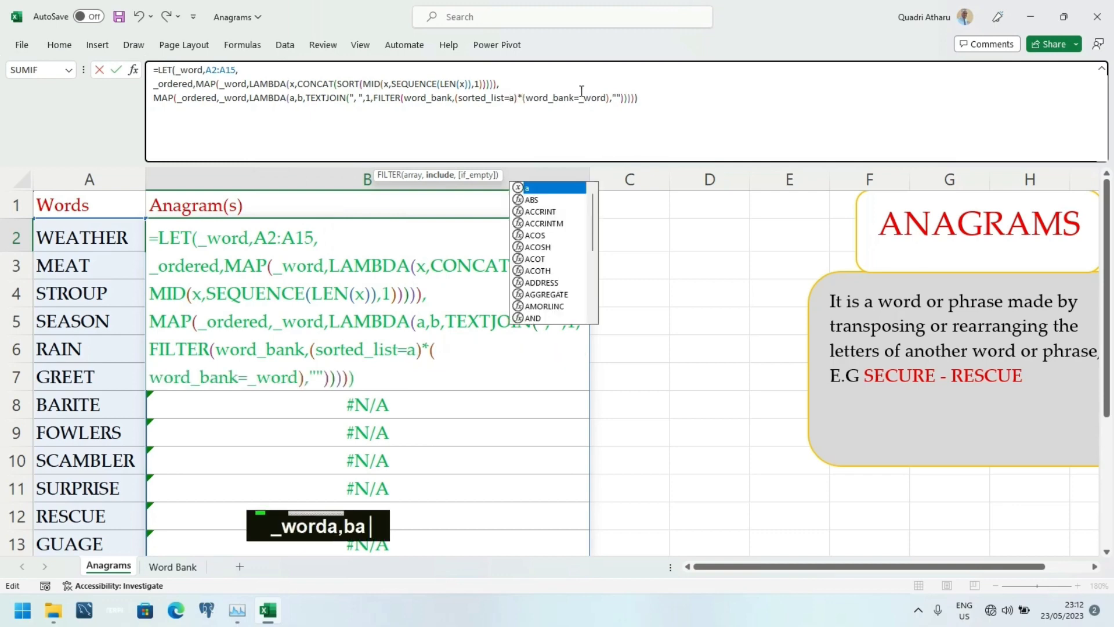
# - Change the second FILTER condition to word_bank=b by replacing _word, and commit the B2 formula
pyautogui.click(607, 97)
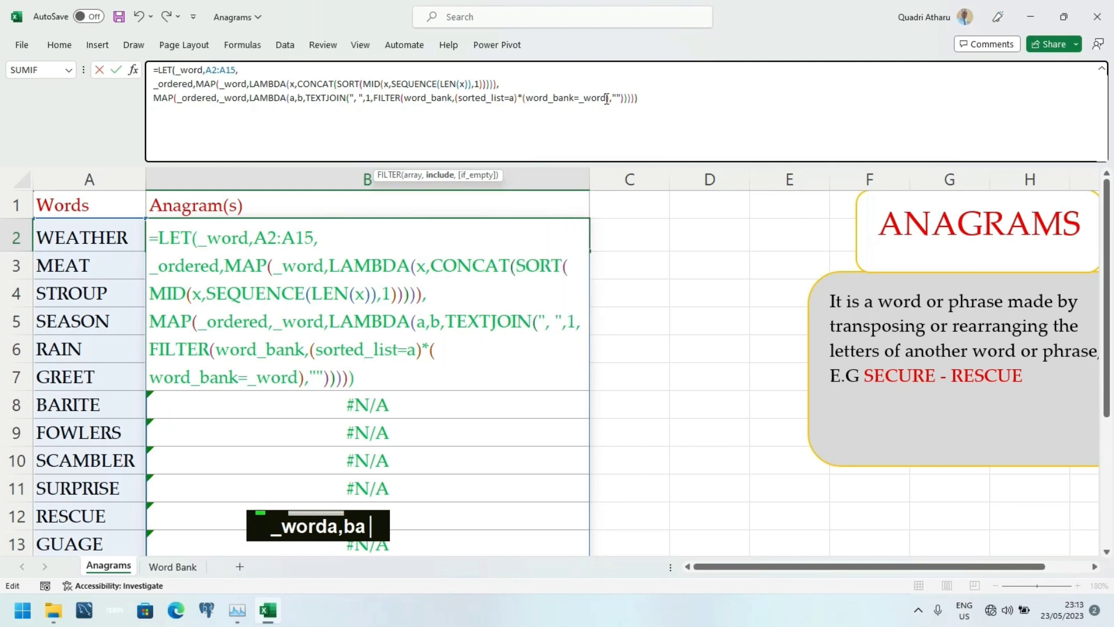
pyautogui.press('BackSpace')
pyautogui.press('BackSpace')
pyautogui.press('BackSpace')
pyautogui.press('BackSpace')
pyautogui.press('BackSpace')
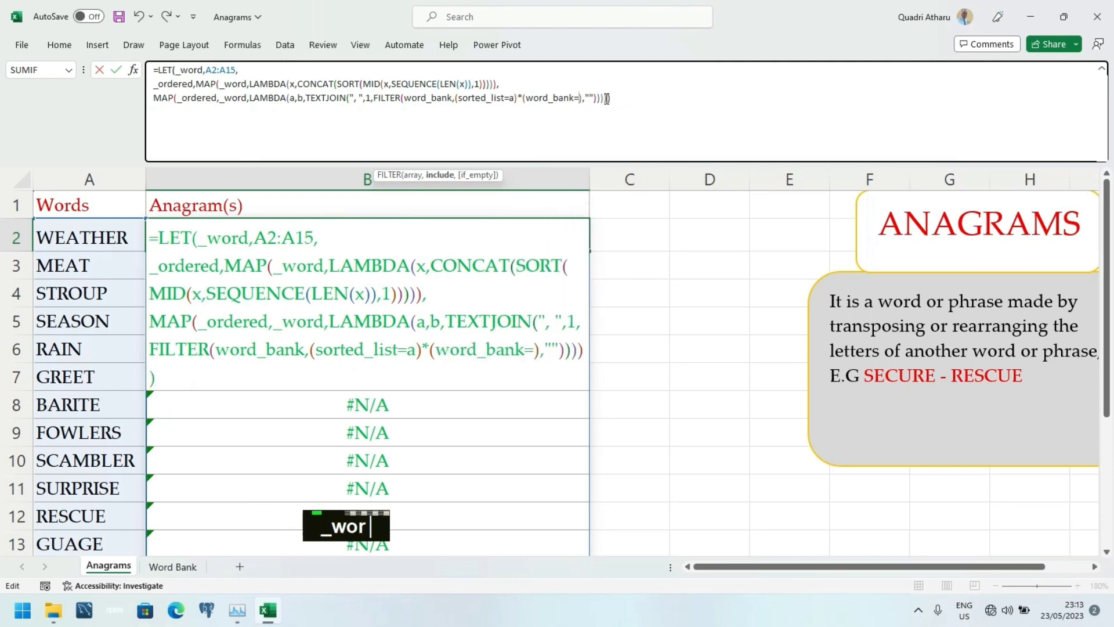
pyautogui.write('b')
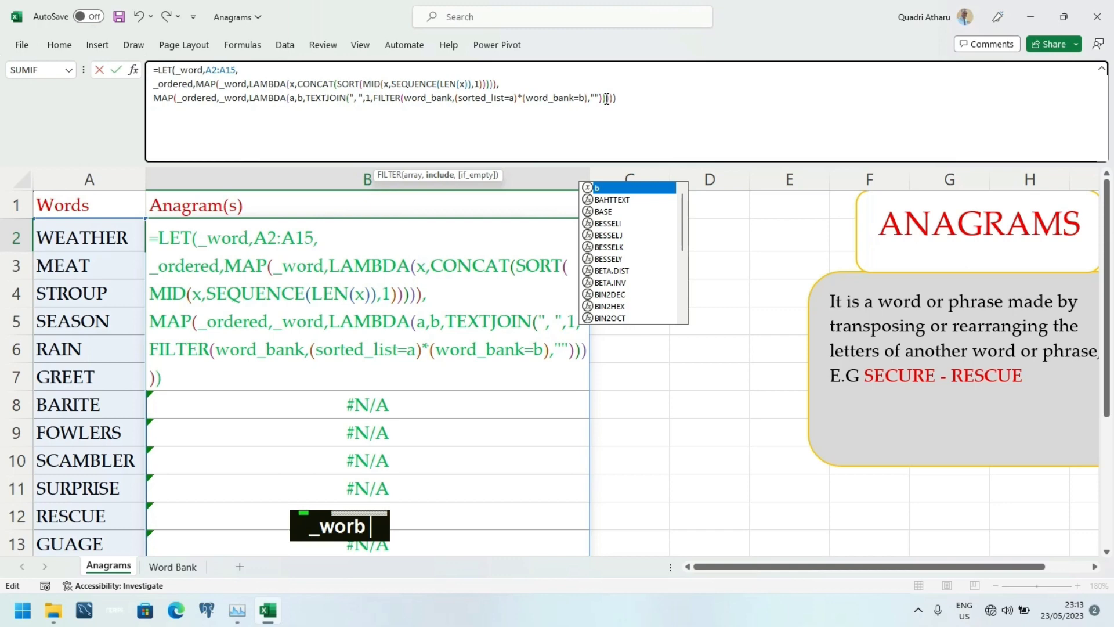
pyautogui.press('Return')
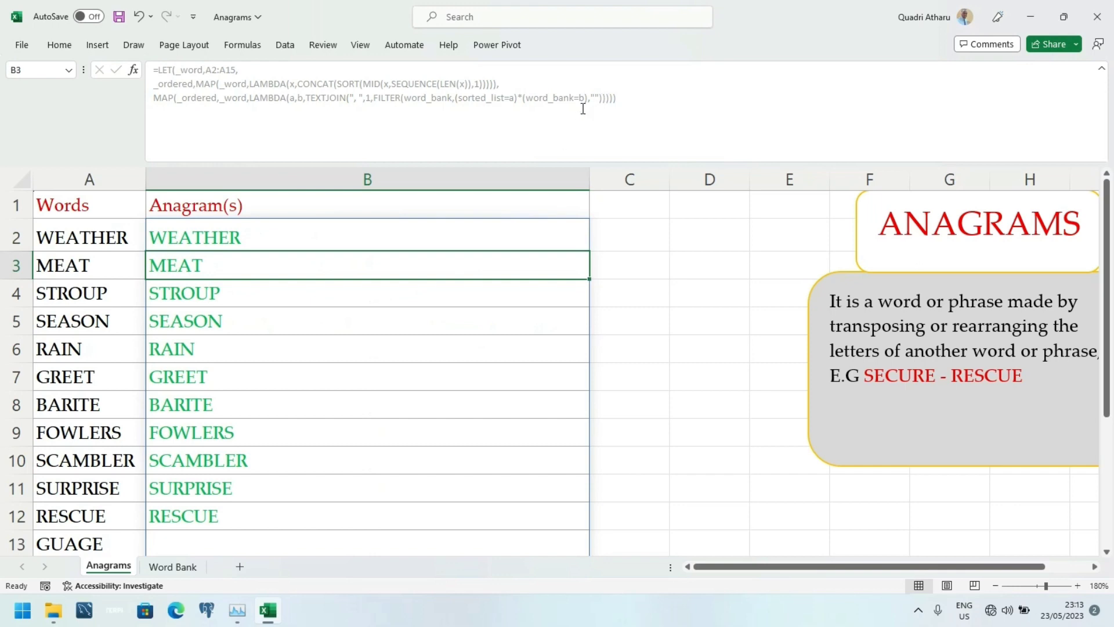
# - Change the second FILTER condition in the B2 formula to word_bank<>b and commit it
pyautogui.click(384, 232)
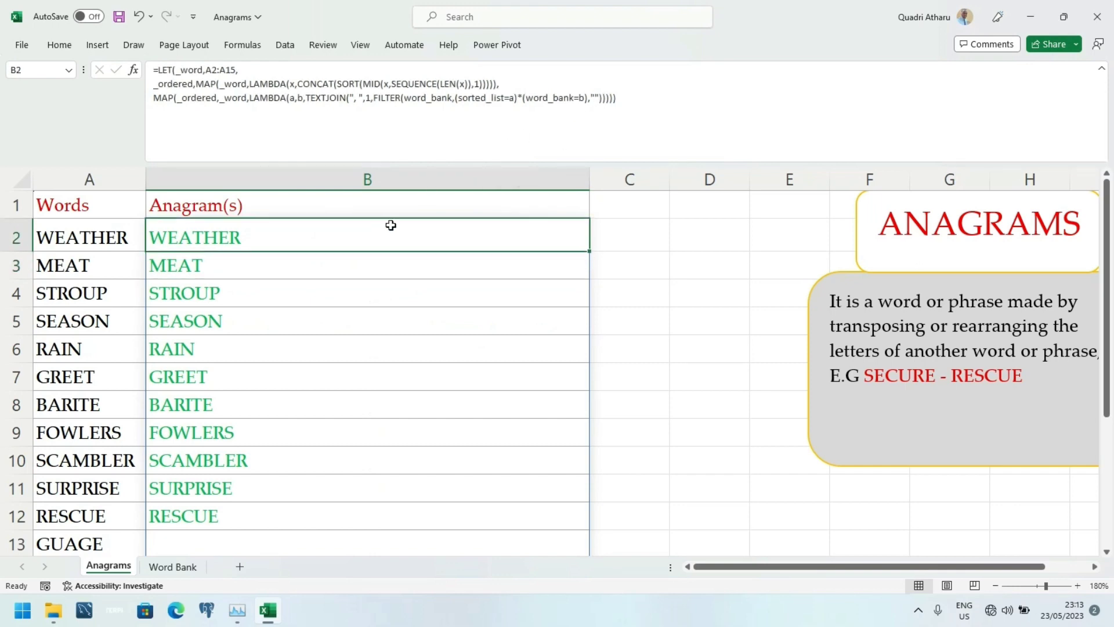
pyautogui.click(581, 100)
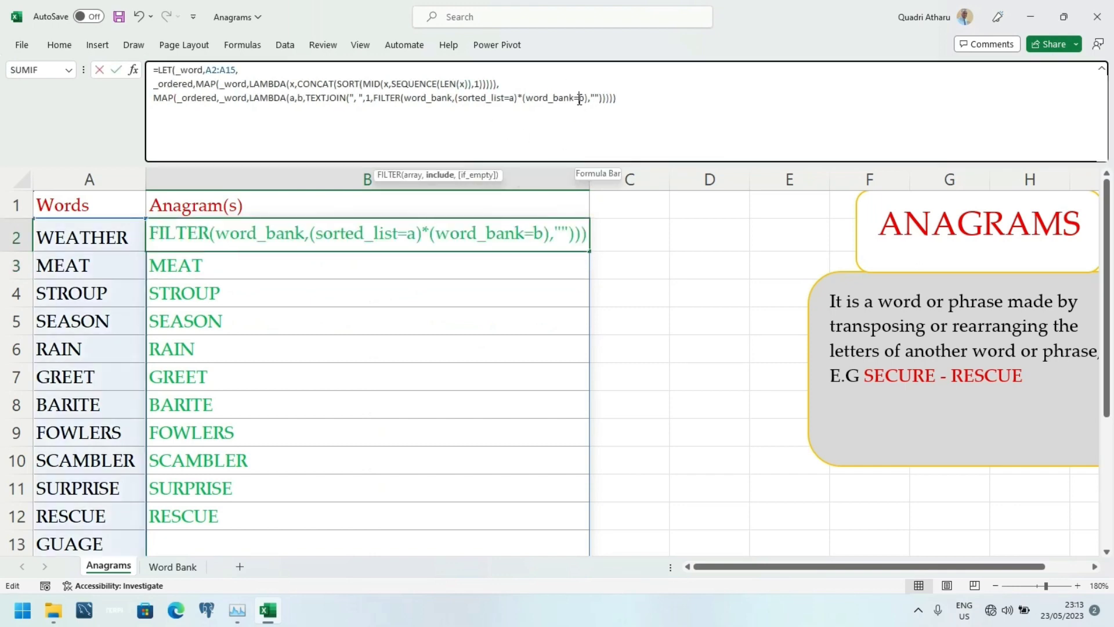
pyautogui.press('BackSpace')
pyautogui.write('<>')
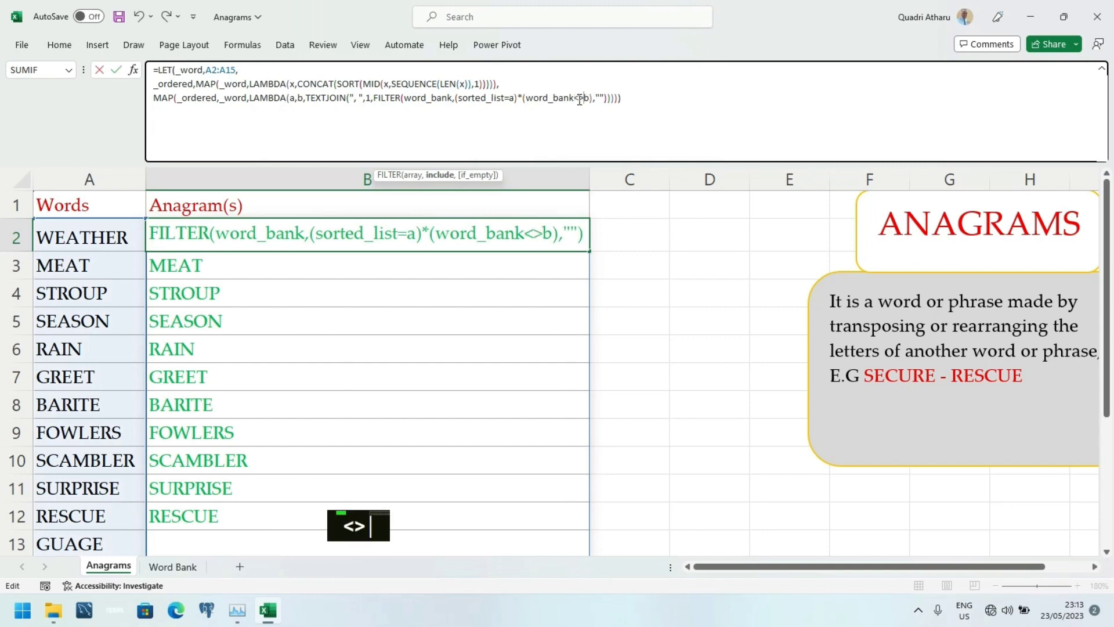
pyautogui.press('Return')
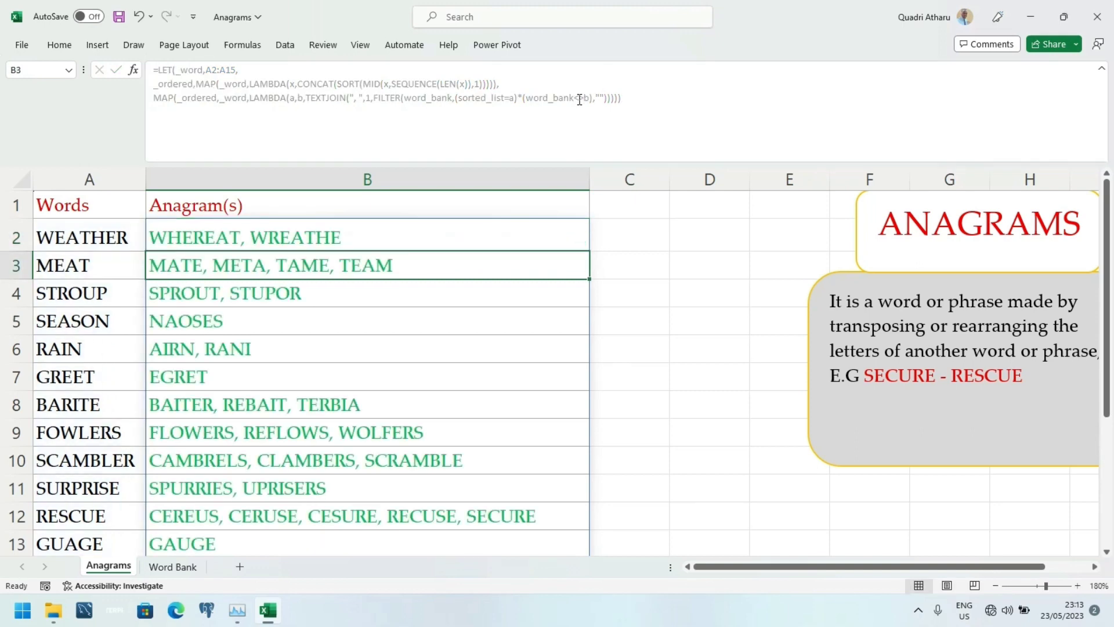
# - Review the anagram results in column B for every word from row 2 through row 15
pyautogui.press('Down')
pyautogui.press('Down')
pyautogui.press('Down')
pyautogui.press('Down')
pyautogui.press('Down')
pyautogui.press('Down')
pyautogui.press('Down')
pyautogui.press('Down')
pyautogui.press('Down')
pyautogui.press('Down')
pyautogui.press('Down')
pyautogui.press('Down')
pyautogui.press('Down')
pyautogui.press('Down')
pyautogui.press('Down')
pyautogui.press('Down')
pyautogui.press('Down')
pyautogui.press('Down')
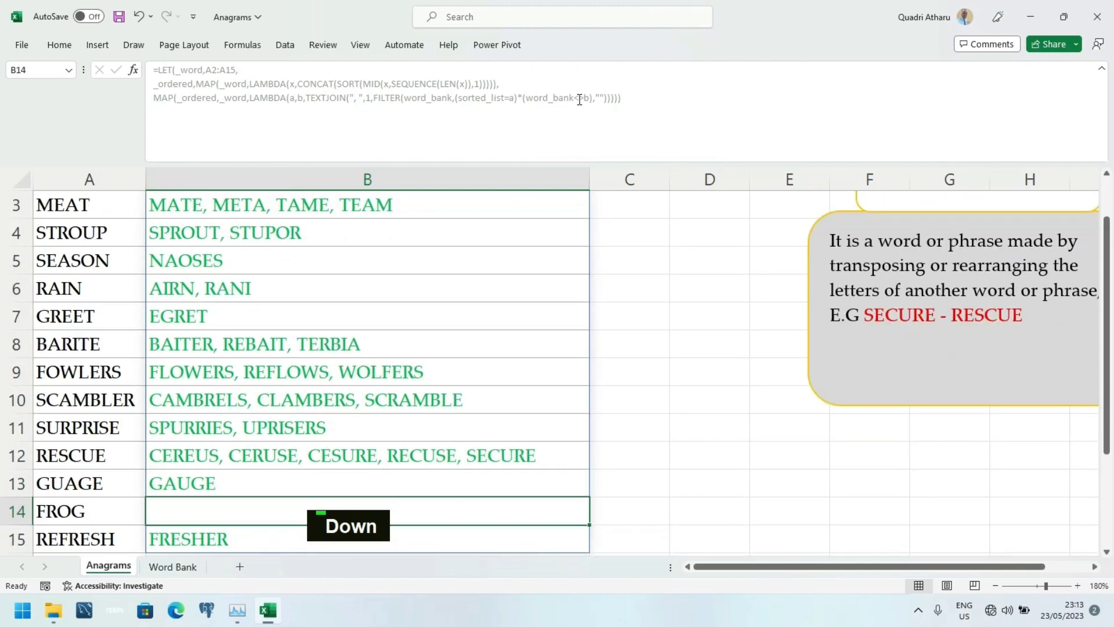
pyautogui.press('Down')
pyautogui.press('Down')
pyautogui.press('Down')
pyautogui.press('Down')
pyautogui.press('Up')
pyautogui.press('Down')
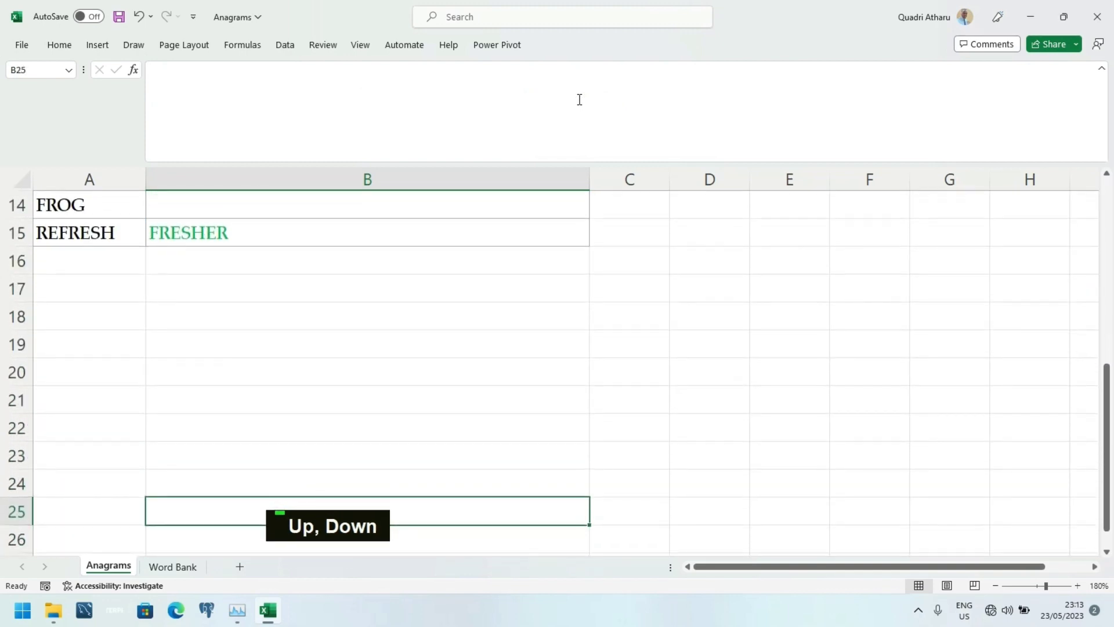
pyautogui.press('Up')
pyautogui.press('Up')
pyautogui.press('Up')
pyautogui.press('Up')
pyautogui.press('Up')
pyautogui.press('Up')
pyautogui.press('Up')
pyautogui.press('Up')
pyautogui.press('Up')
pyautogui.press('Up')
pyautogui.press('Up')
pyautogui.press('Up')
pyautogui.press('Up')
pyautogui.press('Up')
pyautogui.press('Up')
pyautogui.press('Up')
pyautogui.press('Up')
pyautogui.press('Up')
pyautogui.press('Up')
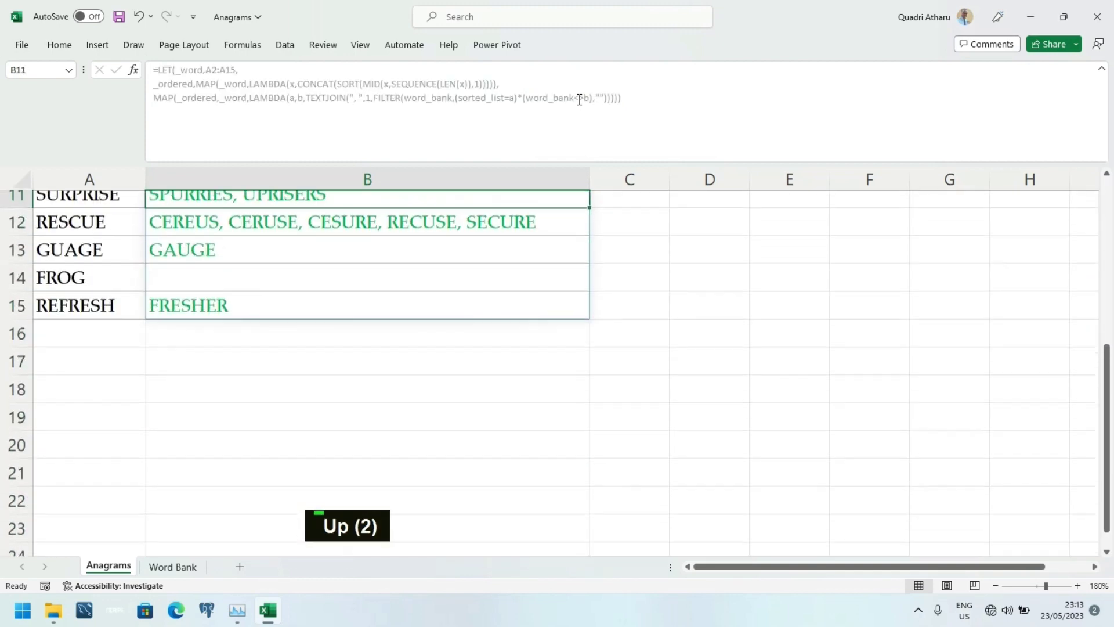
pyautogui.press('Up')
pyautogui.press('Up')
pyautogui.press('Up')
pyautogui.press('Up')
pyautogui.press('Up')
pyautogui.press('Down')
pyautogui.press('Down')
pyautogui.press('Down')
pyautogui.press('Down')
pyautogui.press('Down')
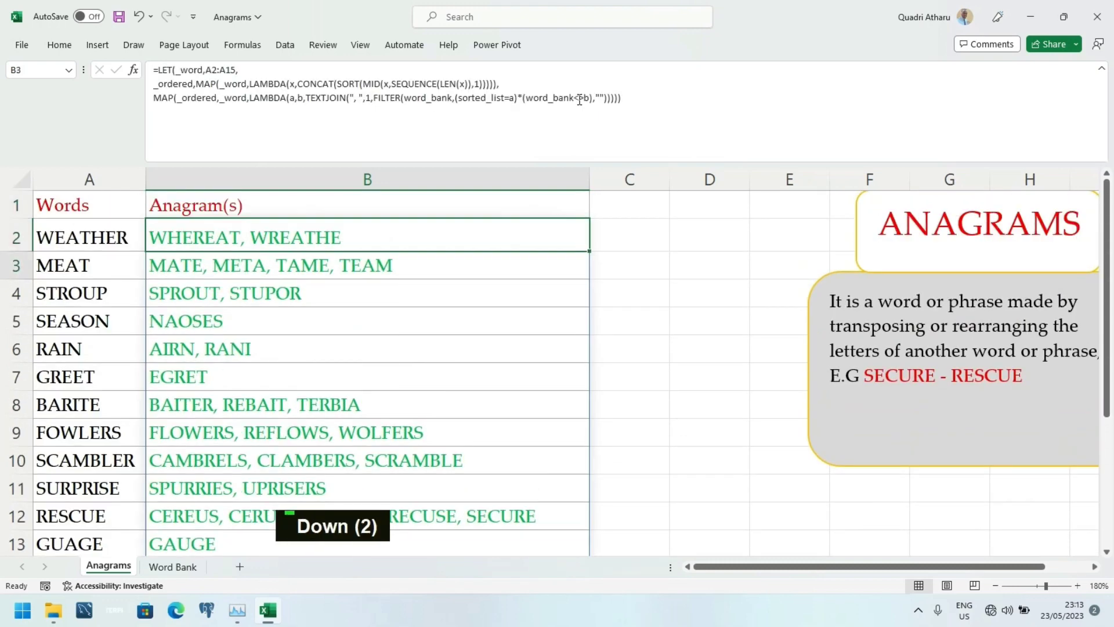
pyautogui.press('Down')
pyautogui.press('Down')
pyautogui.press('Down')
pyautogui.press('Down')
pyautogui.press('Down')
pyautogui.press('Down')
pyautogui.press('Down')
pyautogui.press('Down')
pyautogui.press('Down')
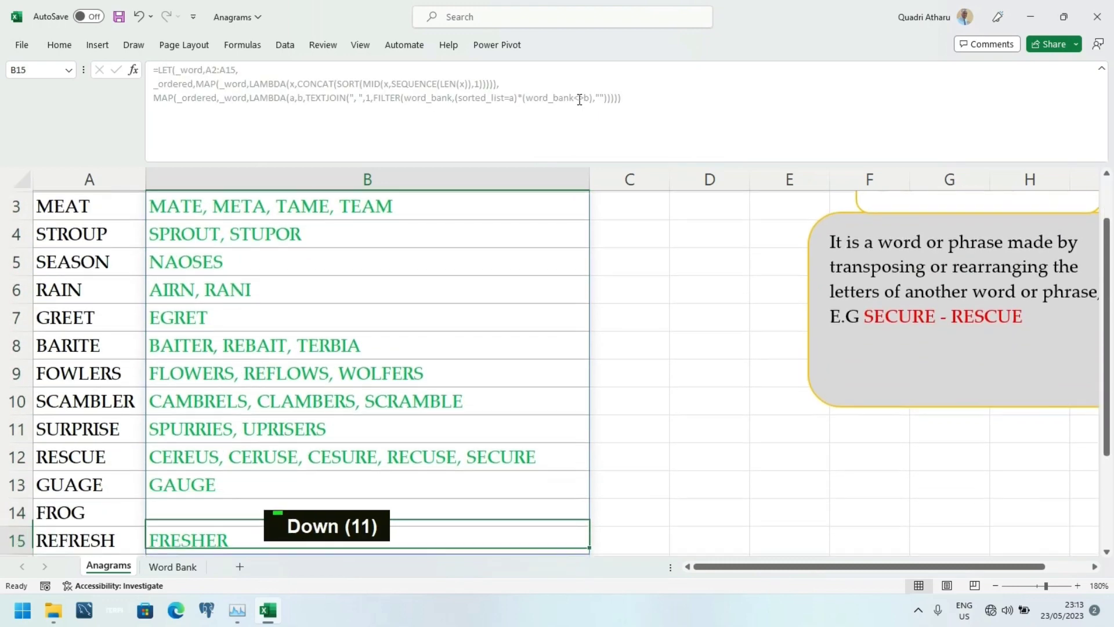
pyautogui.press('Up')
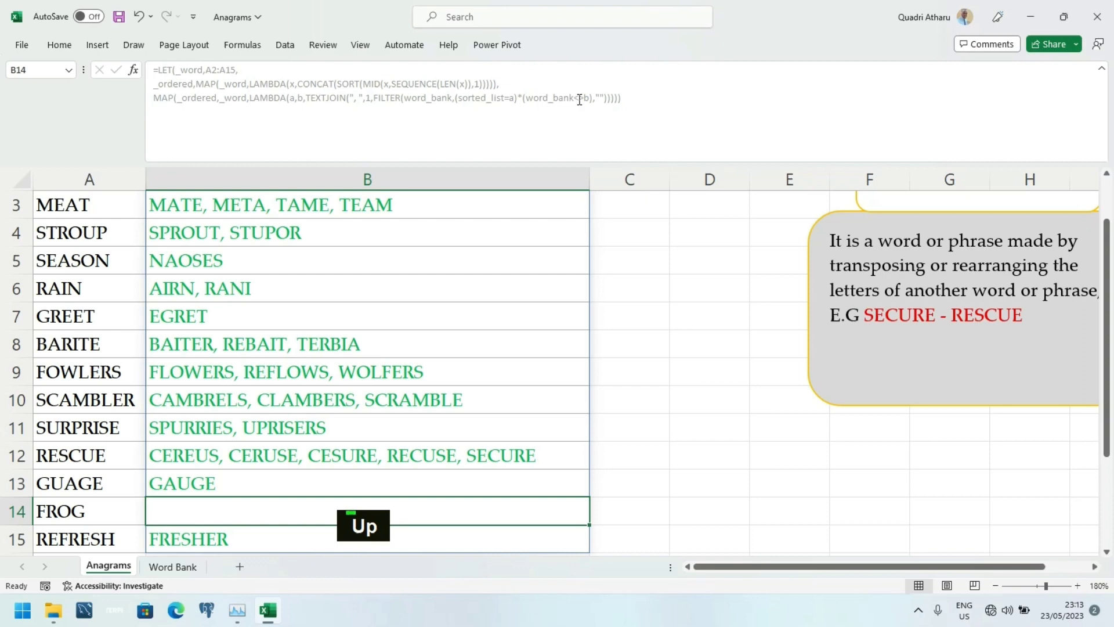
pyautogui.press('Up')
pyautogui.press('Up')
pyautogui.press('Up')
pyautogui.press('Up')
pyautogui.press('Up')
pyautogui.press('Up')
pyautogui.press('Up')
pyautogui.press('Up')
pyautogui.press('Up')
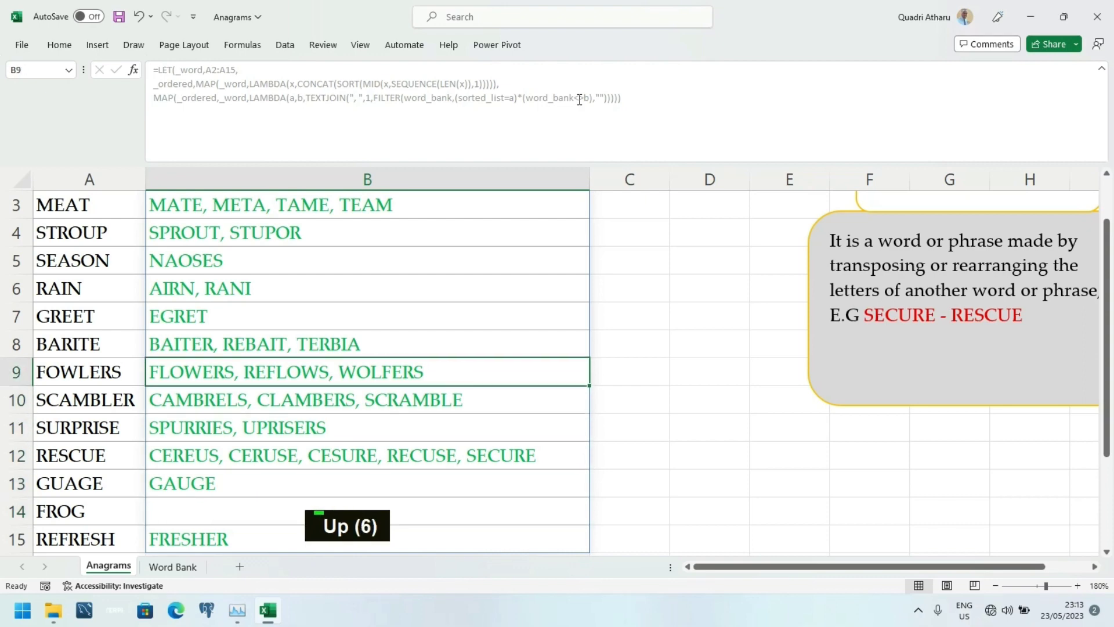
pyautogui.press('Up')
pyautogui.press('Up')
pyautogui.press('Up')
pyautogui.press('Up')
pyautogui.press('Up')
pyautogui.press('Up')
pyautogui.press('Up')
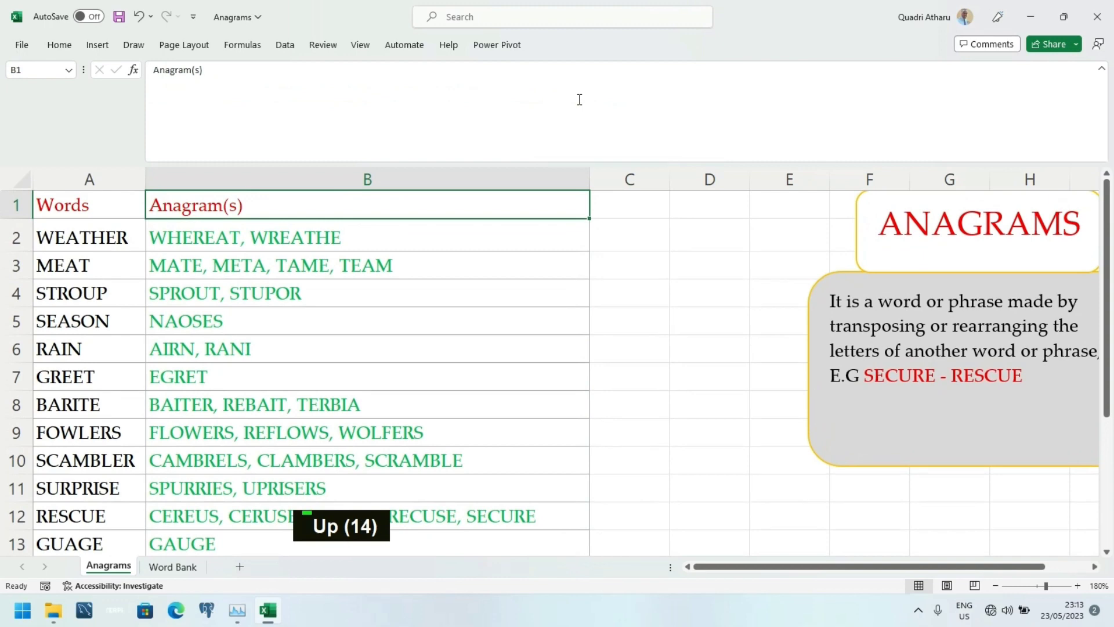
pyautogui.press('Down')
pyautogui.press('Down')
pyautogui.press('Down')
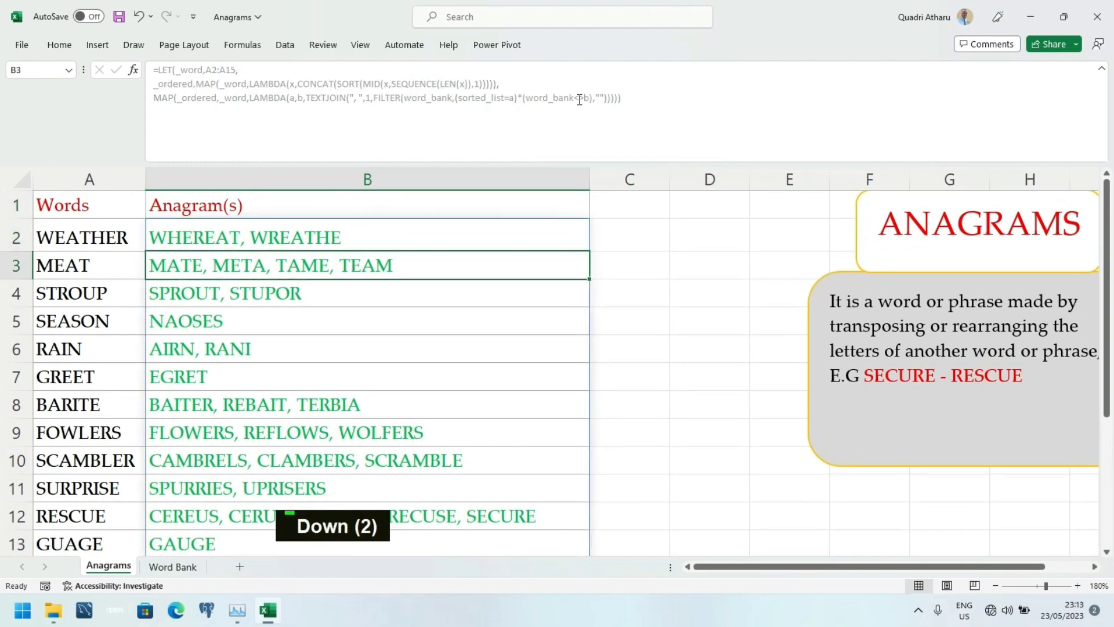